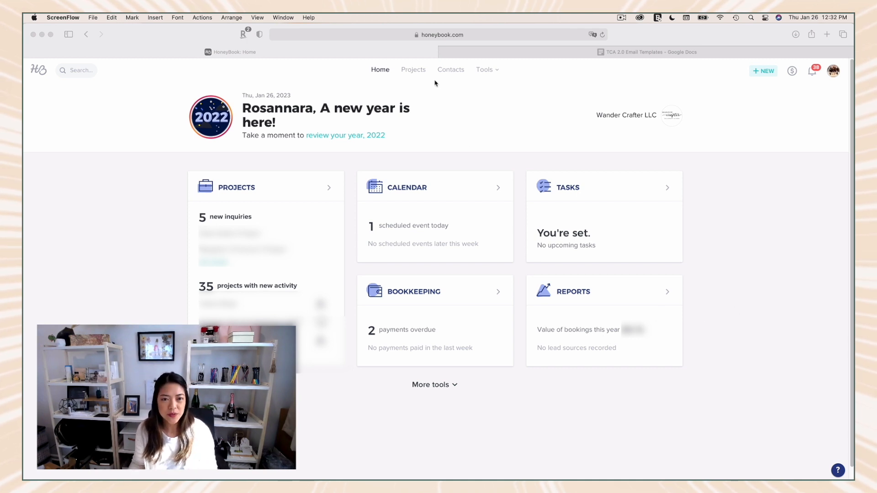
Step: Open the projects pipeline and view the projects in the Inquiry stage
left_click(418, 74)
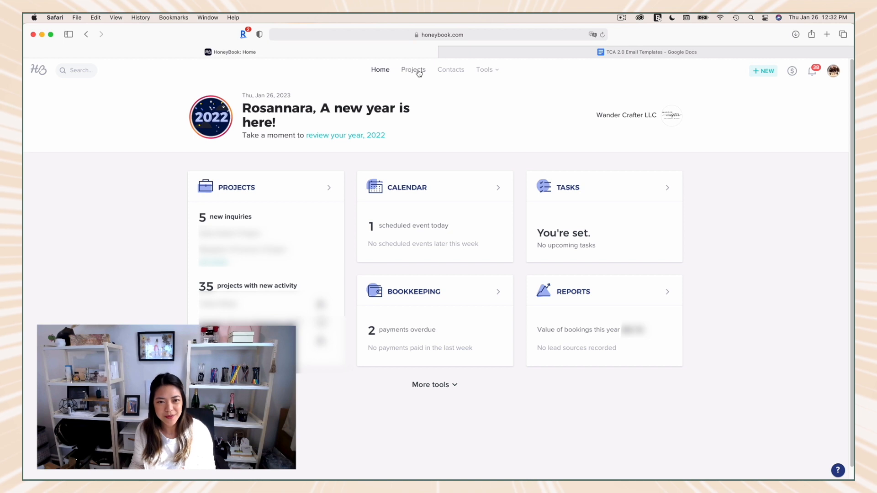
left_click(417, 73)
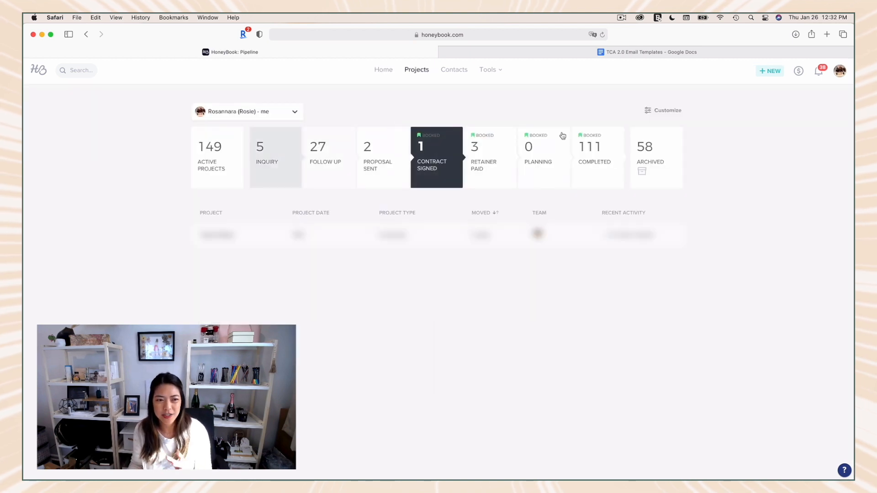
left_click(280, 169)
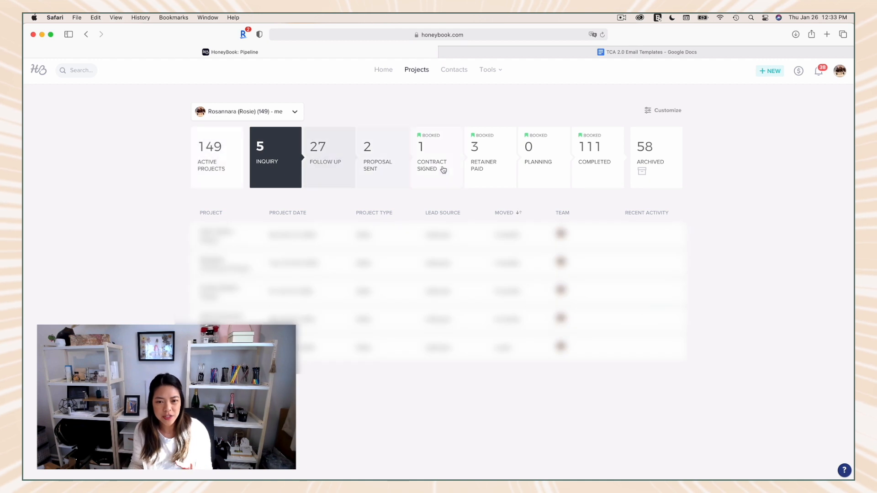
left_click(365, 171)
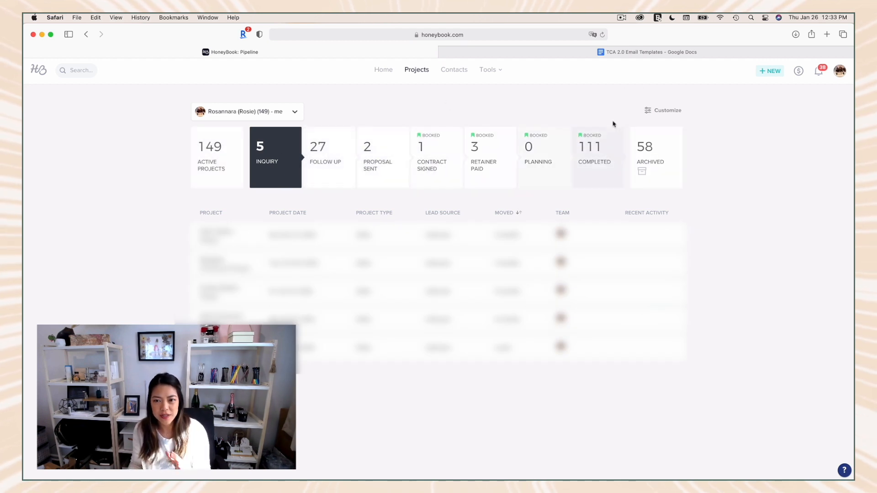
Step: Customize the project pipeline by adding a new custom stage named "Follow Up Email Post"
left_click(661, 112)
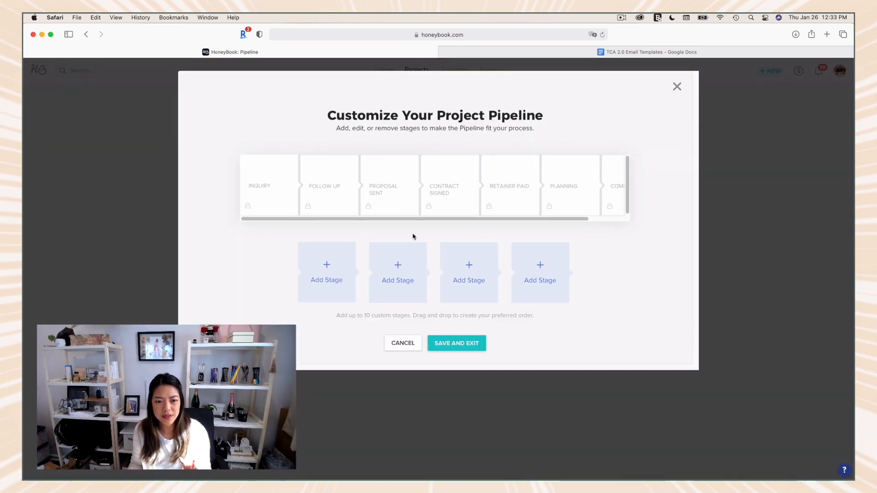
mouse_move(331, 192)
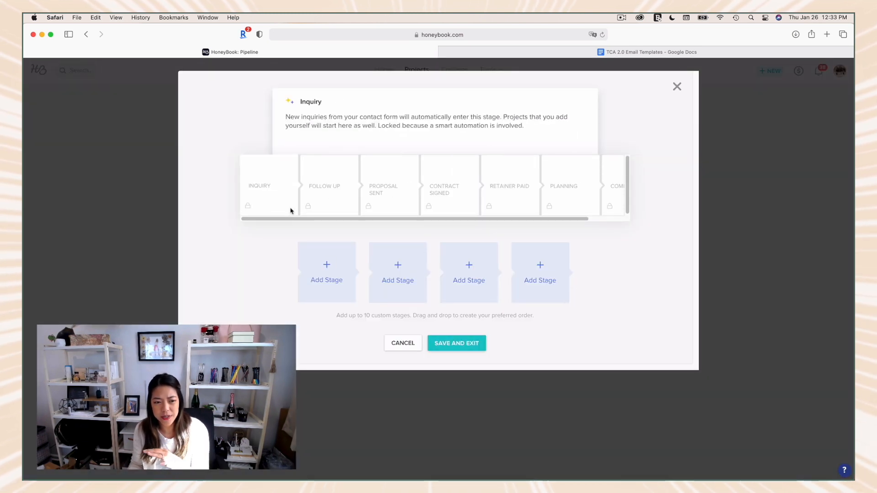
left_click_drag(586, 220, 544, 215)
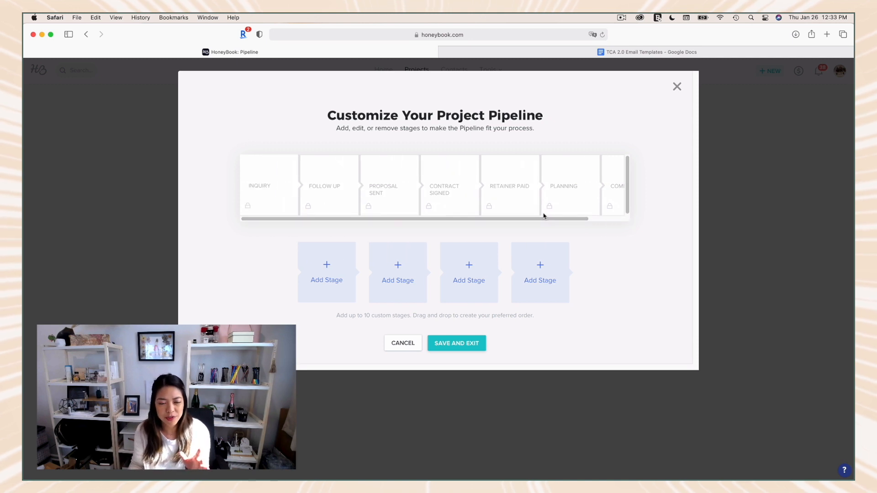
left_click(334, 281)
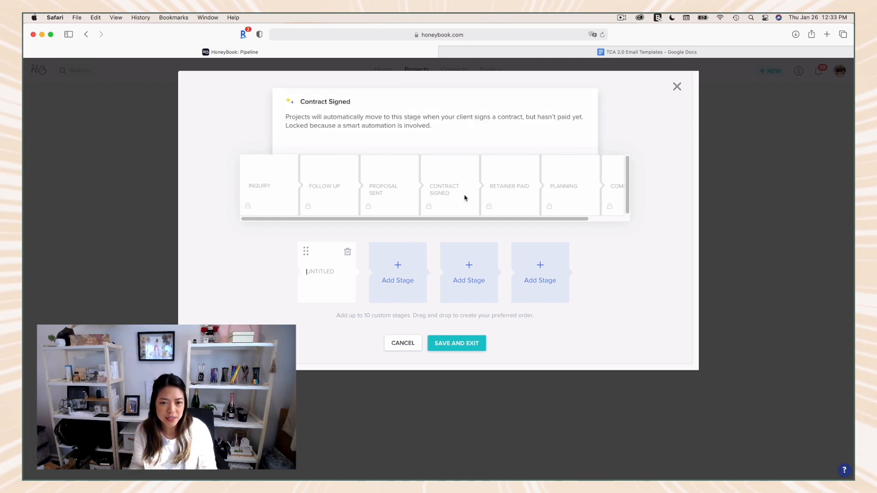
scroll(523, 219, "right", 3)
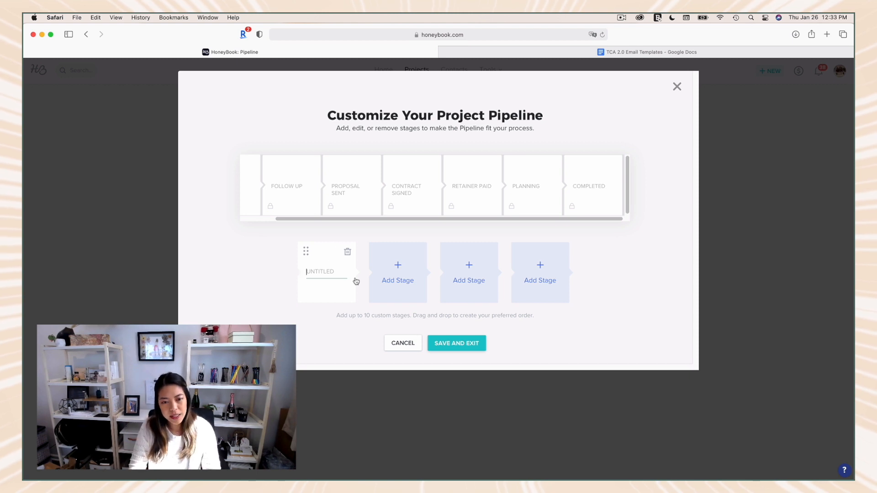
type("Fol")
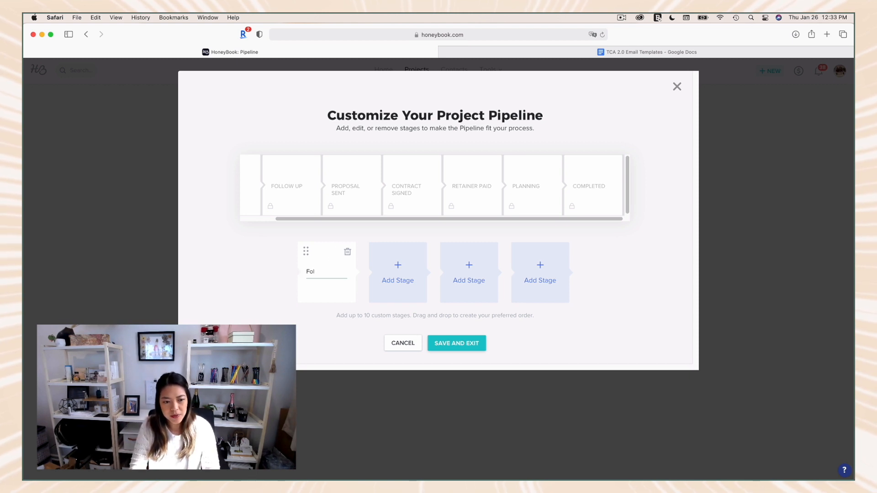
type("low up Email pd")
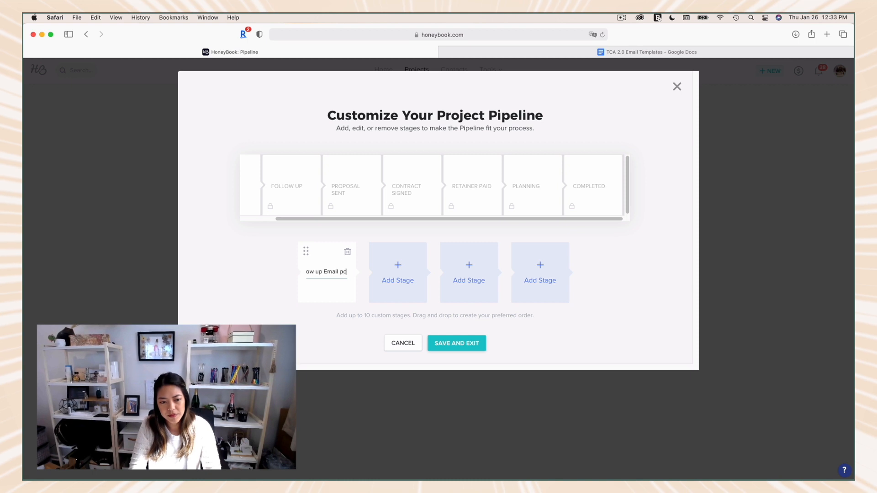
Step: Place the Follow Up Email Post stage between Planning and Completed, and save the customized pipeline
left_click_drag(306, 251, 582, 169)
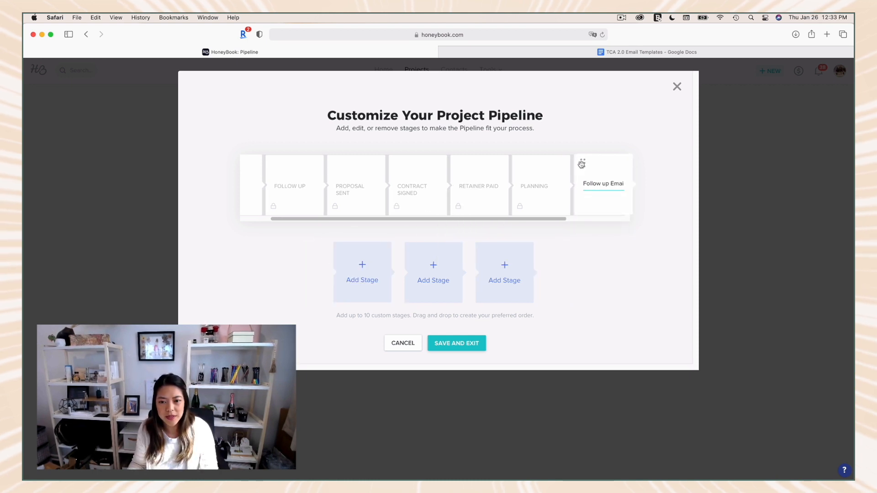
left_click_drag(556, 220, 623, 220)
mouse_move(534, 185)
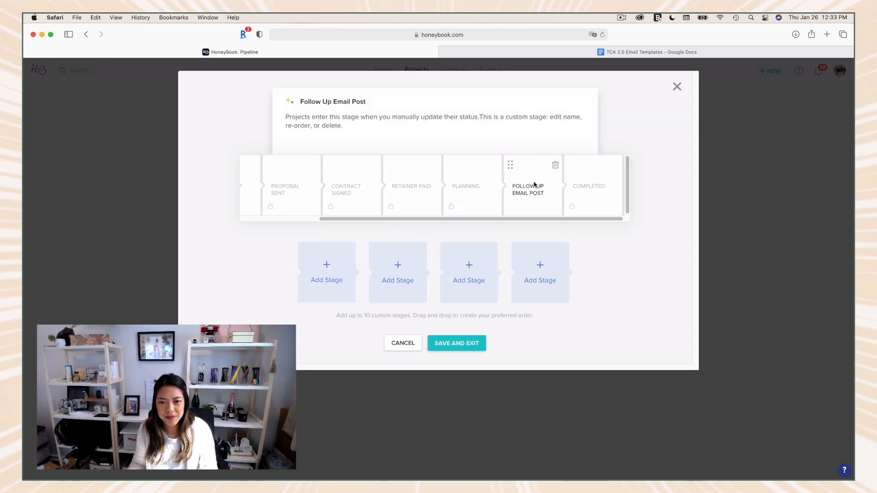
left_click_drag(509, 164, 529, 169)
mouse_move(572, 167)
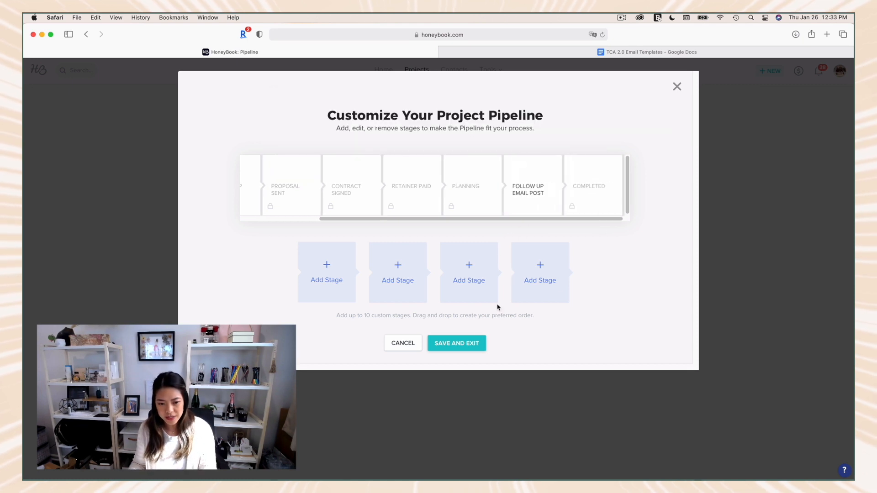
left_click(456, 344)
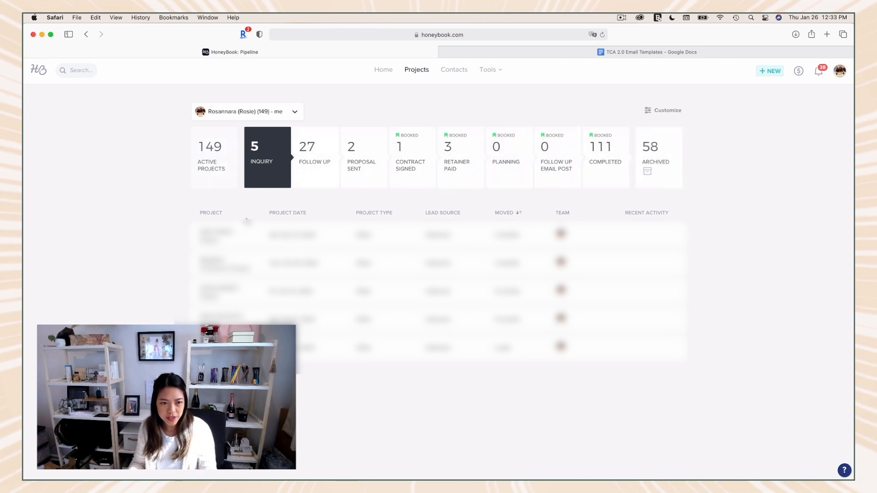
Step: Review the projects in the Follow Up, Proposal Sent, Contract Signed and Retainer Paid stages
left_click(313, 179)
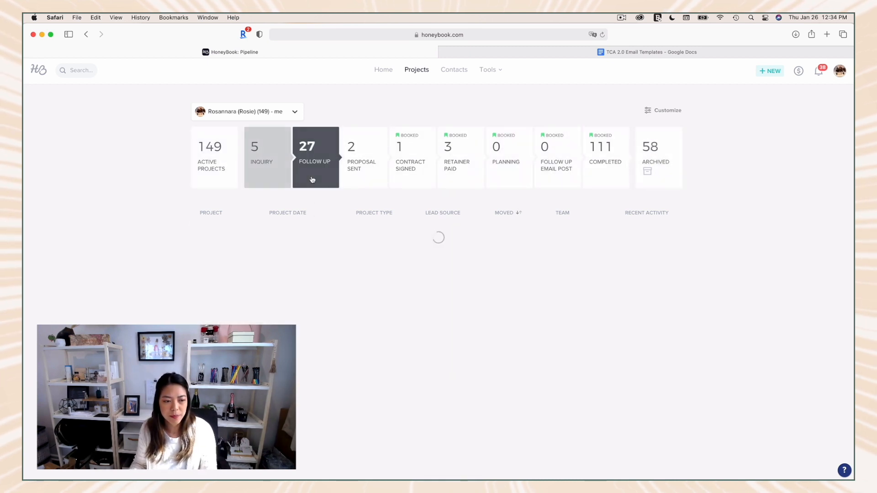
left_click(357, 171)
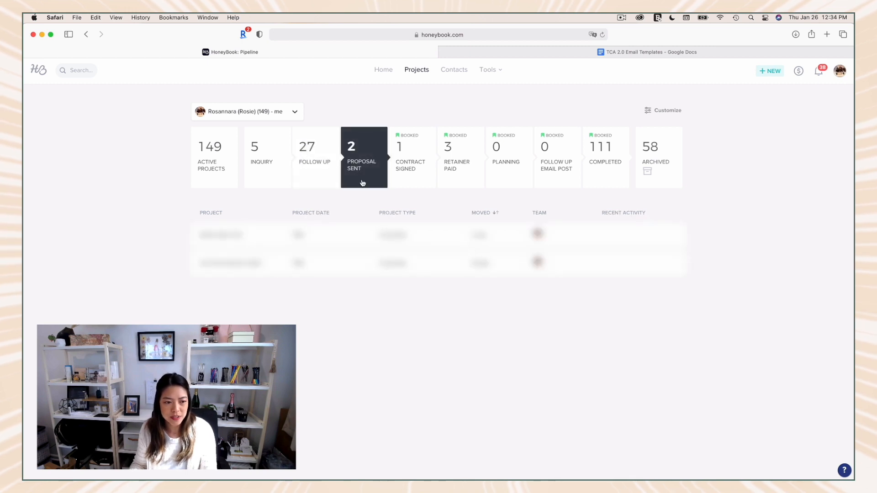
left_click(406, 181)
left_click(457, 181)
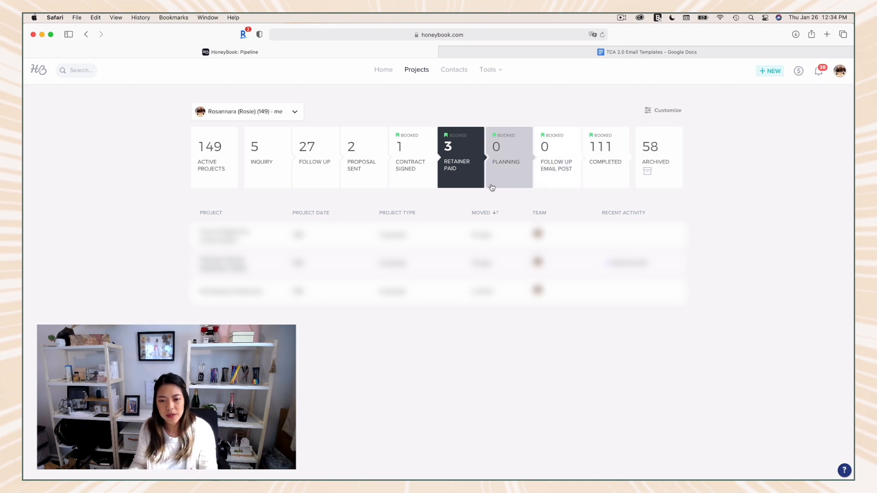
Step: Look through the contacts list and its import and export options, and return to the home page
left_click(454, 71)
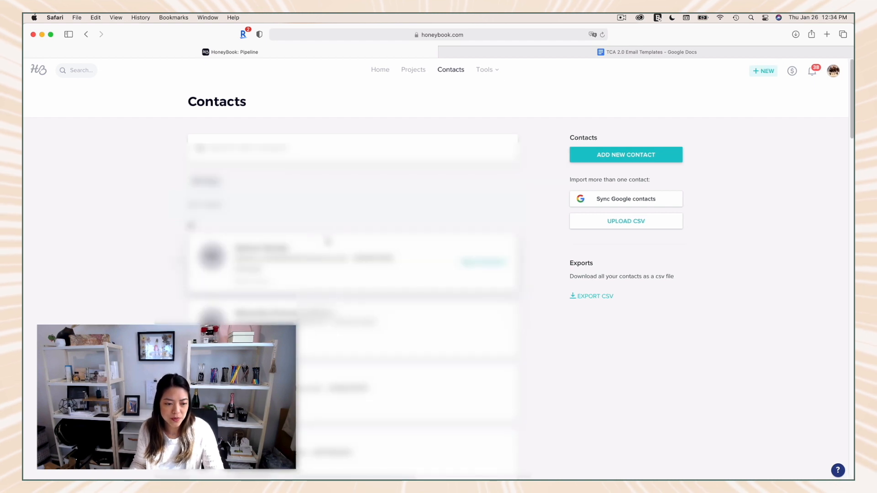
scroll(327, 241, "down", 3)
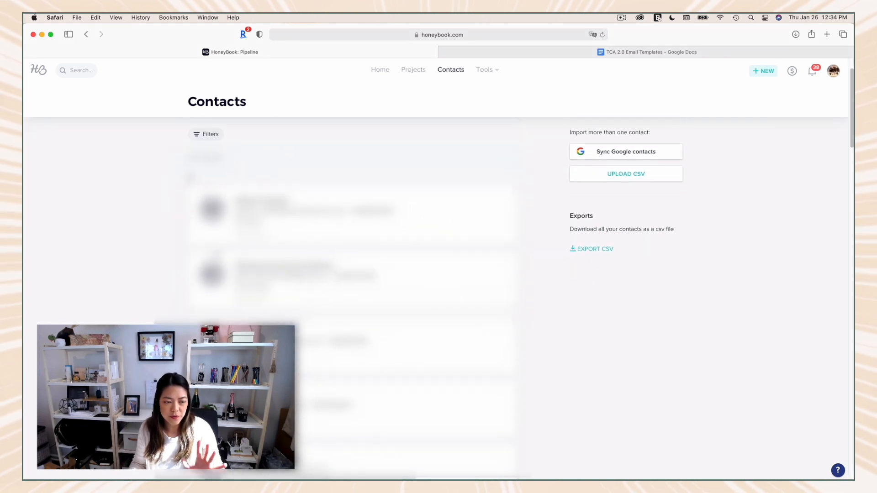
scroll(352, 274, "up", 3)
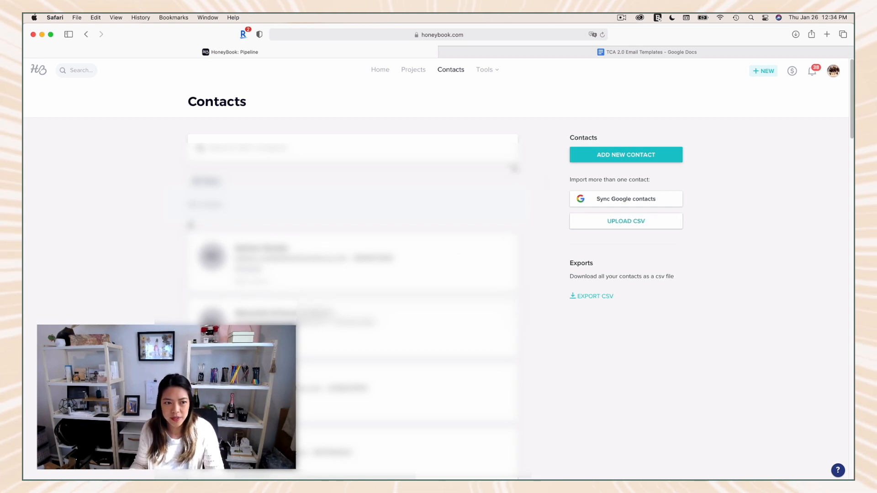
mouse_move(493, 78)
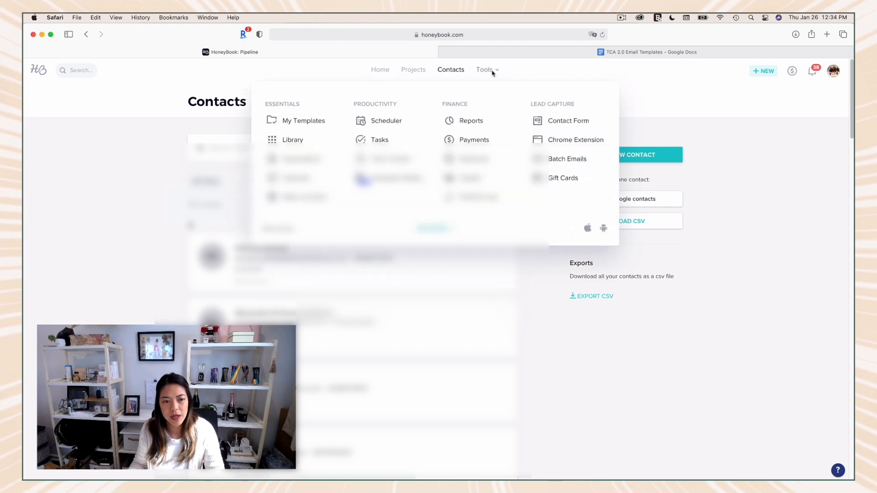
left_click(379, 71)
Step: Open Reports and examine the monthly bar chart, the bookings figures and the lead source chart
mouse_move(495, 71)
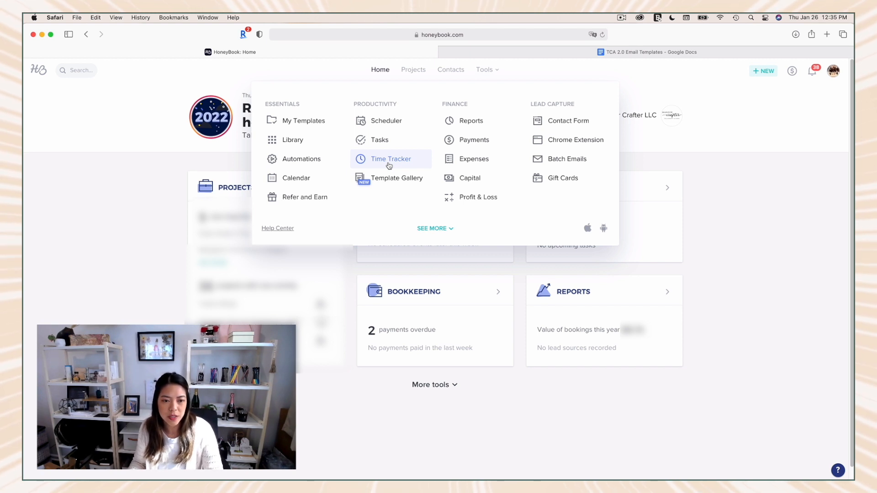
left_click(478, 126)
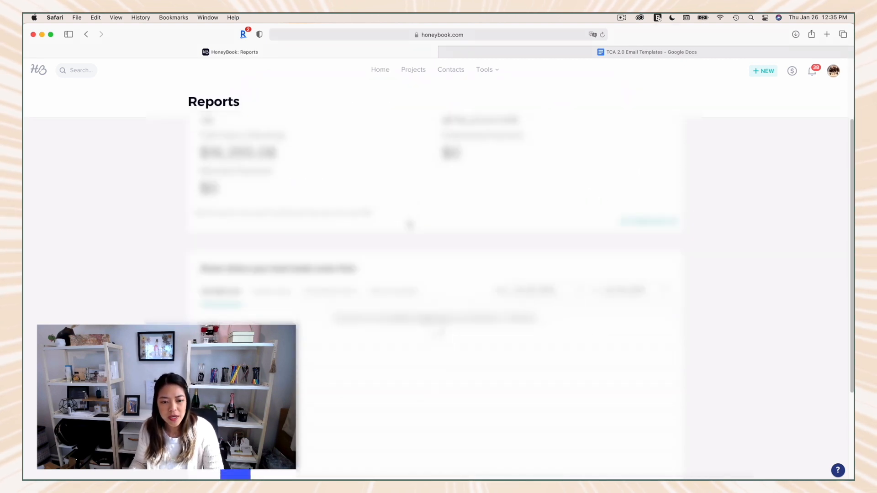
scroll(410, 224, "down", 3)
scroll(410, 225, "up", 4)
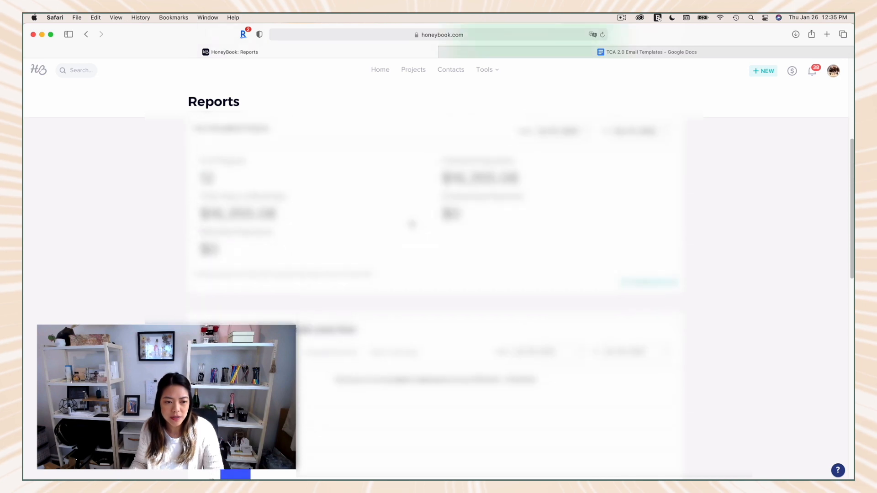
scroll(412, 225, "up", 4)
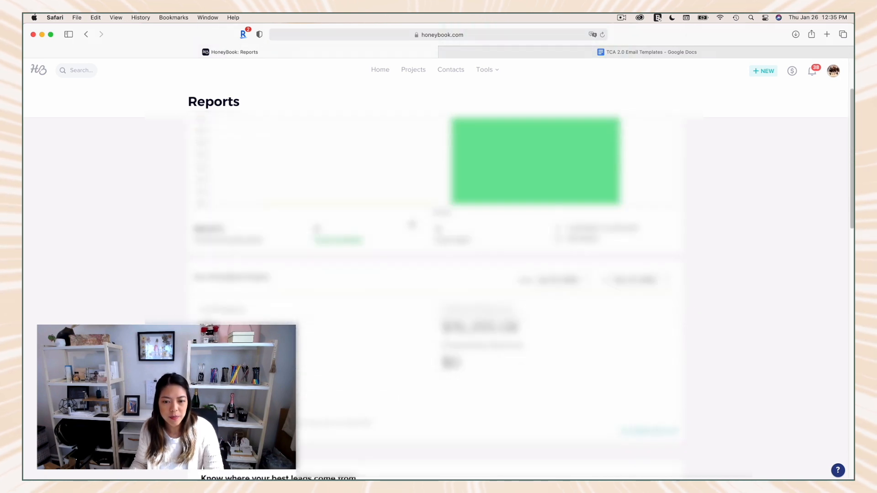
scroll(333, 369, "down", 5)
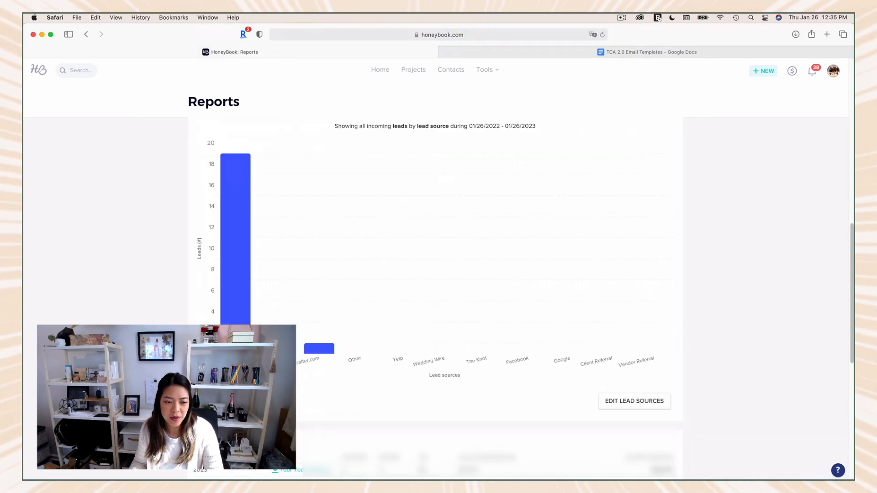
scroll(495, 376, "down", 4)
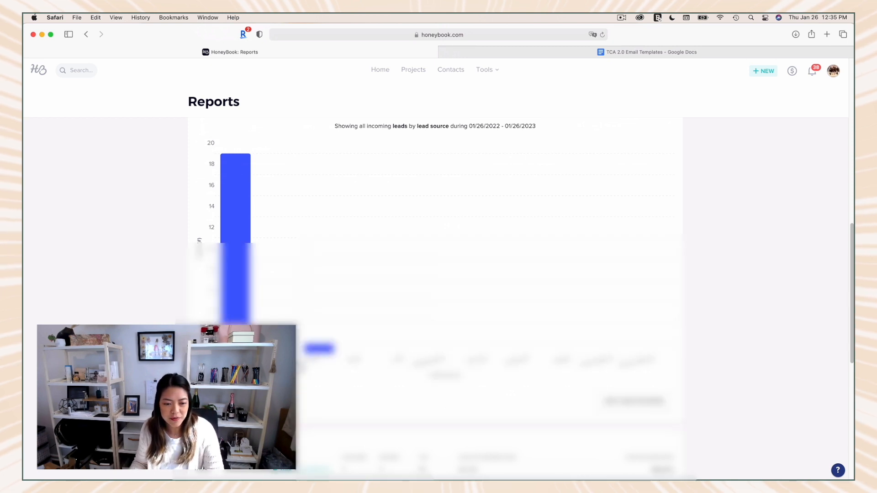
scroll(436, 311, "down", 3)
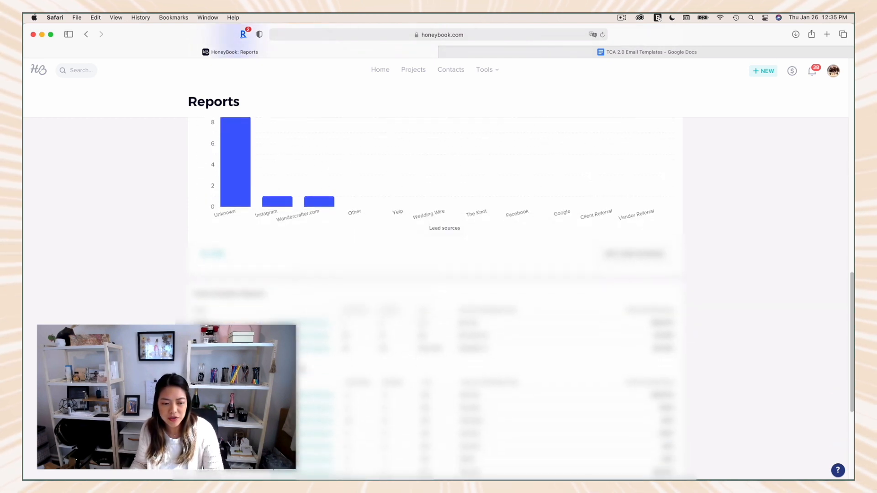
scroll(665, 350, "down", 1)
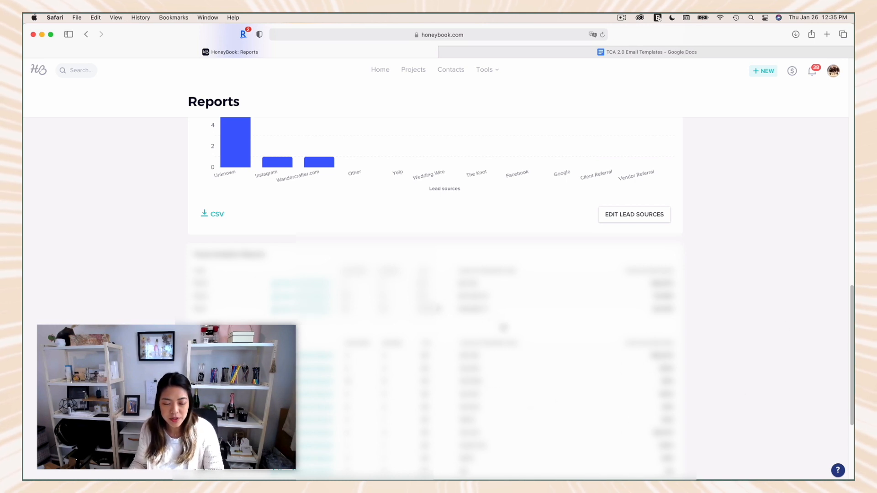
scroll(504, 328, "up", 10)
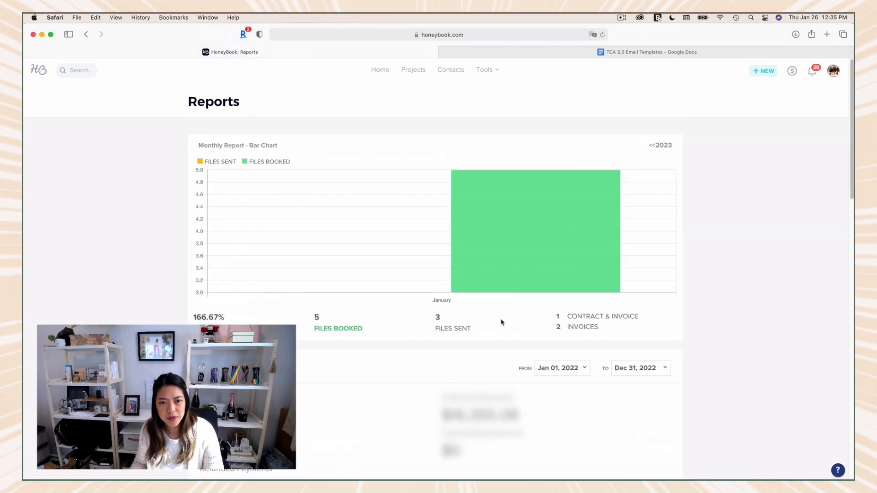
Step: View the bookkeeping payments and the default contact form template, and return to the payments page
left_click(485, 70)
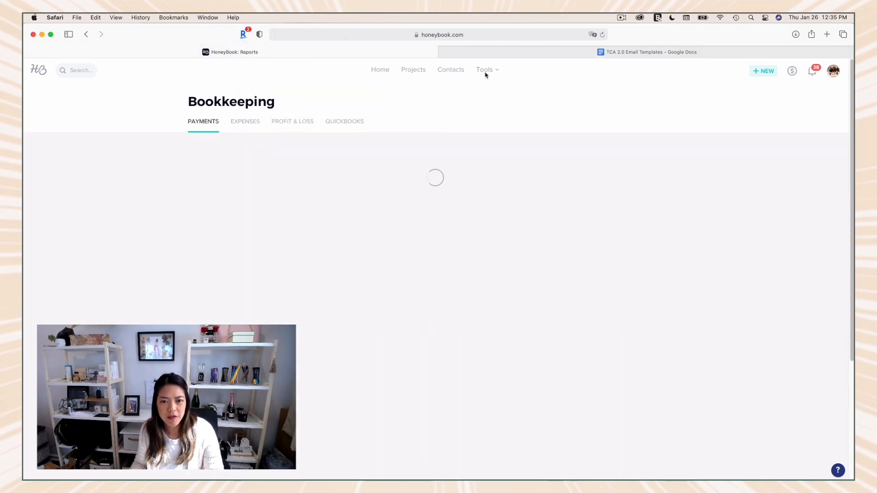
left_click(486, 72)
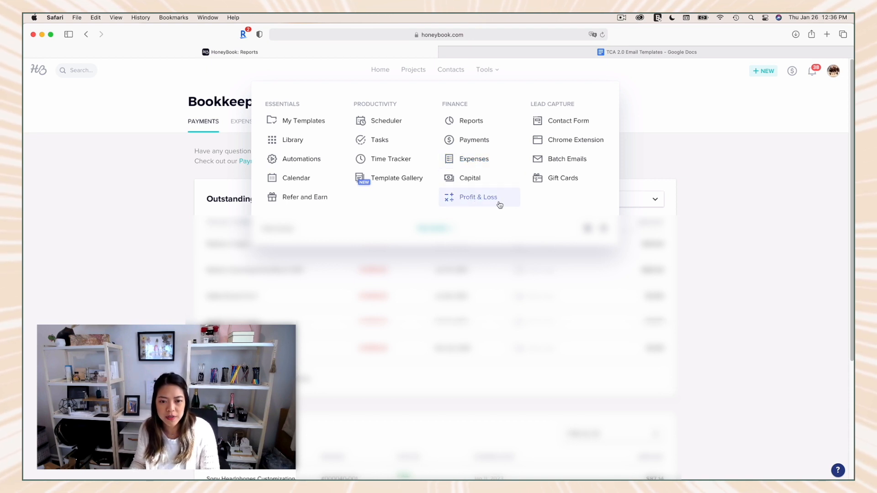
left_click(575, 123)
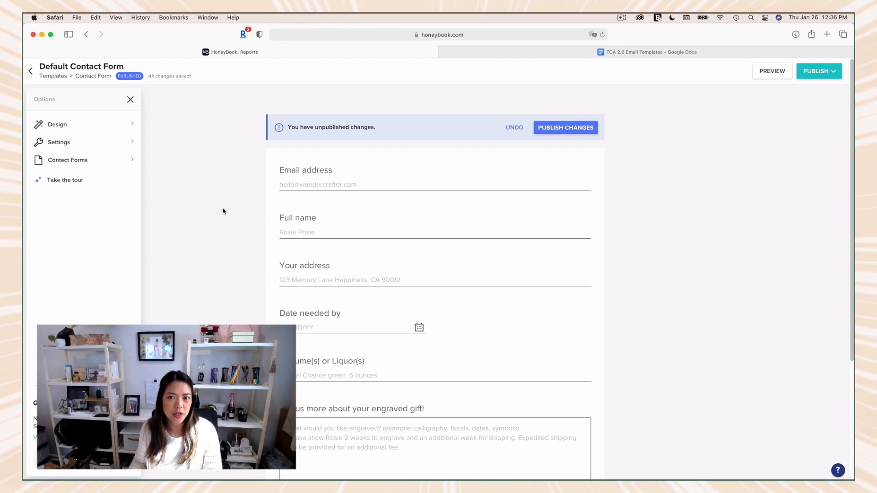
left_click(30, 72)
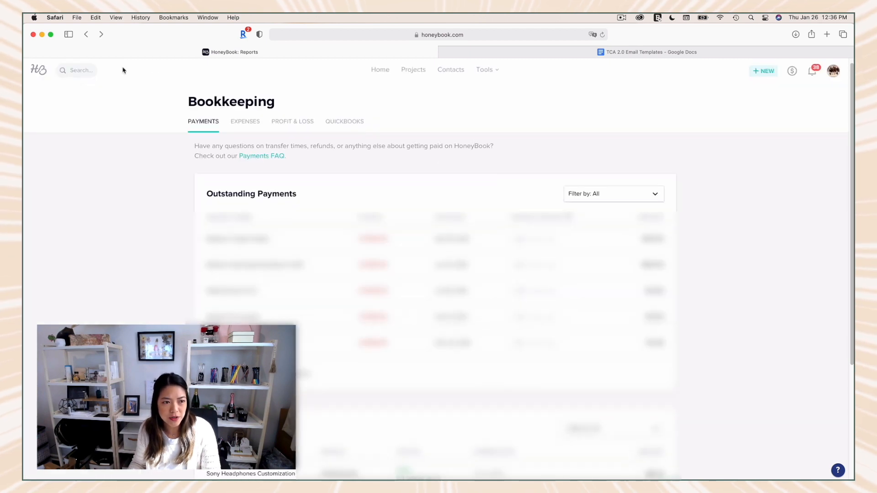
Step: Open the default contact form template from the tools list and rename it "Perfume Order"
left_click(380, 69)
left_click(487, 69)
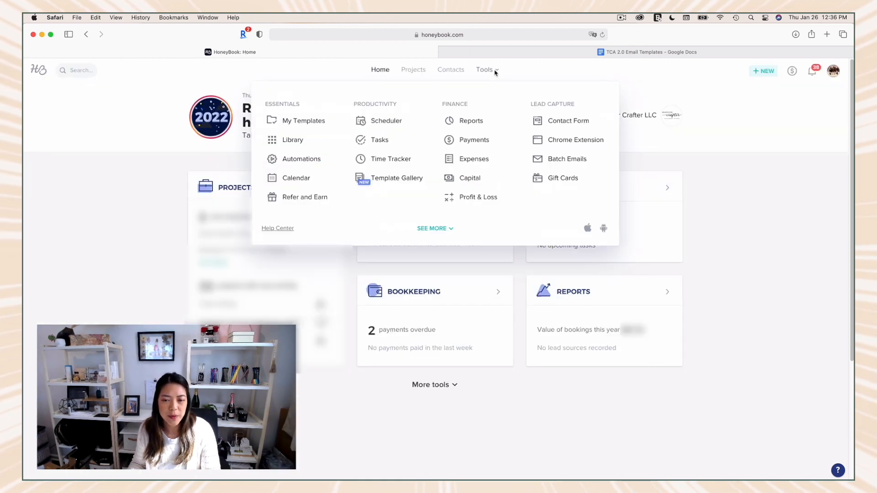
left_click(570, 125)
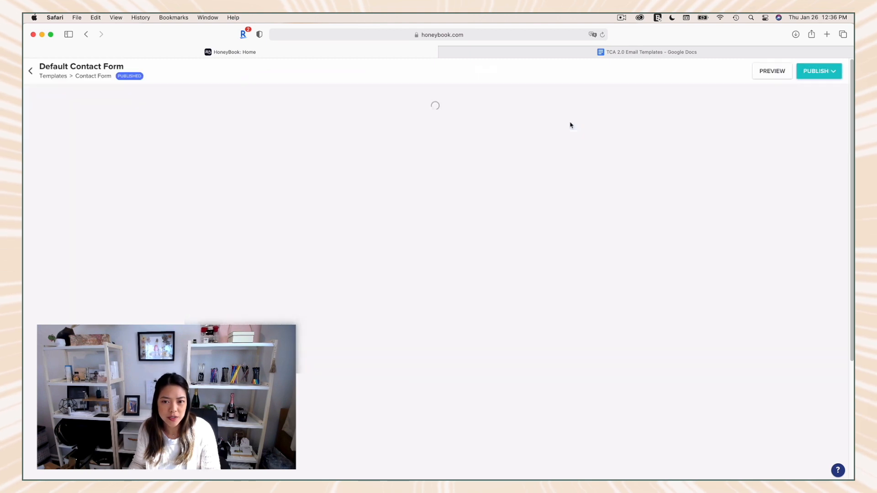
double_click(86, 67)
key("super+a")
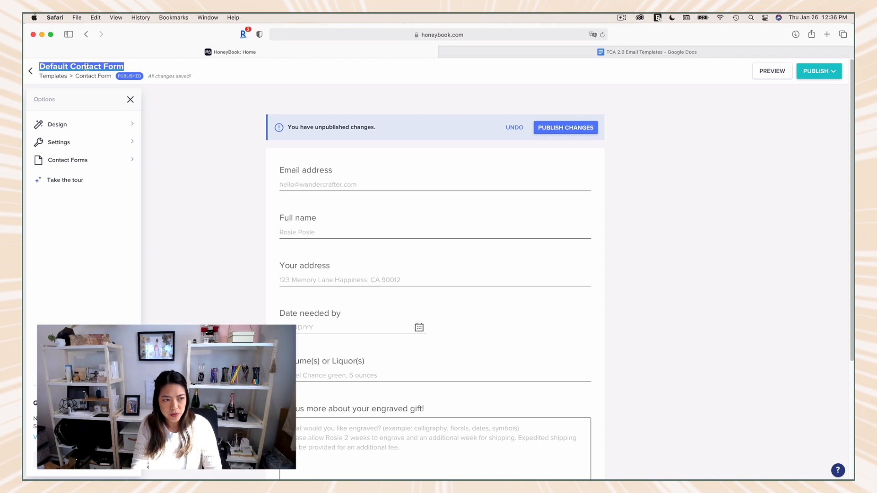
type("Perfume Order")
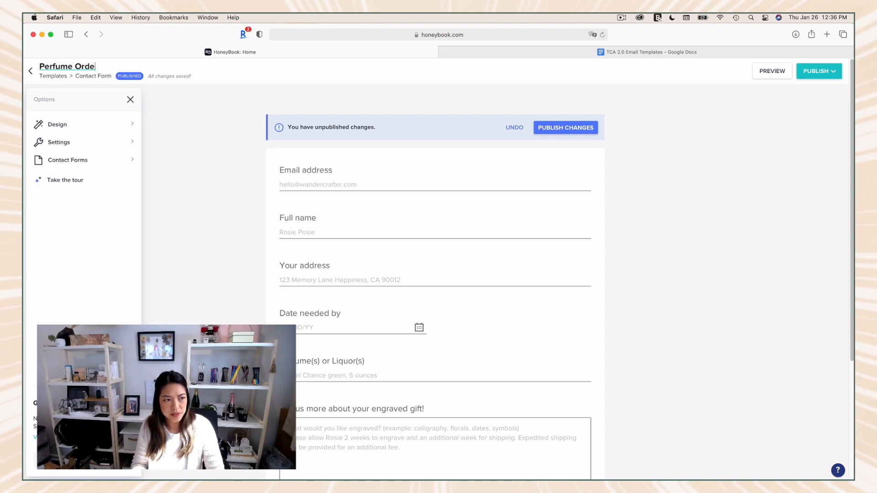
left_click(214, 199)
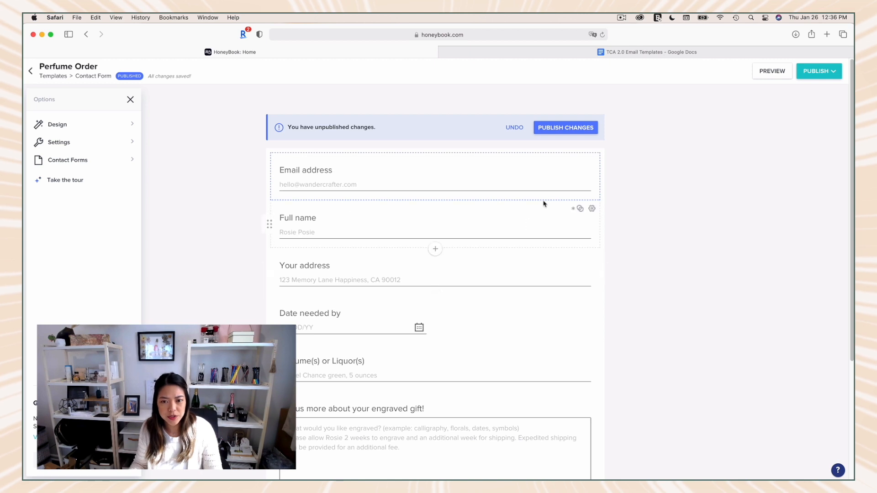
Step: Look through the form's questions from the full name down to the engraved gift description
scroll(444, 242, "down", 1)
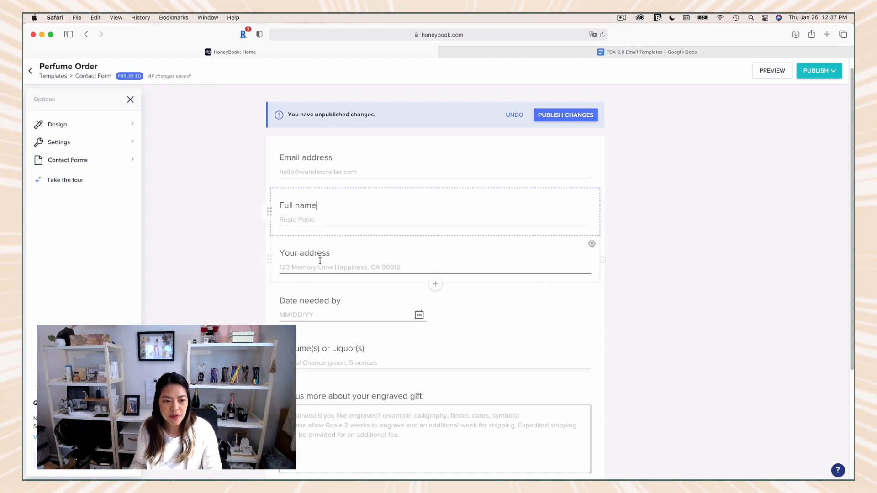
triple_click(312, 221)
left_click(317, 253)
scroll(316, 256, "down", 1)
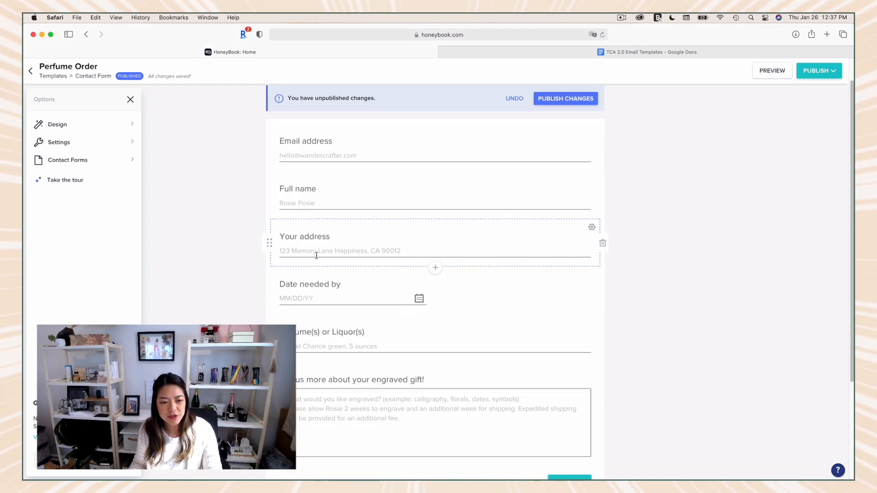
scroll(346, 361, "down", 1)
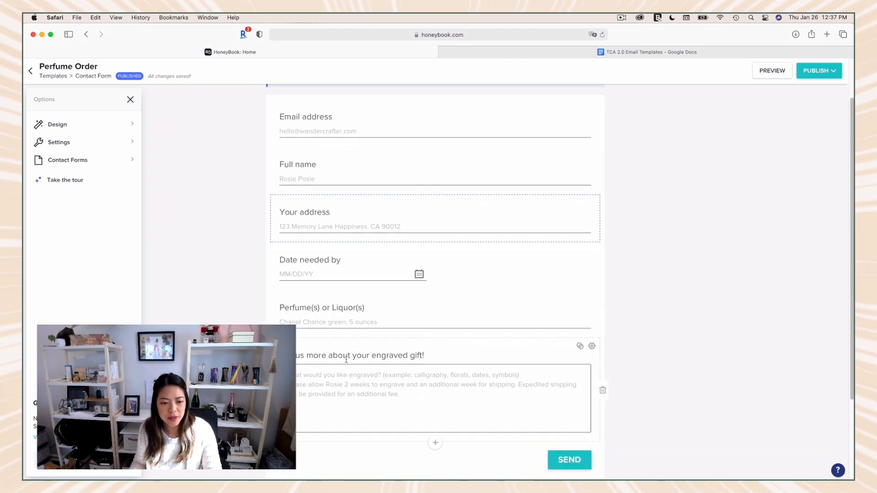
scroll(349, 360, "down", 1)
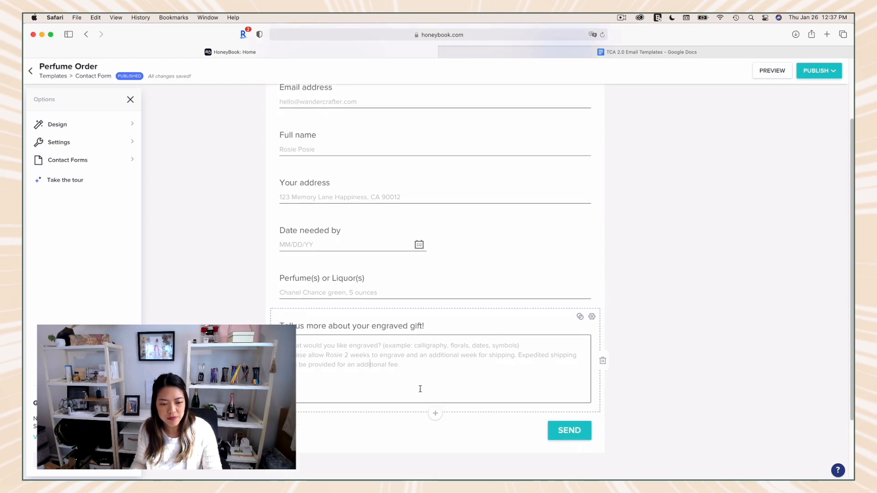
Step: Browse the content and question block types, add a date picker question below the engraved gift question, and delete it again
left_click(434, 414)
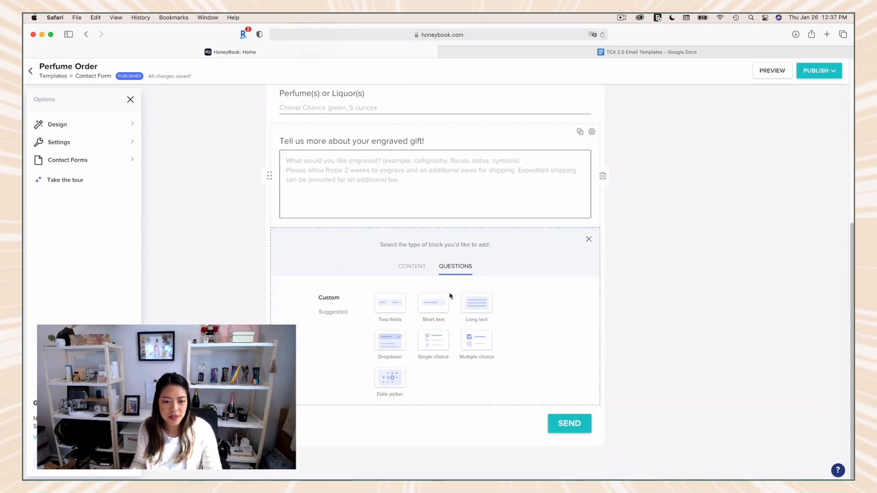
left_click(411, 266)
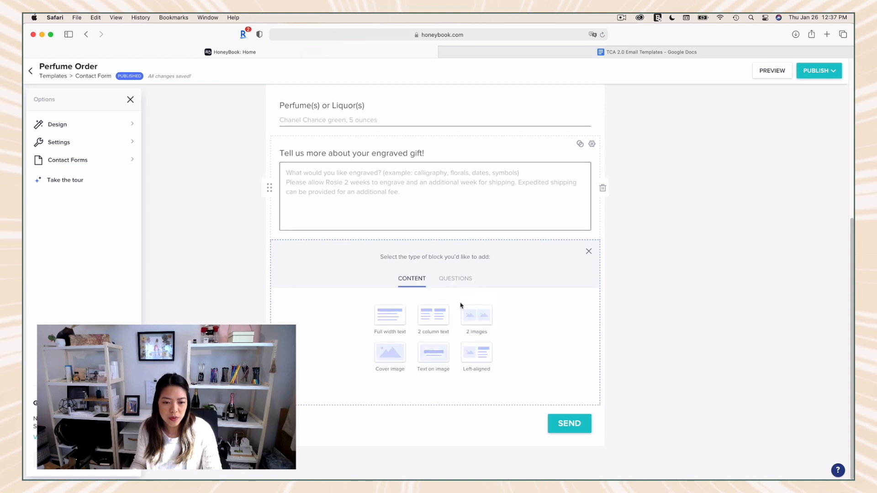
left_click(455, 278)
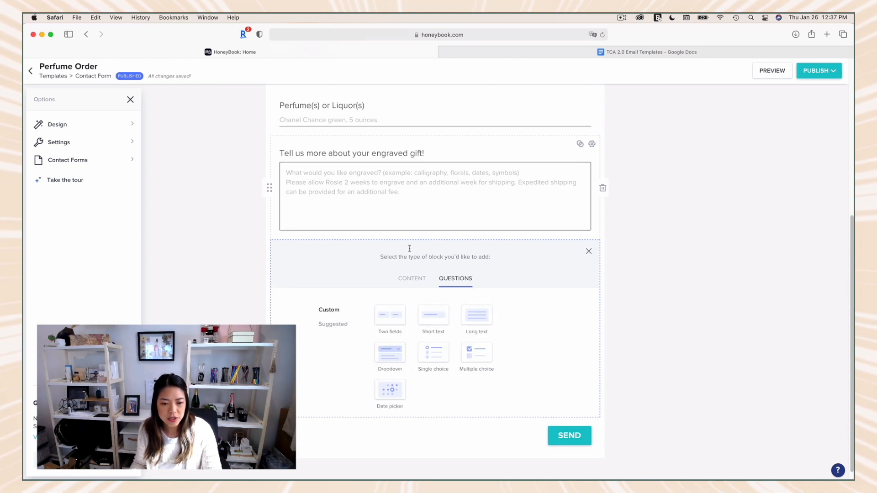
left_click(399, 391)
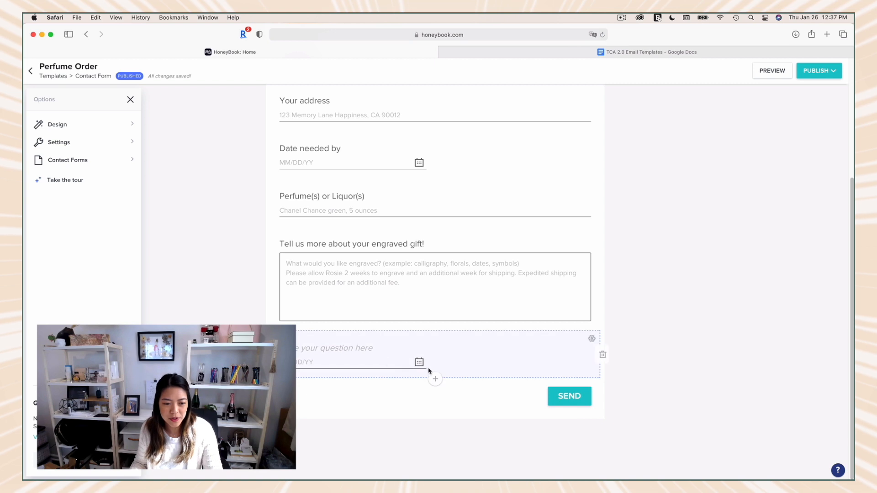
left_click(601, 356)
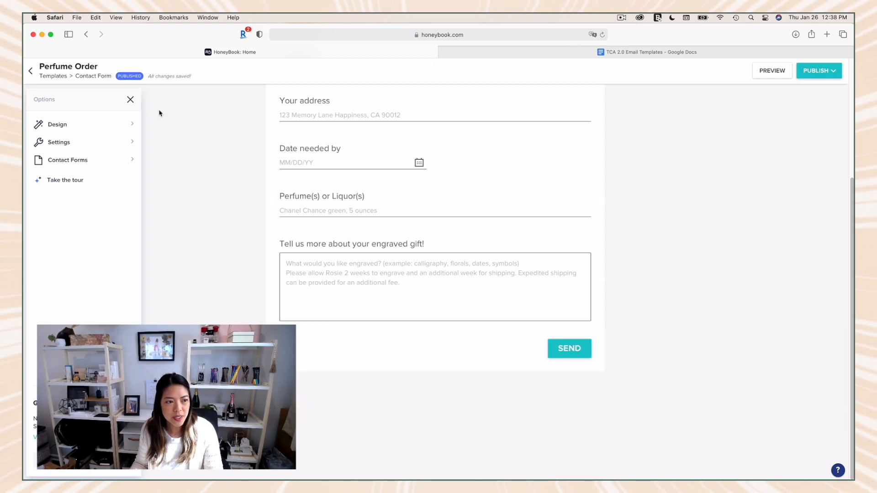
Step: Check the form's save status and return to the beginning of the form
left_click_drag(197, 84, 148, 77)
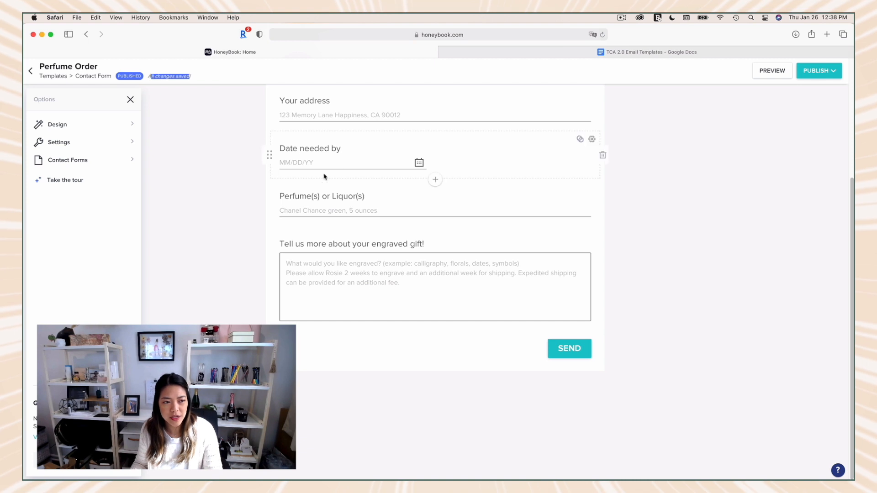
left_click(247, 264)
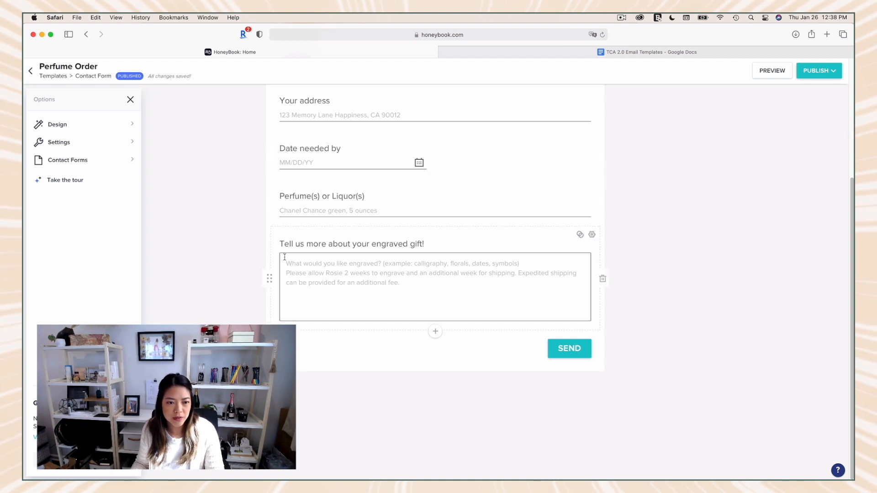
scroll(280, 256, "up", 4)
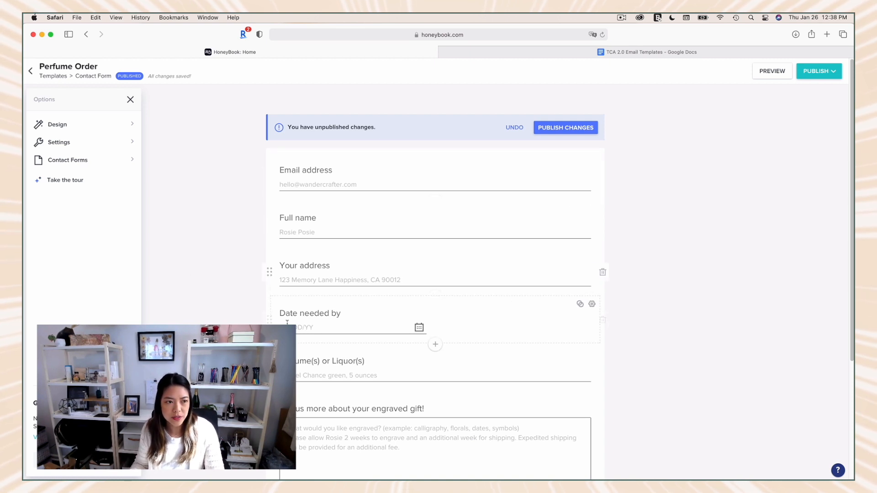
Step: Preview the contact form as clients see it and look over its fields
left_click(772, 71)
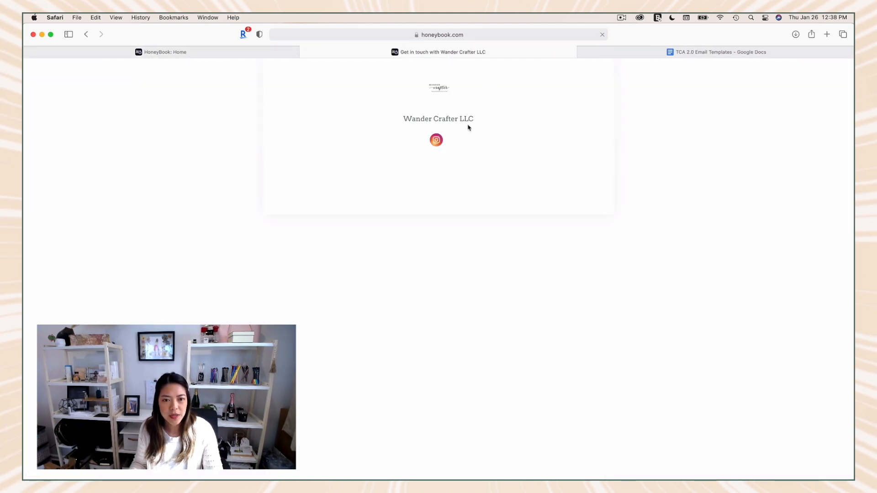
scroll(333, 199, "down", 5)
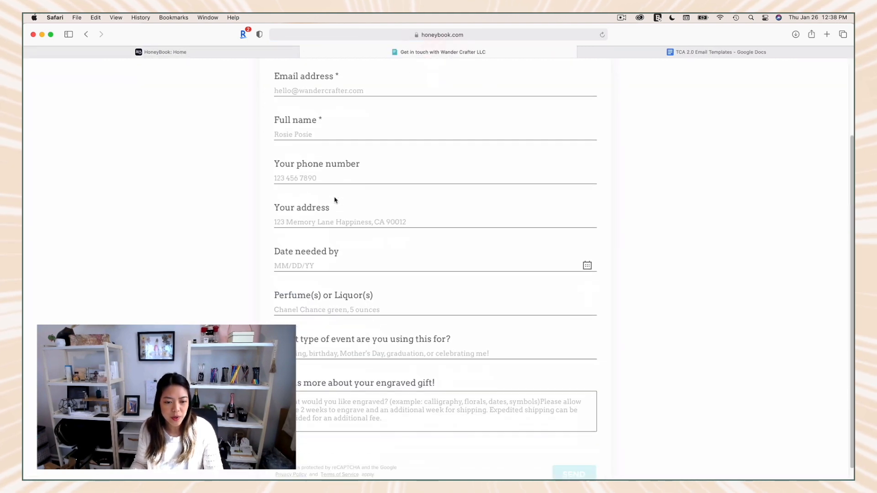
scroll(333, 196, "up", 5)
Step: Open the previewed form's Instagram link in a new browser tab, and close that tab
right_click(432, 139)
left_click(472, 147)
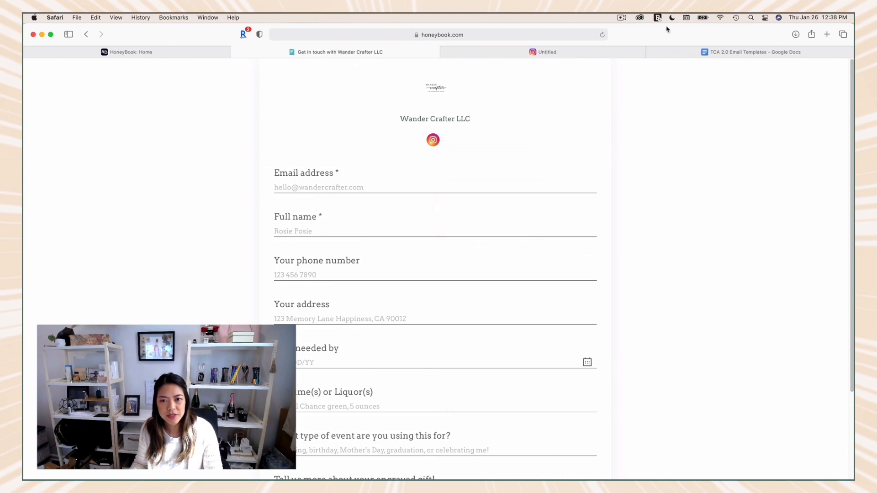
left_click(436, 56)
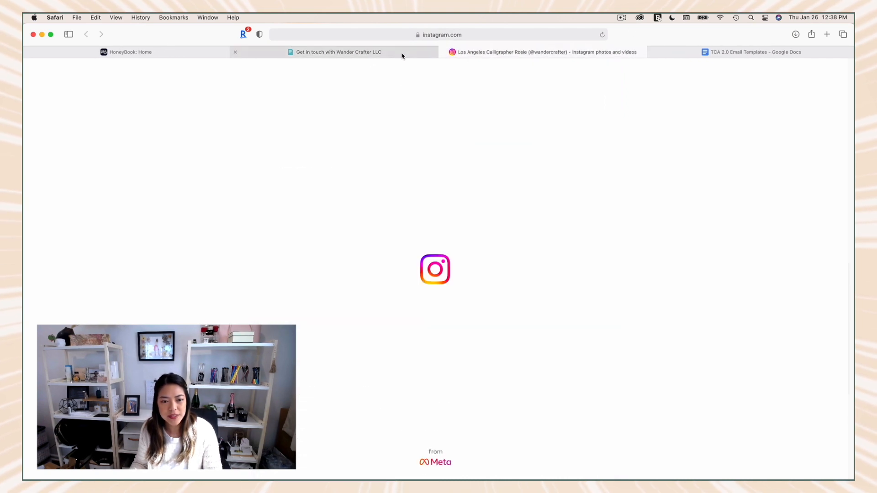
key("super+w")
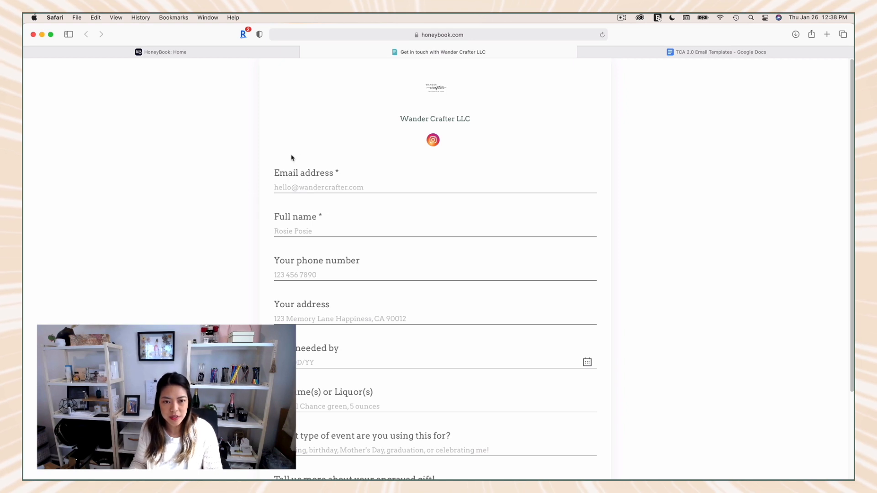
Step: Copy the web address of the previewed form and return to the Perfume Order template
scroll(219, 213, "down", 1)
scroll(220, 213, "down", 4)
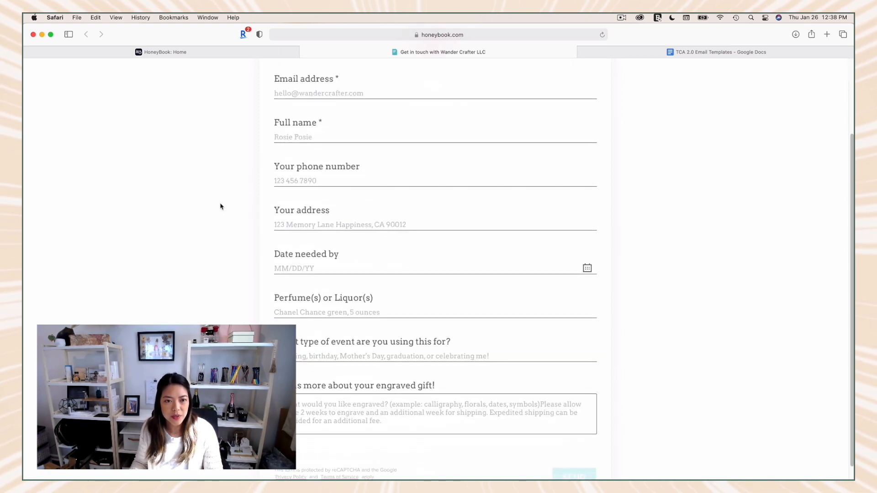
left_click(461, 35)
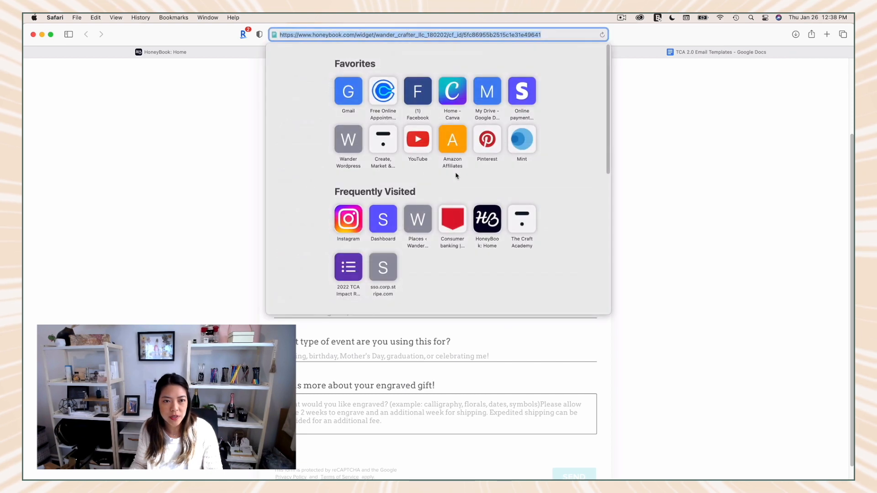
right_click(402, 36)
left_click(424, 49)
left_click(227, 55)
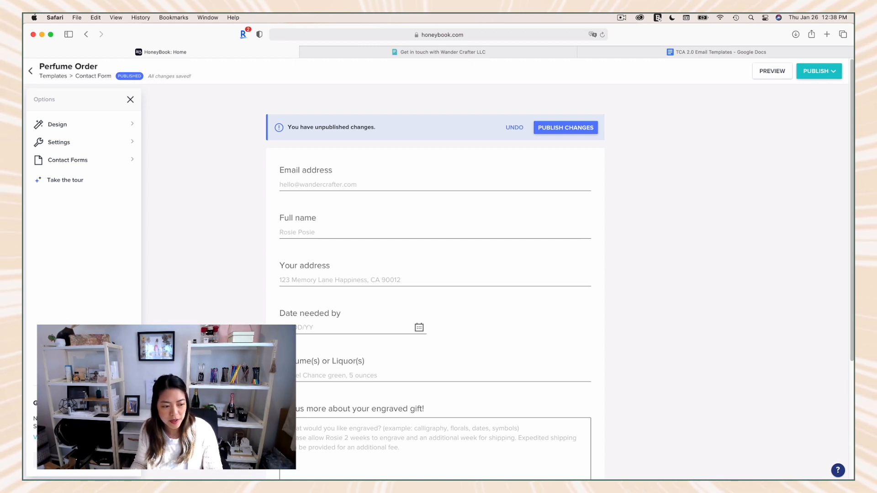
Step: View the direct link and sharing options for the contact form, close them, and collapse the editor's options
left_click(84, 460)
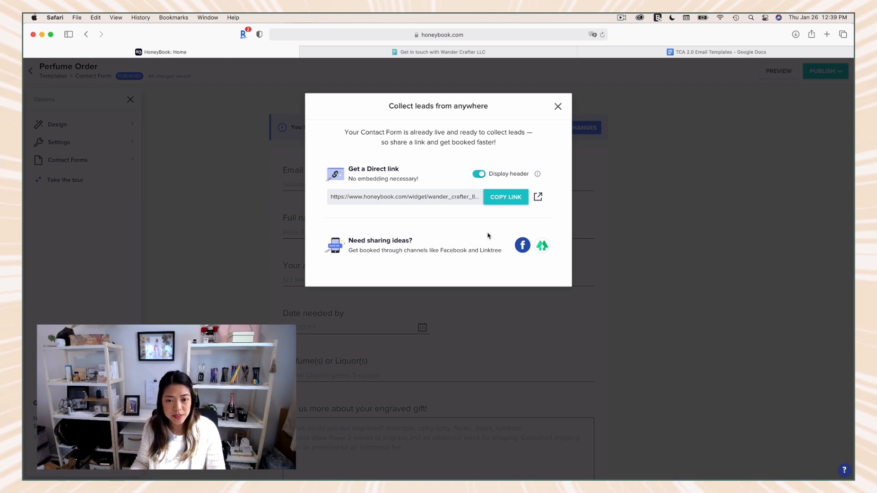
left_click(194, 184)
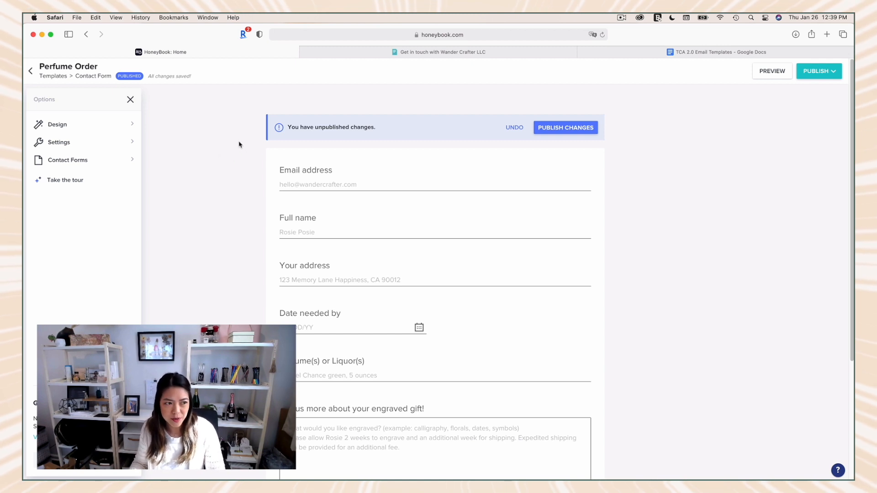
left_click(130, 99)
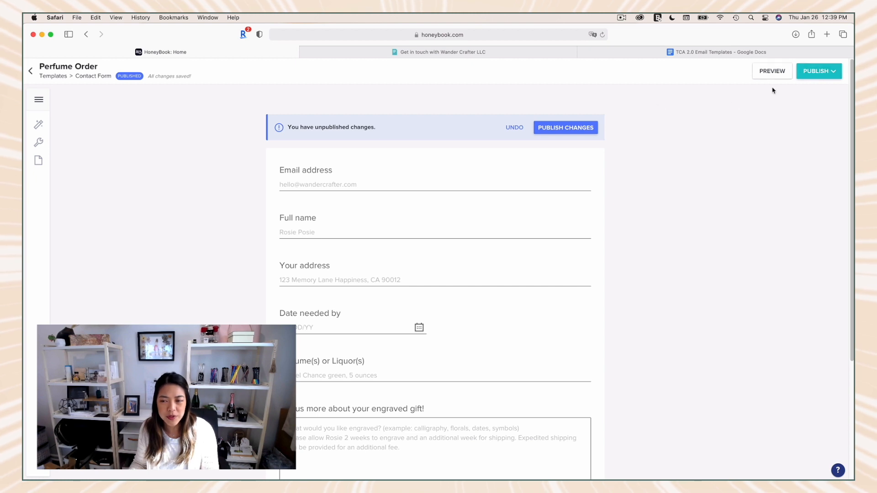
Step: Copy the contact form's website embed code from the publishing options and close the dialog
left_click(822, 71)
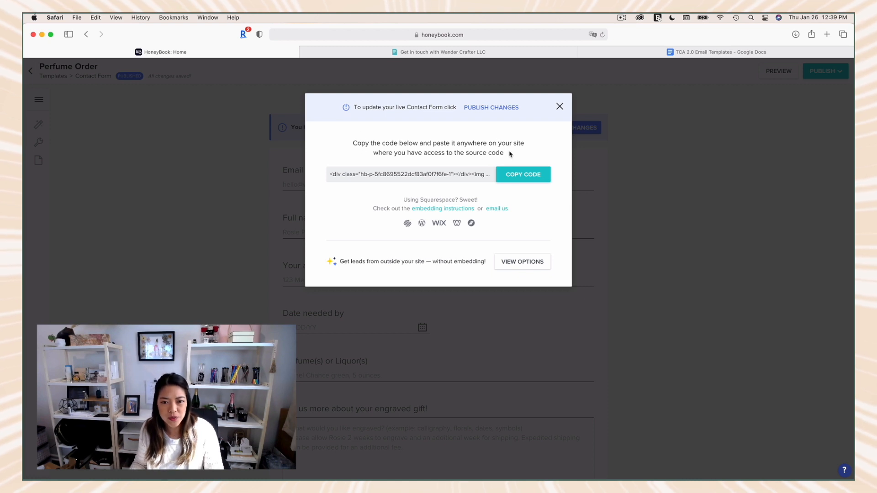
left_click(518, 174)
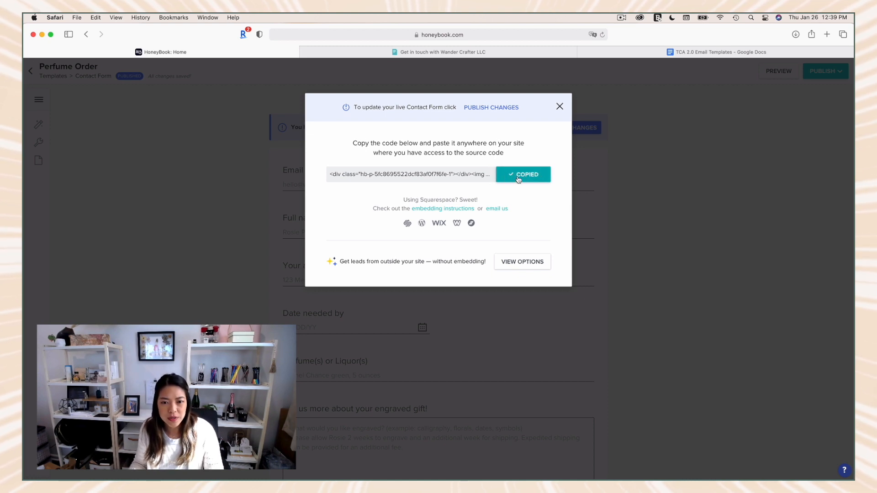
left_click(560, 109)
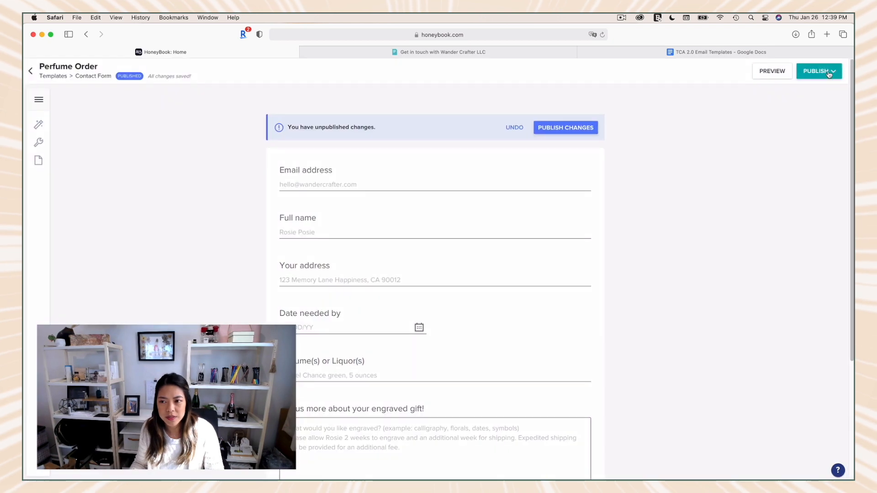
left_click(819, 72)
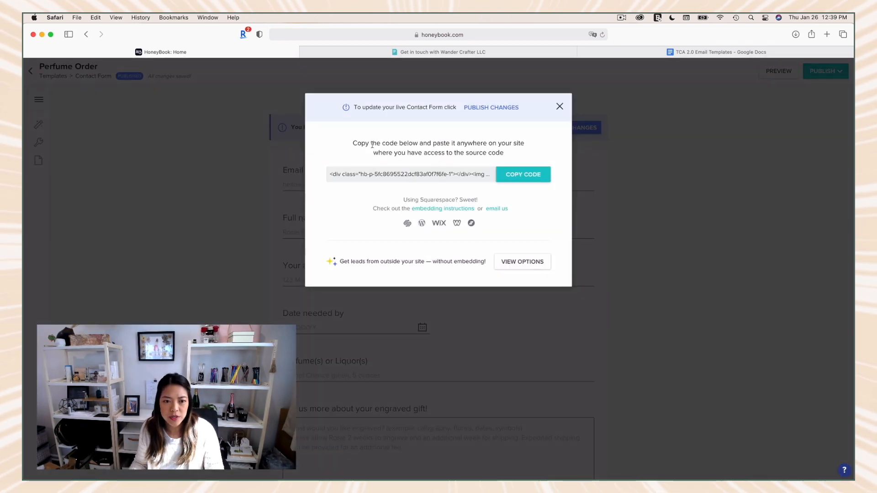
left_click(515, 178)
left_click(452, 174)
right_click(453, 173)
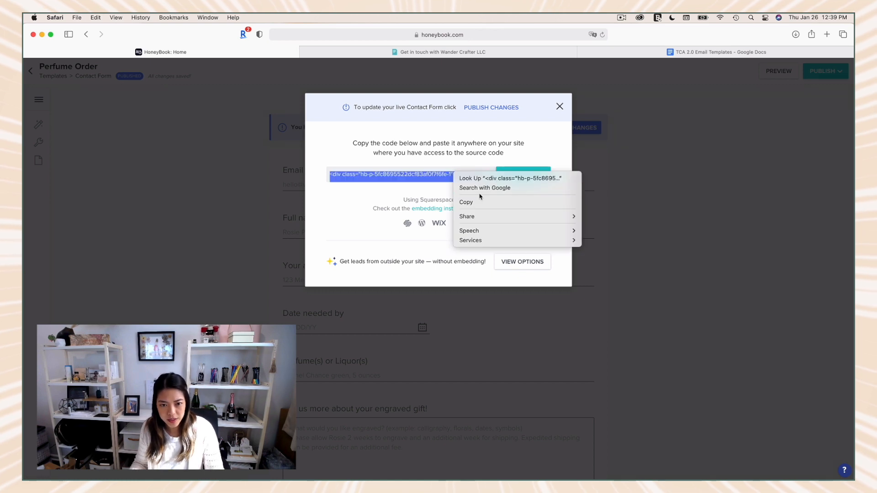
left_click(462, 201)
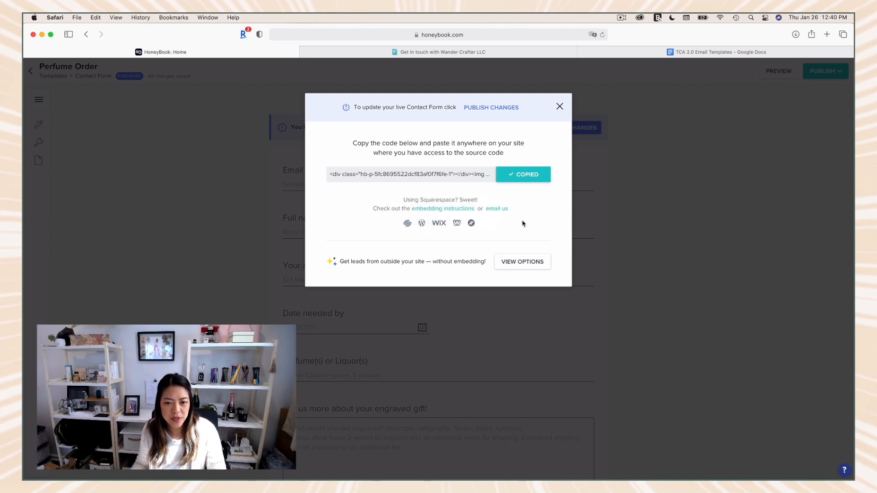
left_click(559, 107)
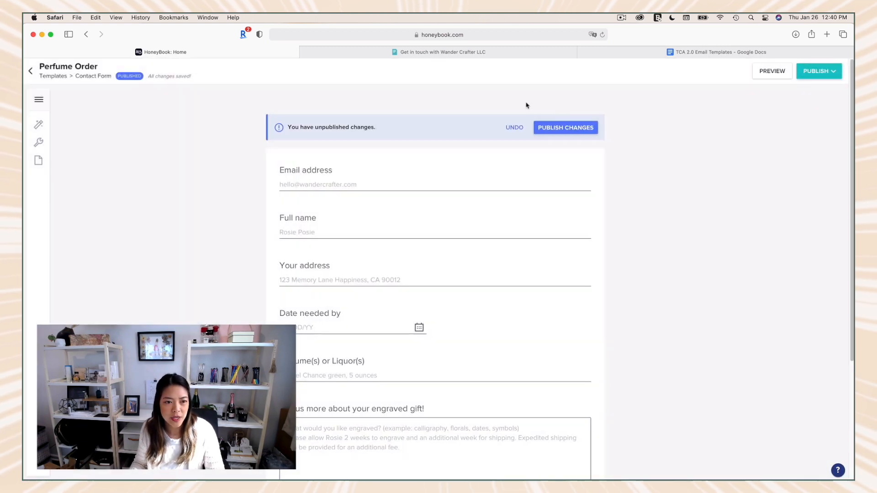
Step: Leave the Perfume Order template, switch to the public contact form and fill in the client's email address
left_click(30, 71)
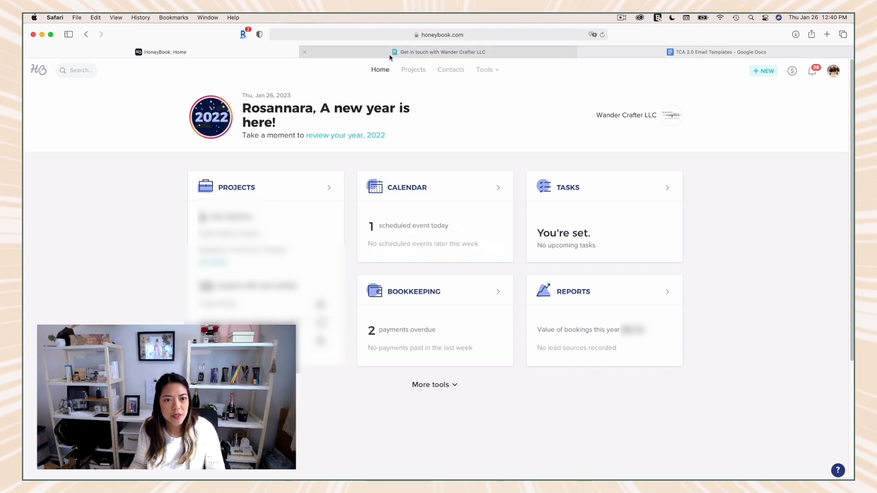
left_click(443, 52)
left_click(289, 103)
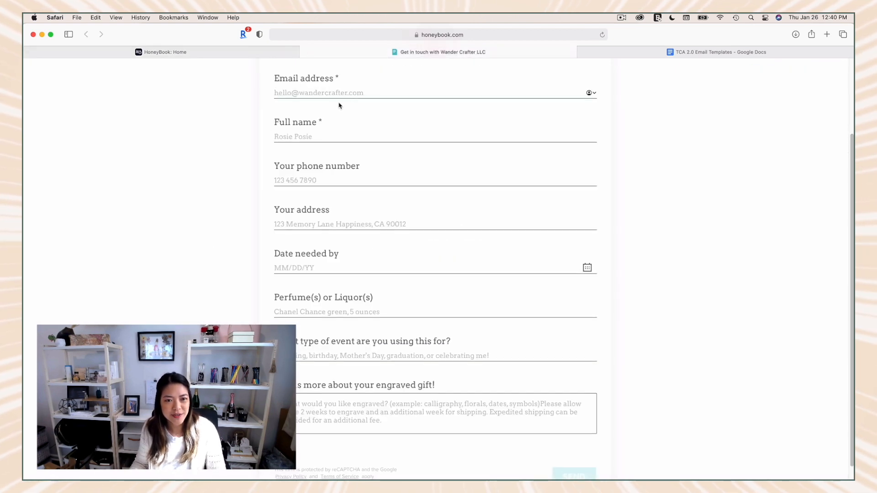
scroll(338, 103, "up", 3)
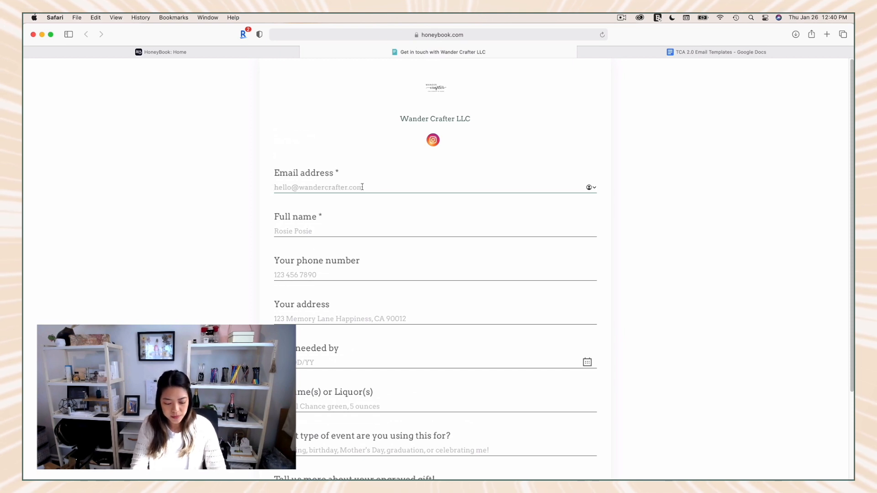
type("h")
key("BackSpace")
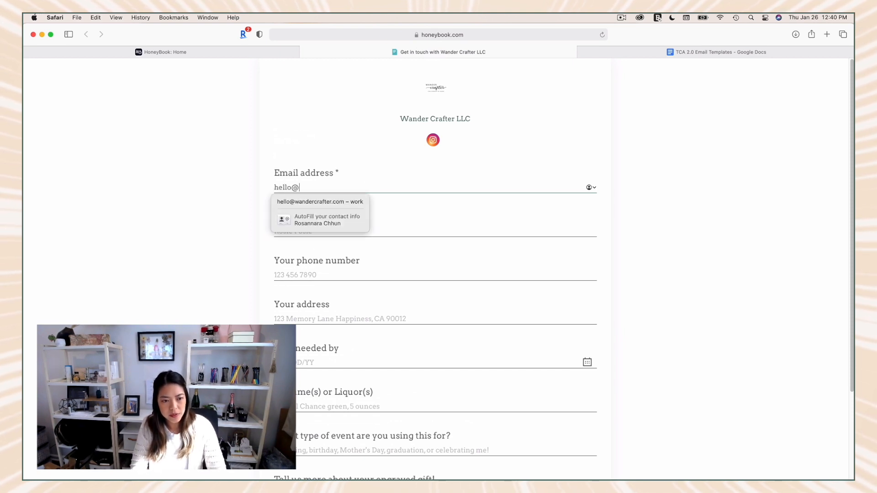
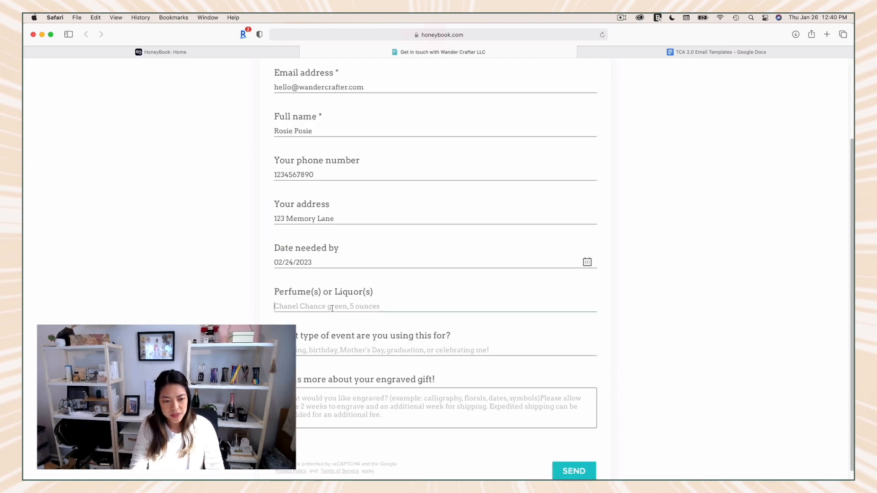
Step: Fill in the client's name, phone and address, date needed 02/24/2023, and the perfume Miss Dior Fragrance 3.4oz
type("Cha")
key("BackSpace")
key("BackSpace")
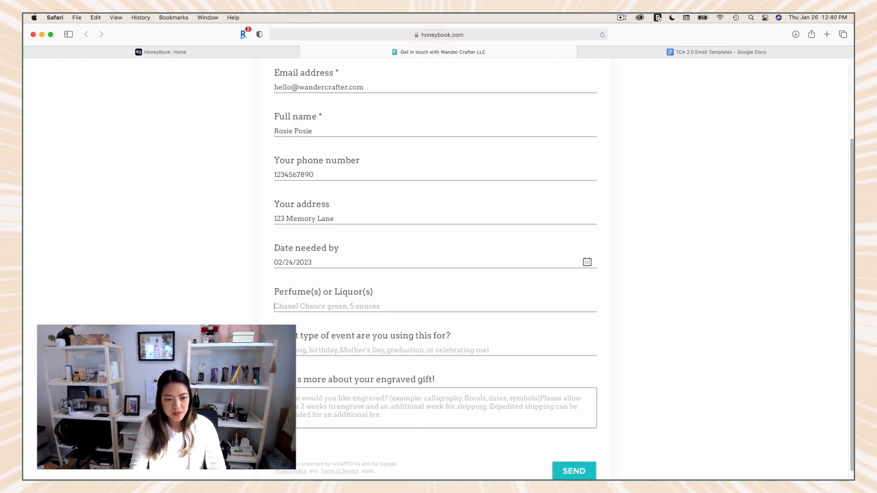
type("Miss Dior ")
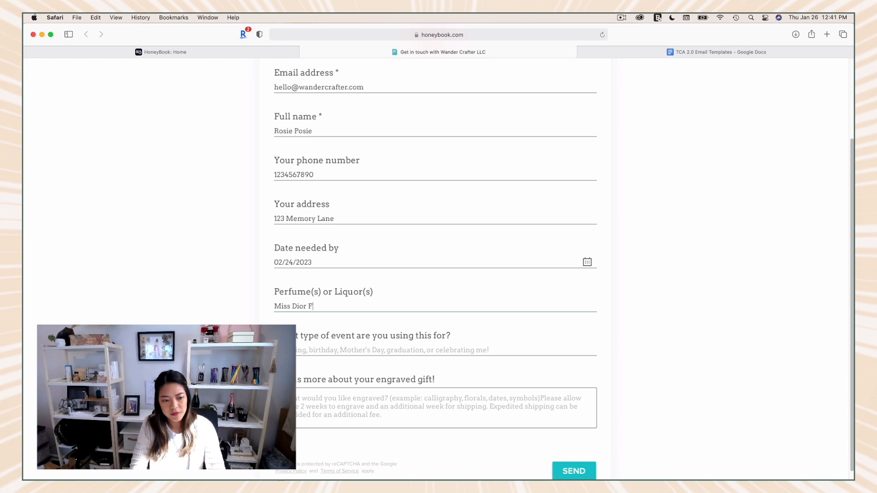
type("Fragrance 3.4oz")
Step: Enter "Wedding maid of honor" as the event type and "florals and name" as the engraving details, and send the form
left_click(339, 350)
type("Wedding mai")
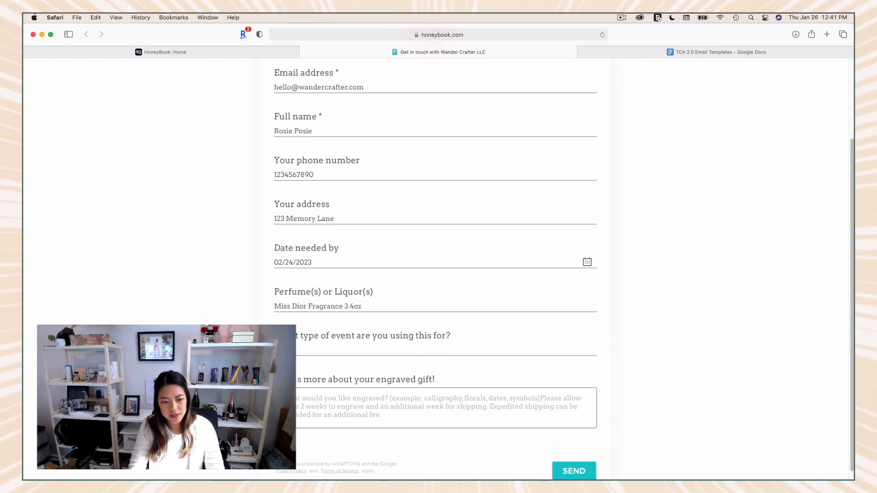
scroll(340, 350, "down", 1)
type("d of honor")
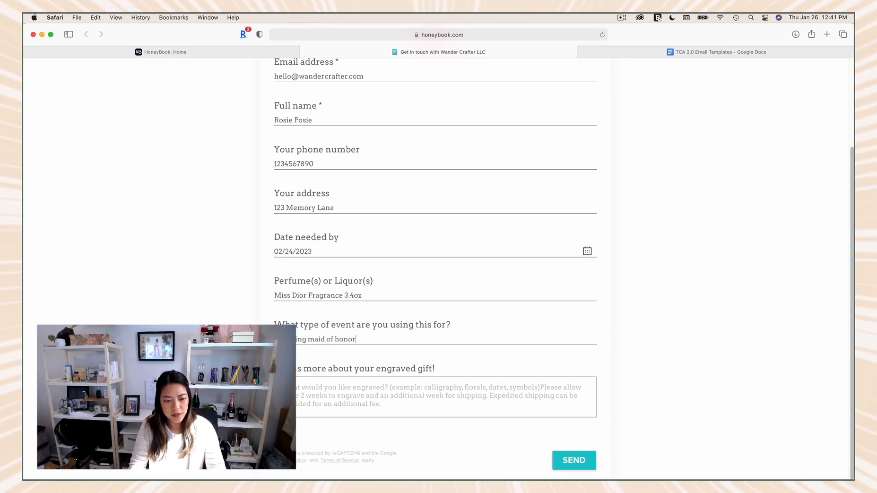
key("Tab")
type("Initials a")
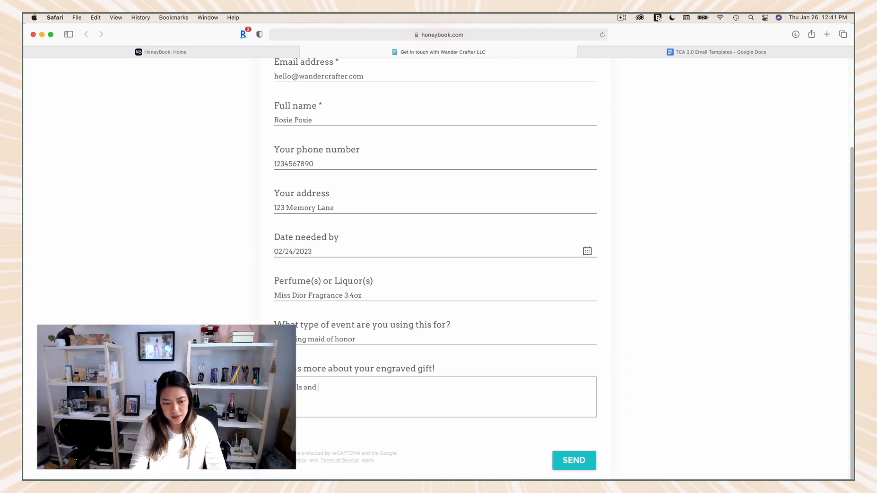
type("nd names")
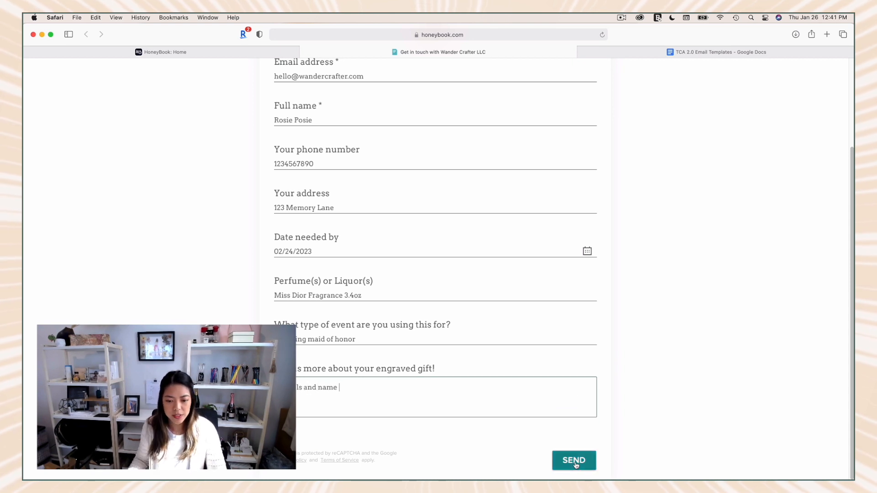
left_click(574, 460)
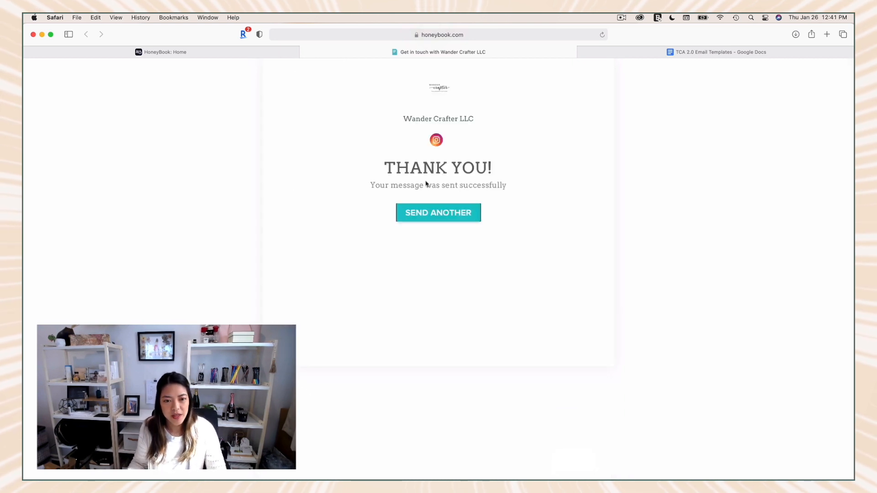
Step: Return to HoneyBook and open the newly submitted inquiry's project from the Inquiry stage of the Projects pipeline
left_click(206, 51)
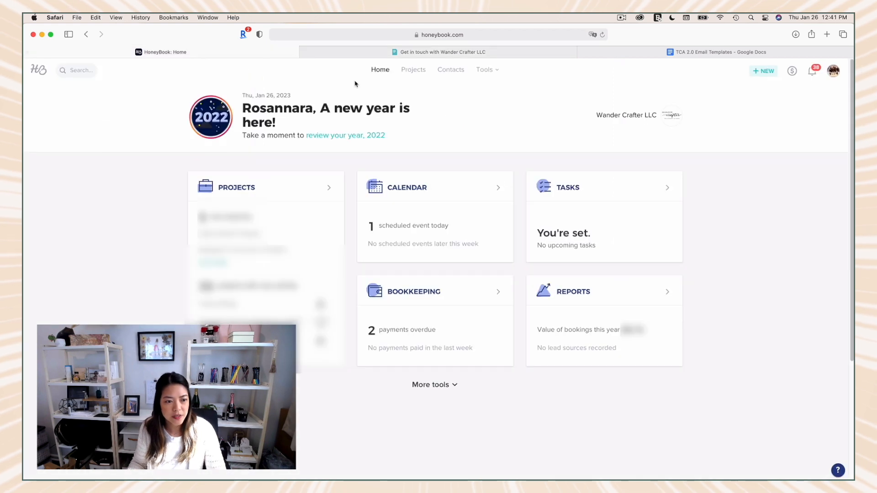
left_click(406, 72)
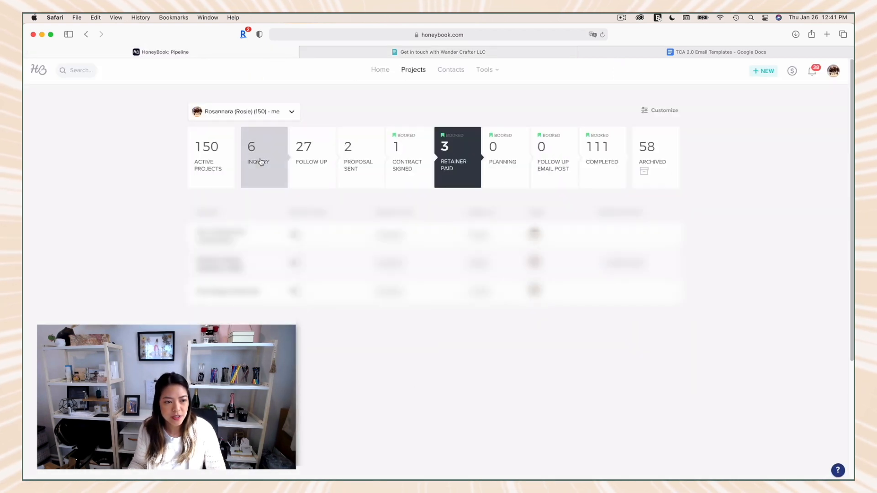
left_click(262, 178)
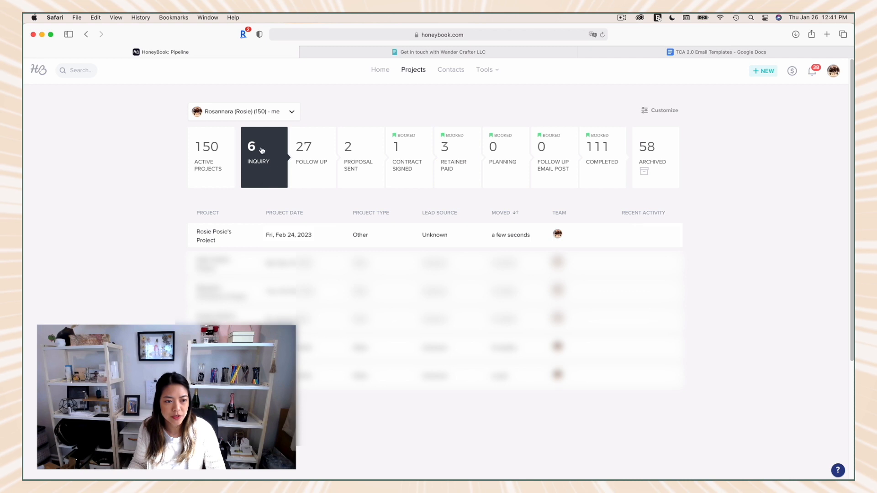
mouse_move(218, 240)
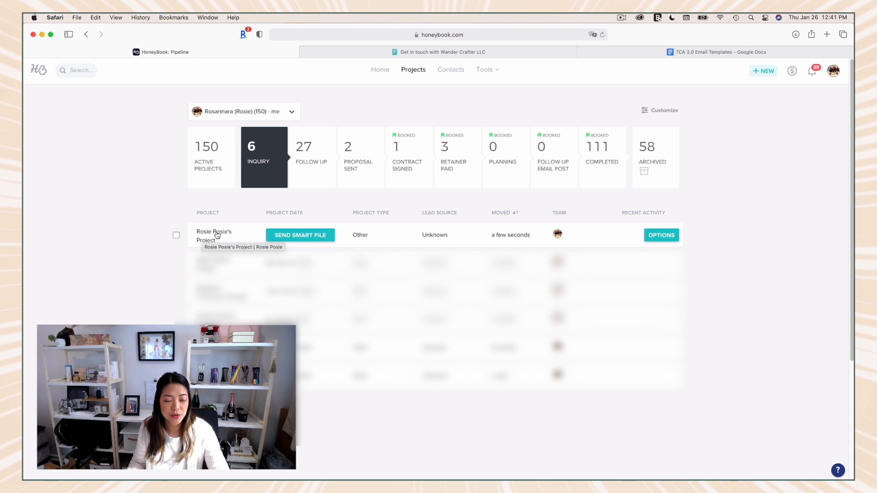
left_click(217, 236)
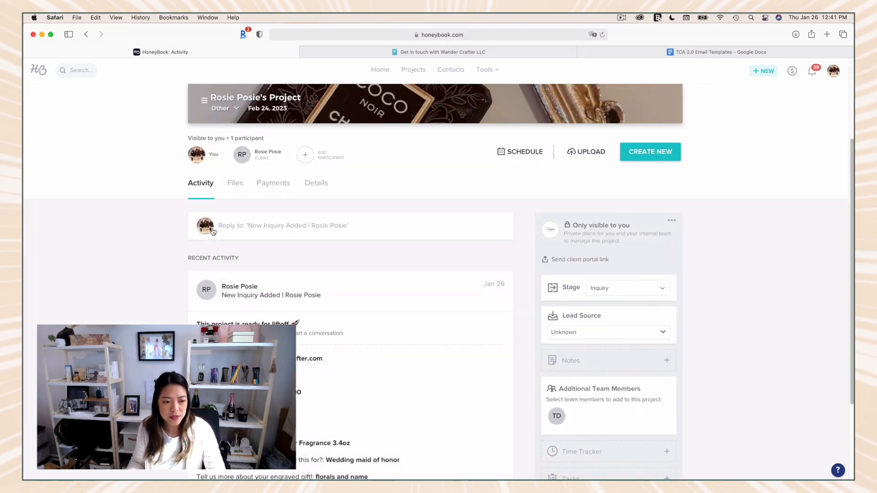
Step: Review the submitted contact form answers in the project's recent activity
scroll(213, 232, "down", 2)
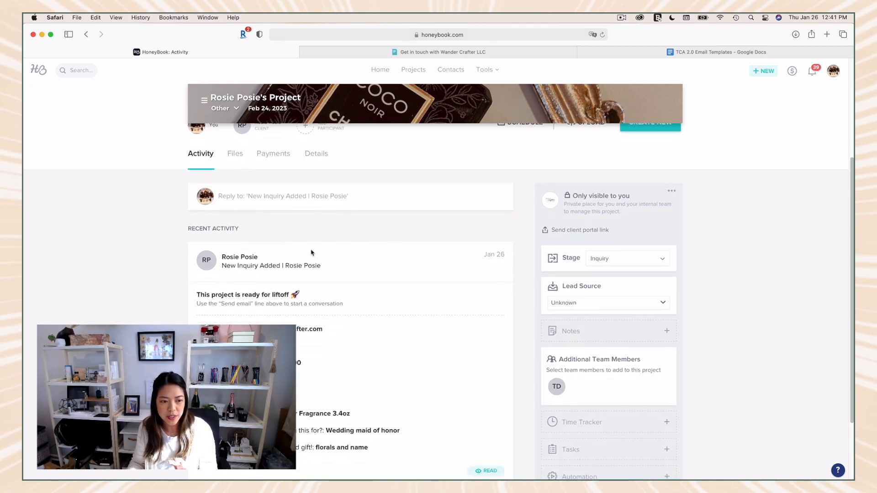
scroll(311, 252, "up", 1)
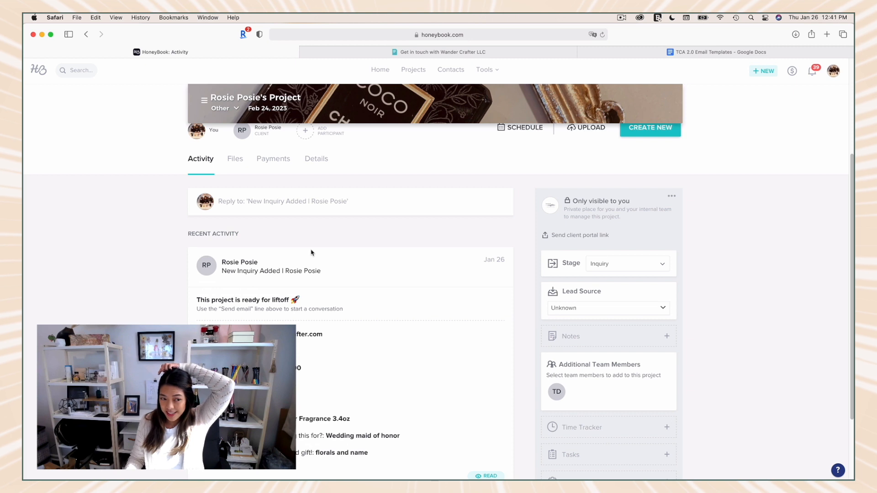
scroll(312, 252, "down", 5)
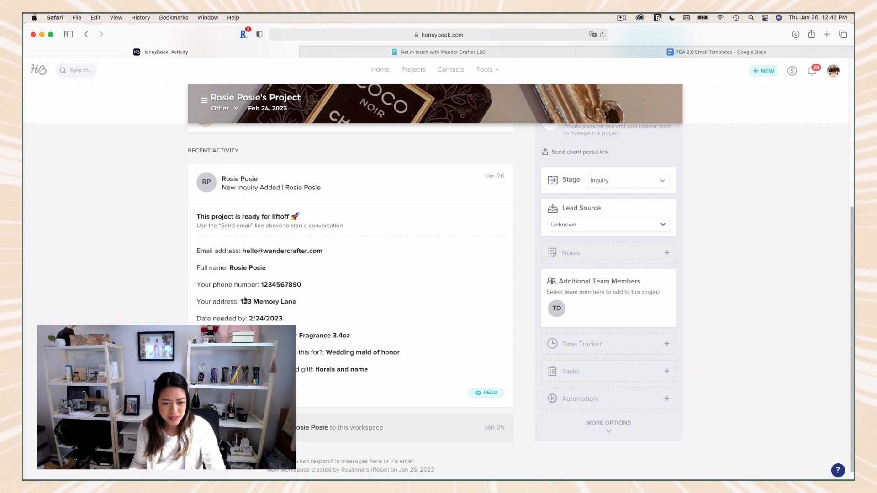
left_click_drag(197, 253, 372, 373)
left_click(382, 377)
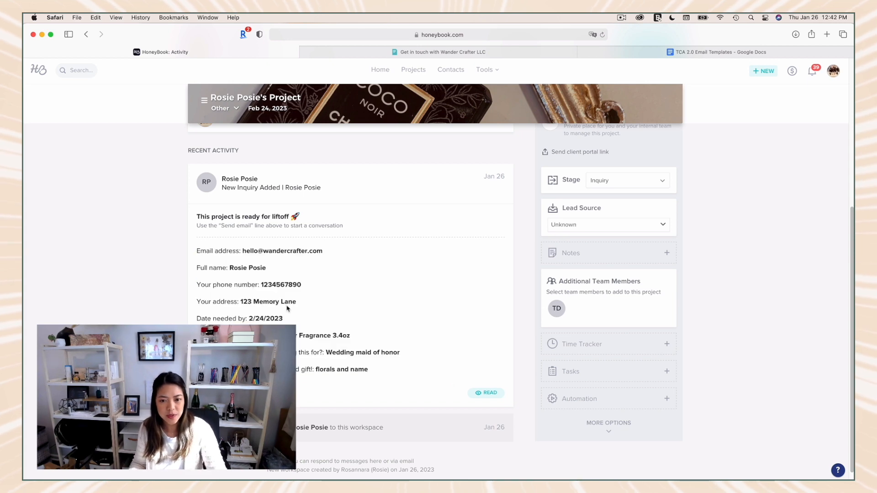
scroll(288, 308, "up", 3)
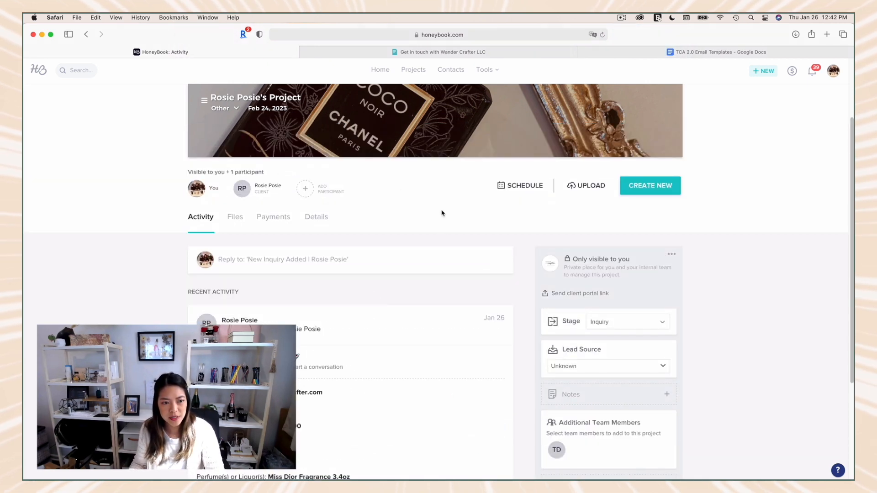
scroll(454, 254, "down", 1)
scroll(415, 224, "up", 2)
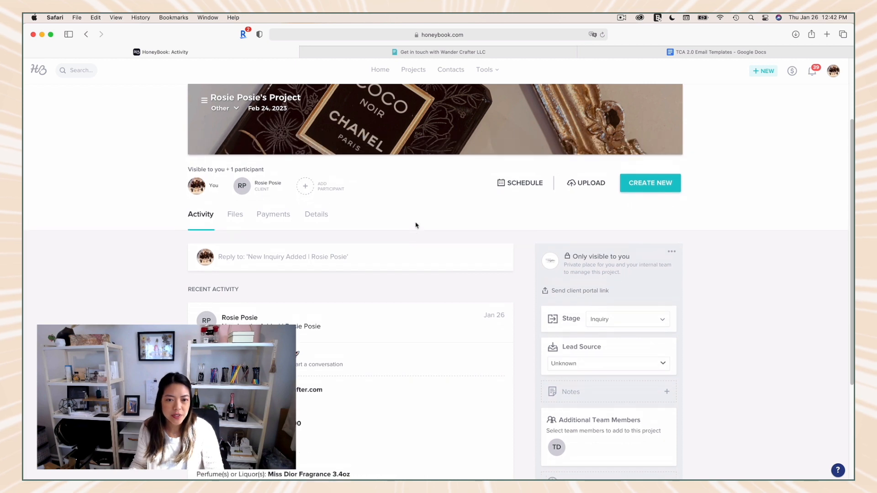
Step: Highlight the perfume description in the project's header banner and clear the selection
scroll(196, 98, "up", 3)
scroll(196, 97, "up", 1)
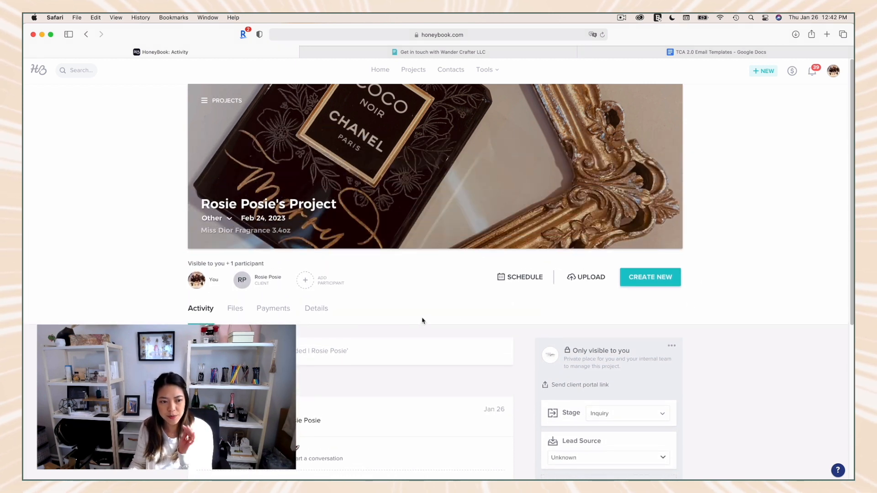
mouse_move(285, 218)
left_mouse_down()
mouse_move(242, 218)
mouse_move(292, 232)
left_mouse_up()
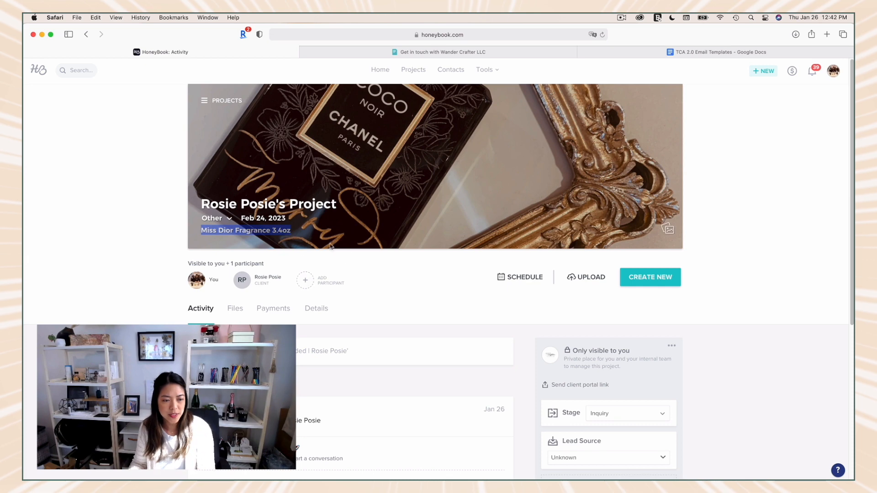
left_click(414, 276)
Step: Open the project's banner image editor, view its upload and library options, and close it without choosing an image
scroll(438, 270, "down", 3)
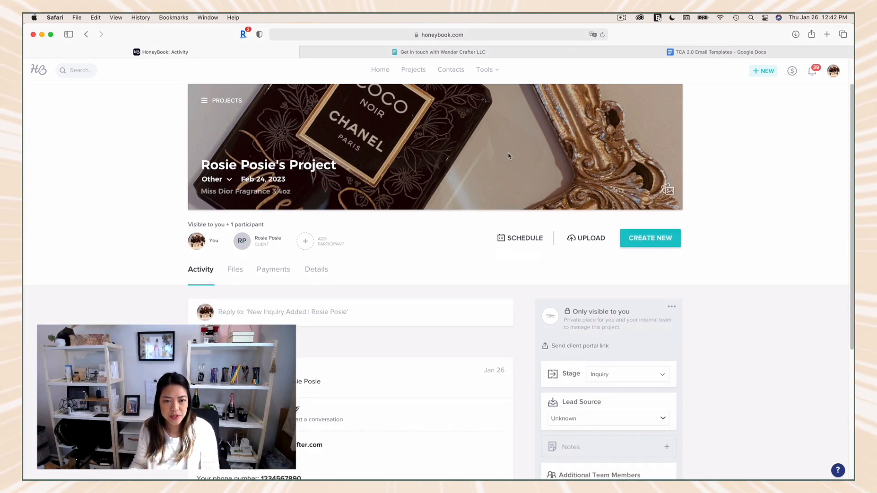
left_click(668, 190)
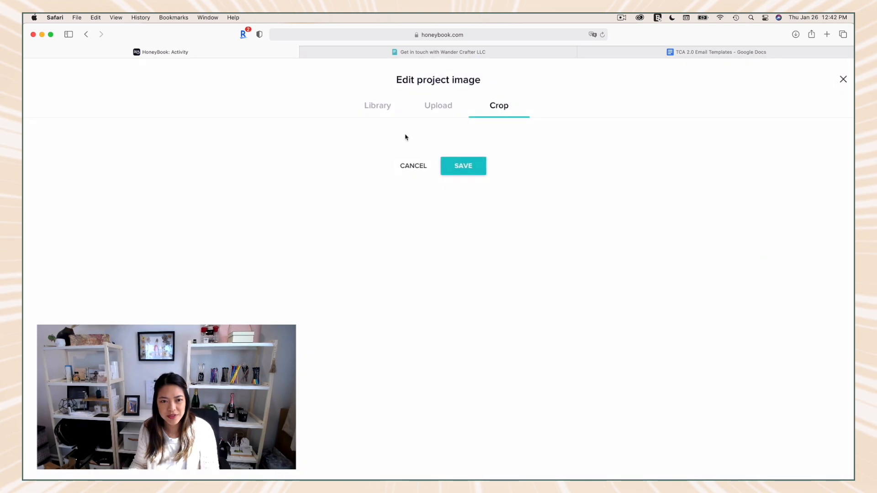
left_click(437, 107)
left_click(385, 107)
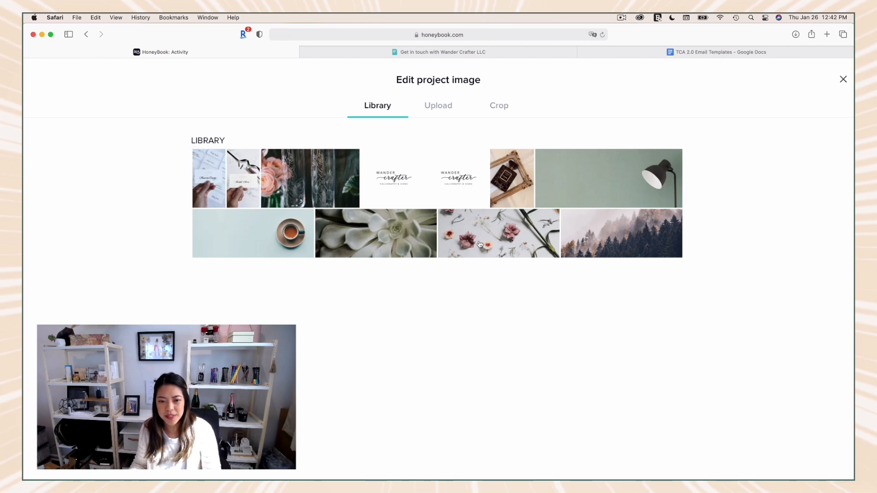
left_click(843, 80)
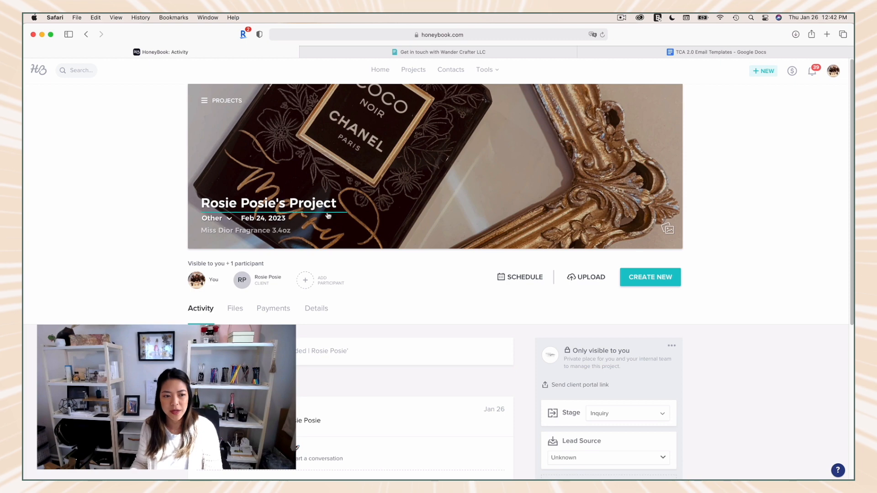
Step: View the project's participants and its Files section, and return to the Activity feed with the client's inquiry
scroll(411, 227, "down", 1)
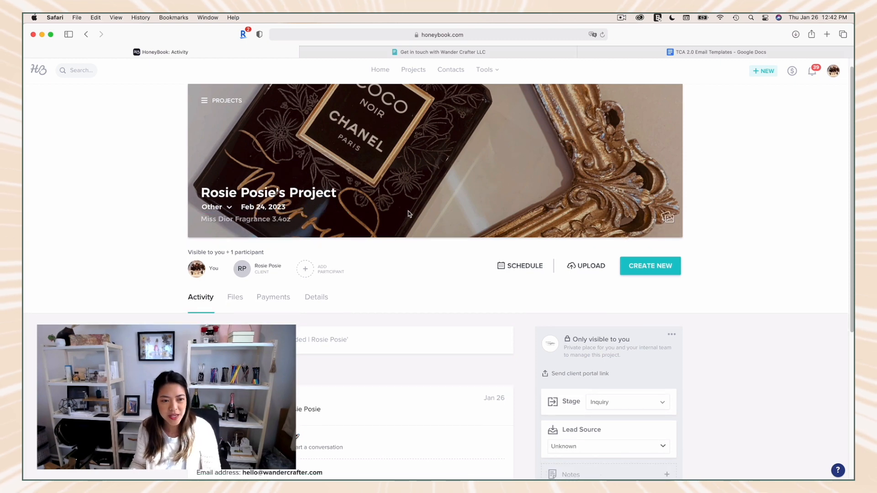
scroll(502, 238, "down", 3)
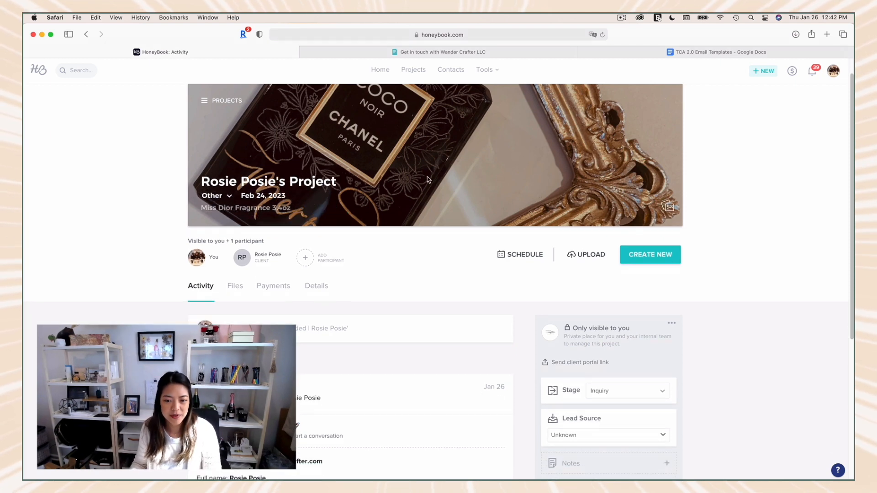
scroll(493, 236, "down", 3)
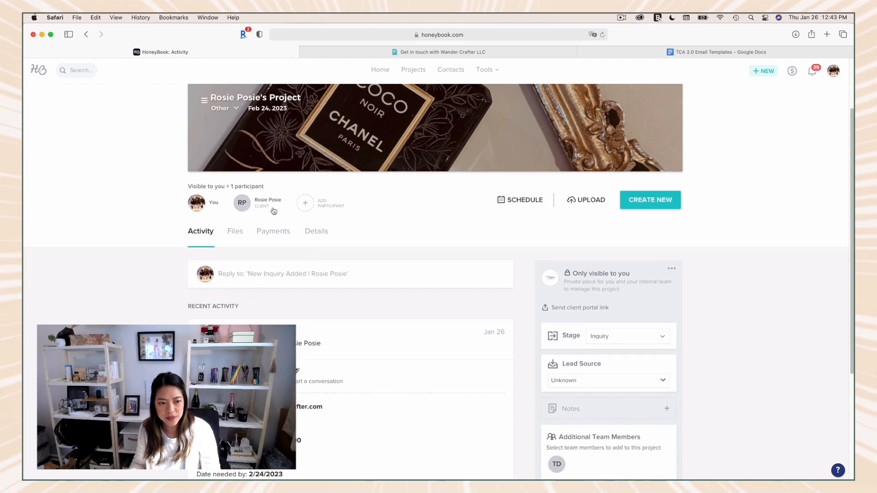
scroll(258, 206, "down", 1)
left_click(238, 212)
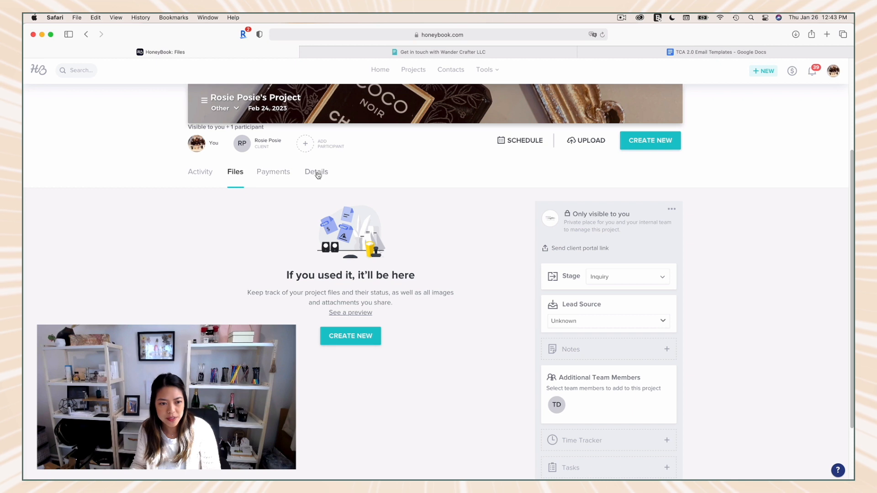
left_click(202, 172)
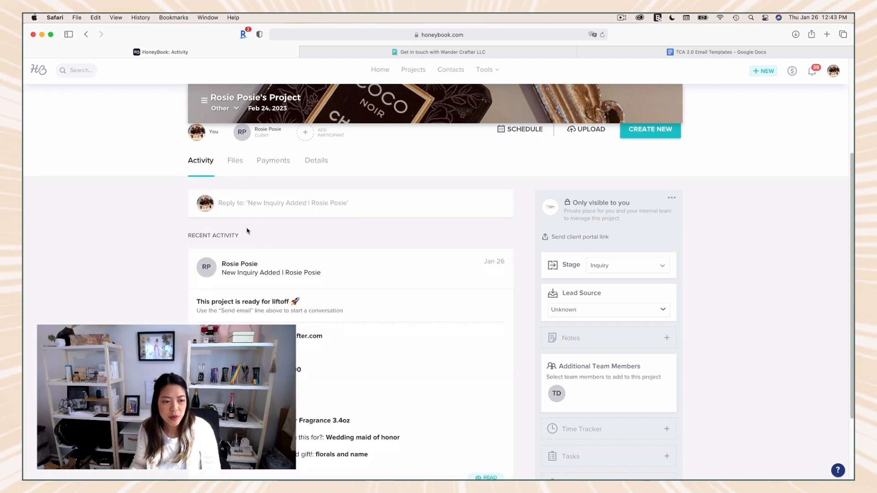
scroll(247, 228, "down", 2)
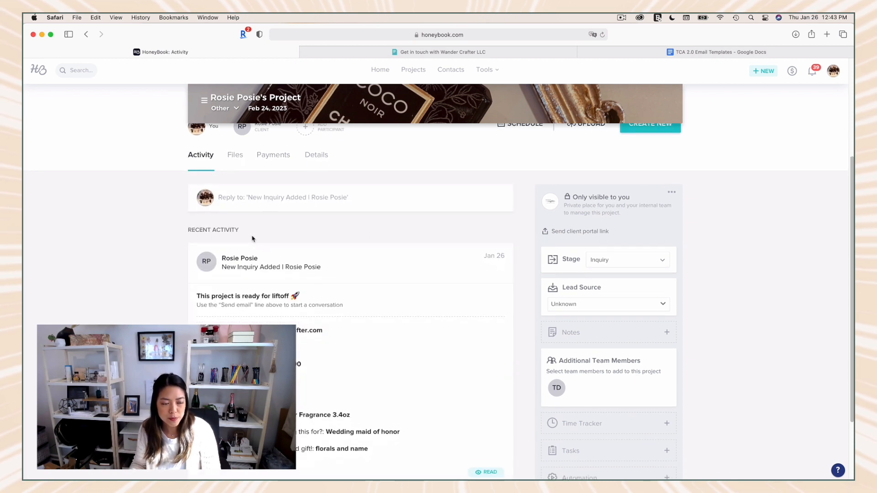
Step: Open a reply to the client's new inquiry, enter trial text in the message body, and clear it
left_click(253, 186)
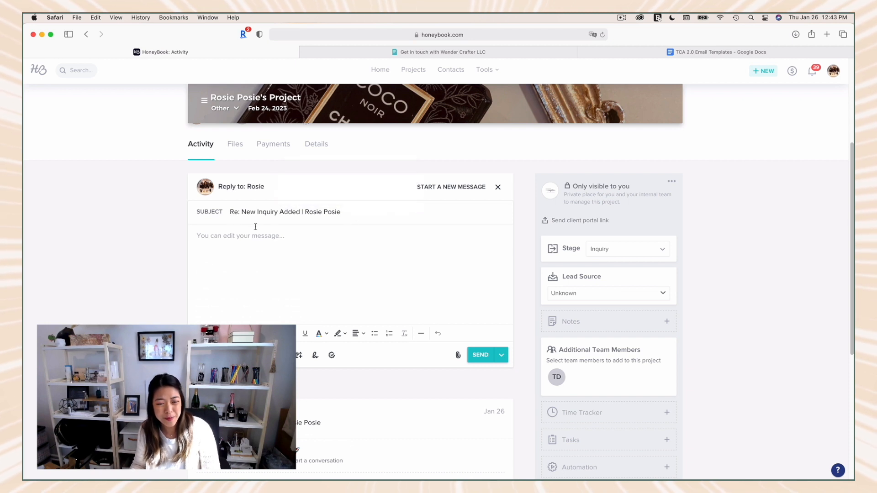
left_click(323, 248)
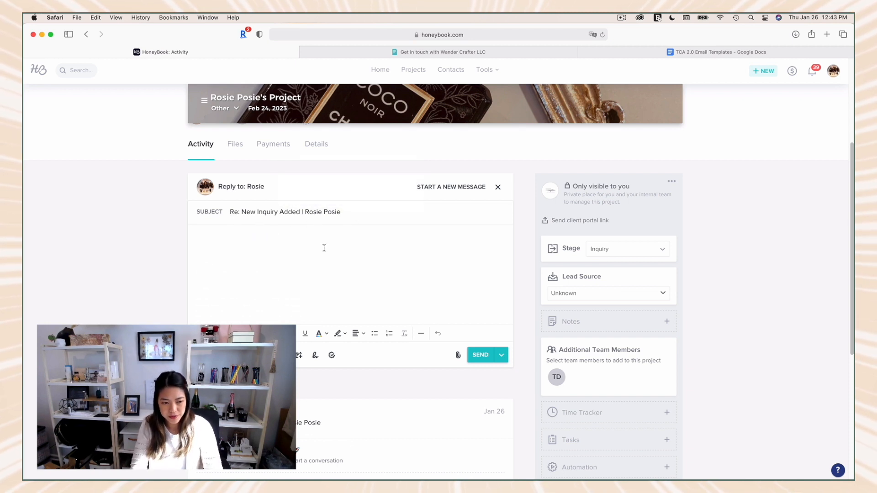
type("dkflkjgkfbj")
key("super+BackSpace")
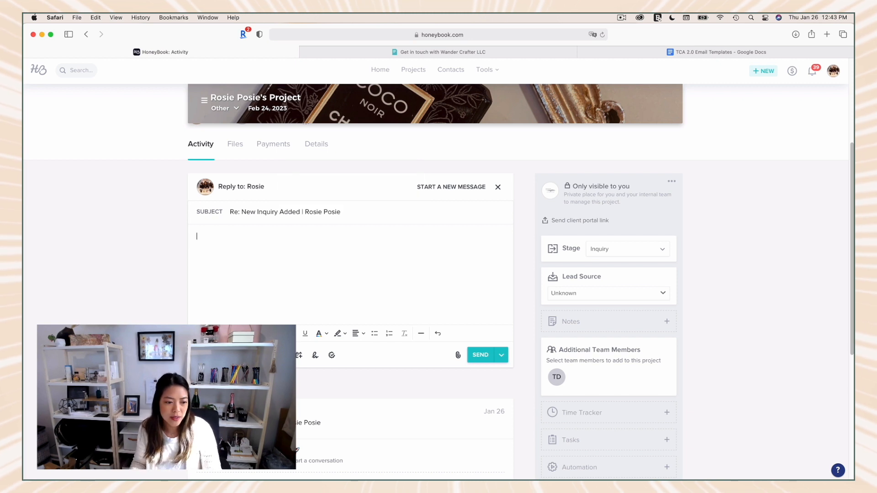
Step: Browse the saved email templates and apply the Live Event Invoice template to the message
left_click(219, 355)
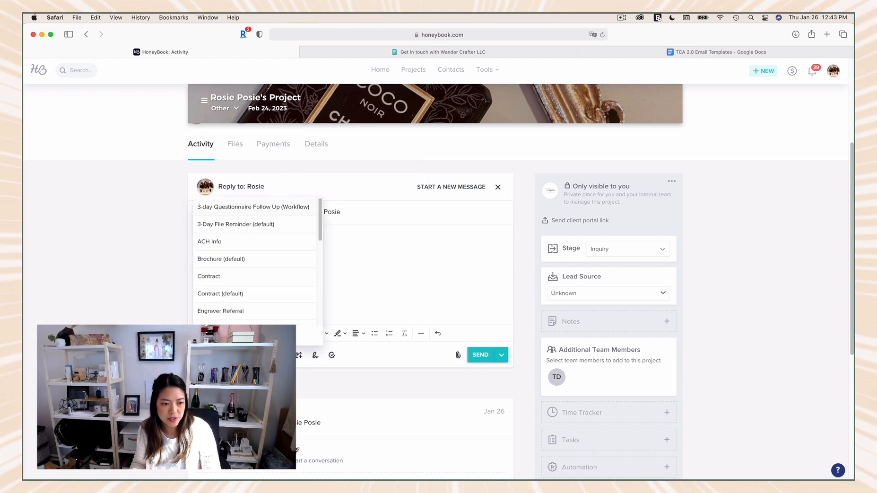
scroll(247, 252, "down", 2)
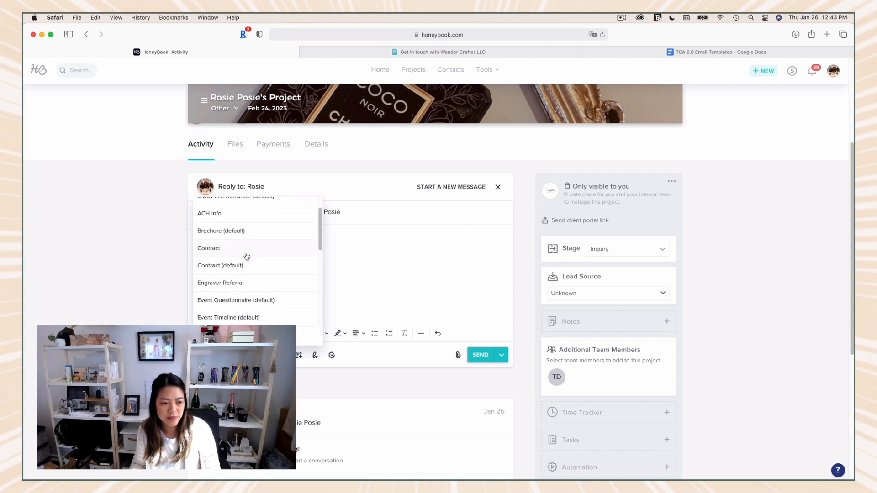
scroll(229, 294, "down", 1)
scroll(229, 293, "up", 3)
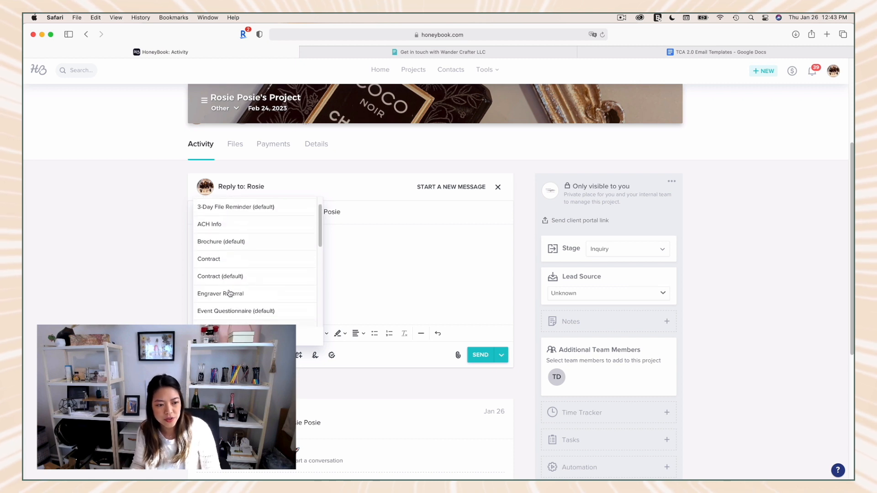
scroll(248, 251, "down", 2)
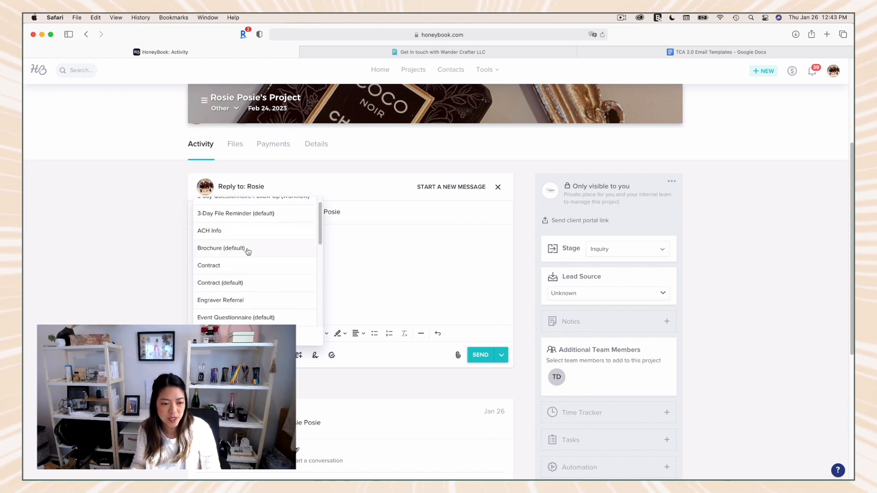
scroll(248, 252, "down", 4)
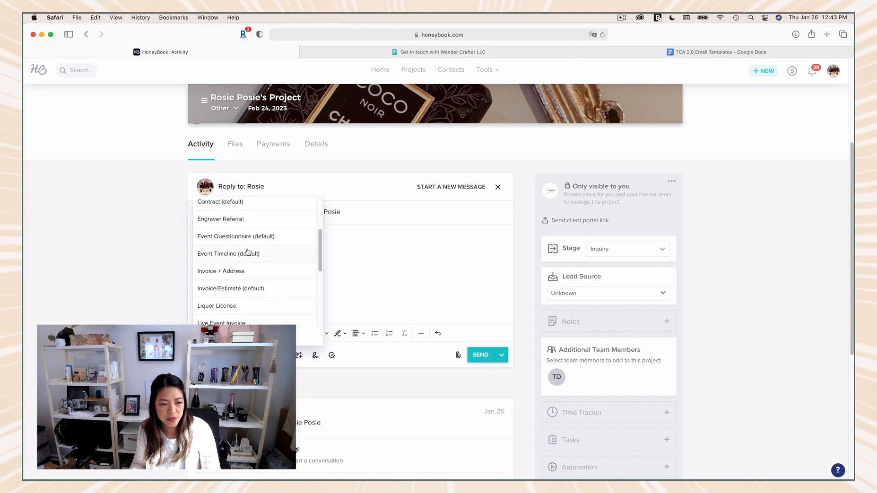
left_click(237, 318)
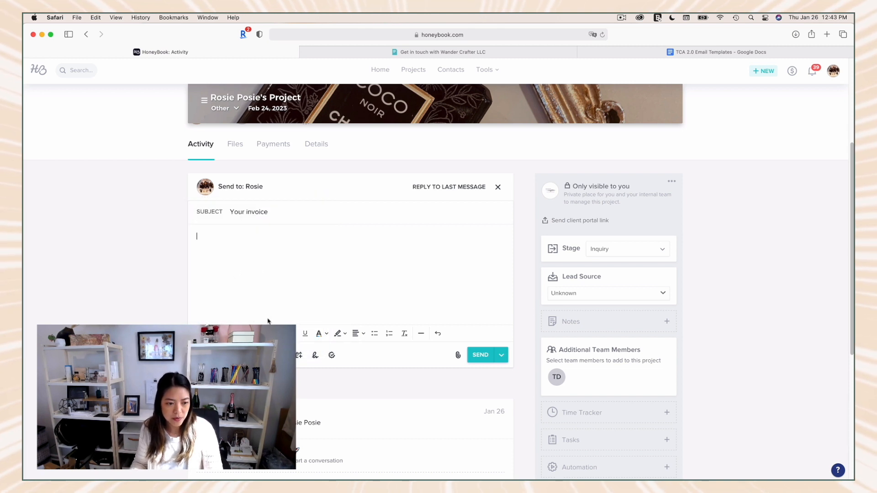
Step: Start the message body with the greeting "Hello" followed by the client first name smart field, and begin a new paragraph
left_click(261, 274)
type("Hello")
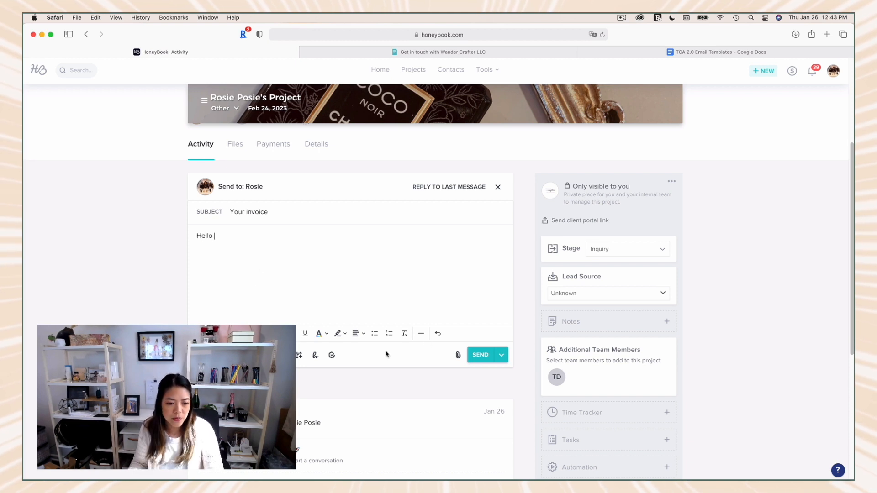
left_click(282, 334)
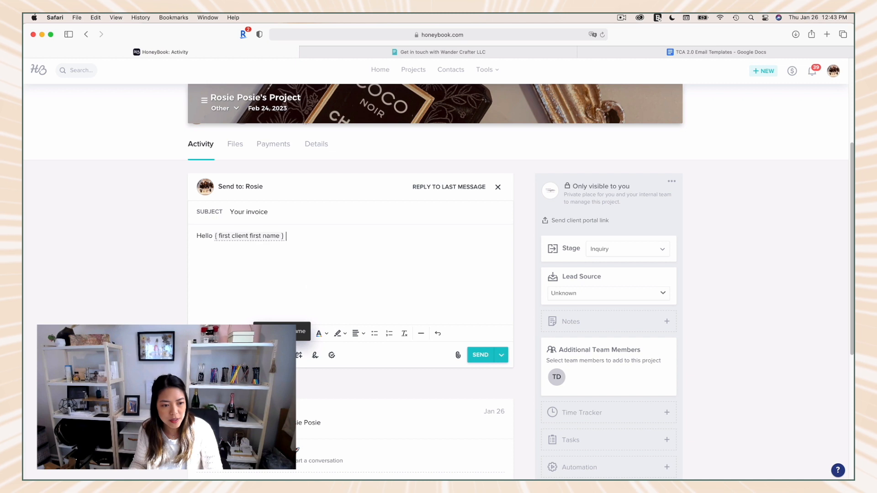
key("Return")
key("Return")
Step: Write "Thank you for your inquiry. I am available to take on your project for your wedding in February." below the greeting
type("Thank you ")
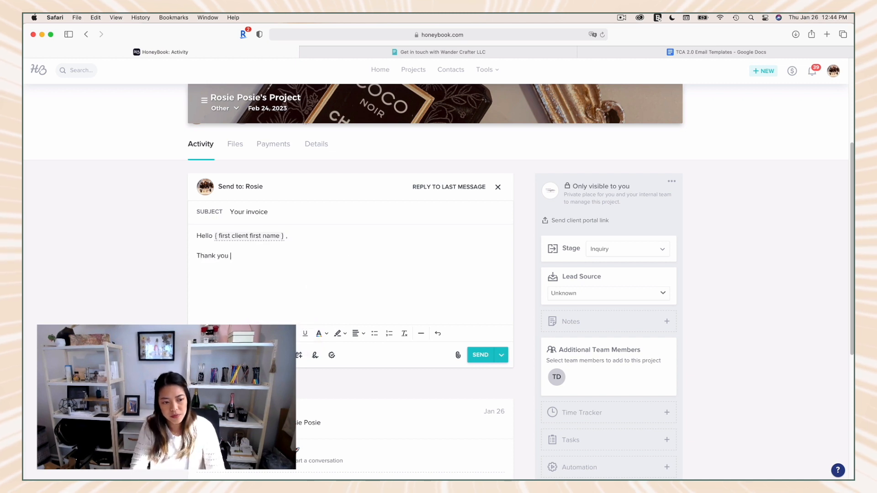
type("for your inquiry. I am ")
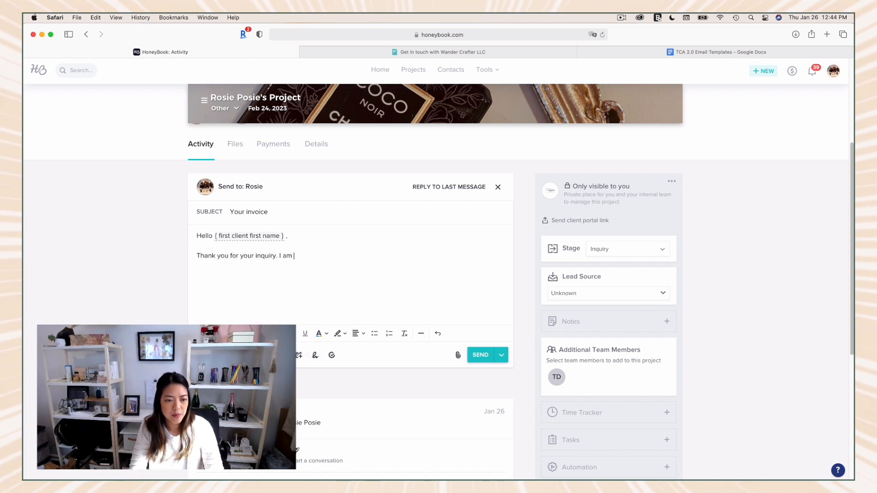
type("available to take")
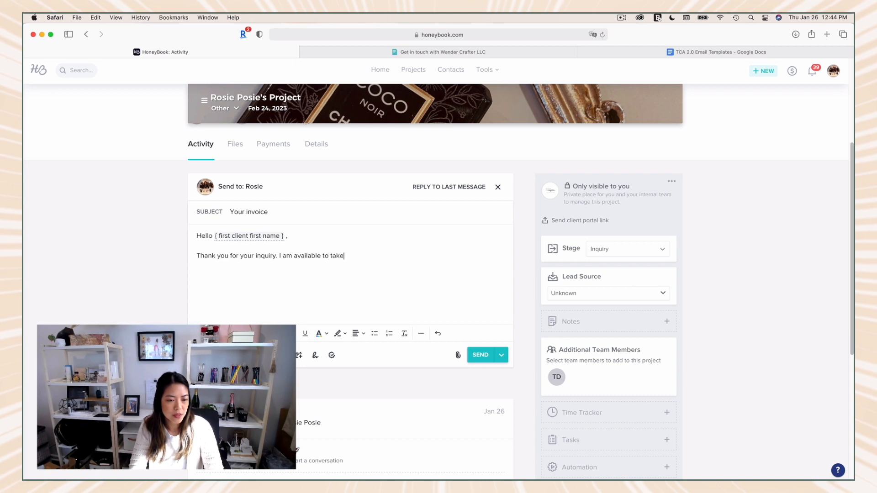
type(" on your proje")
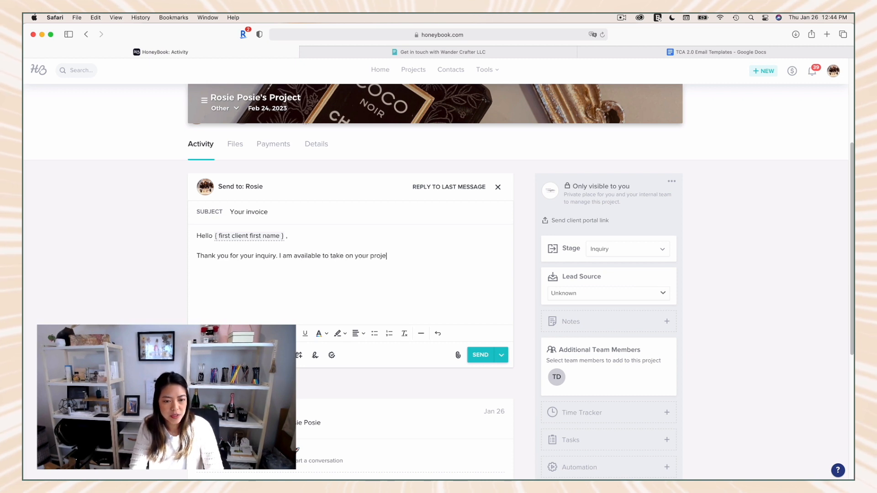
type("ct for your weddi")
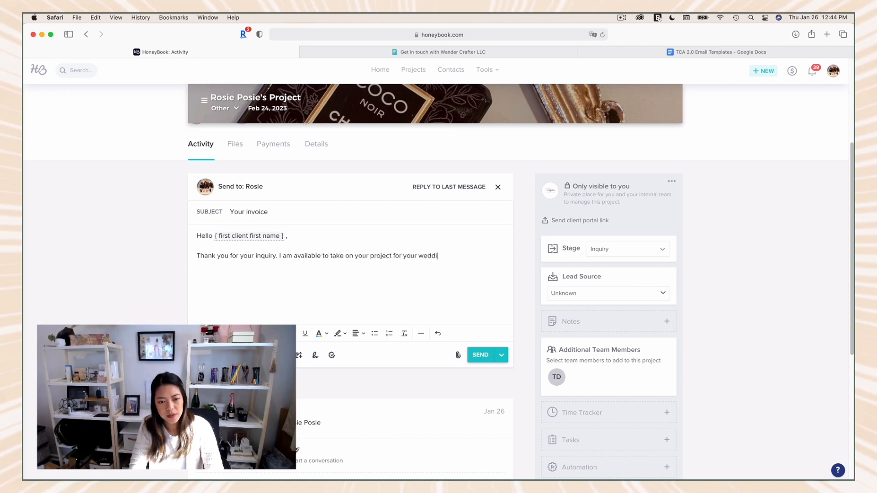
type("ng in February.")
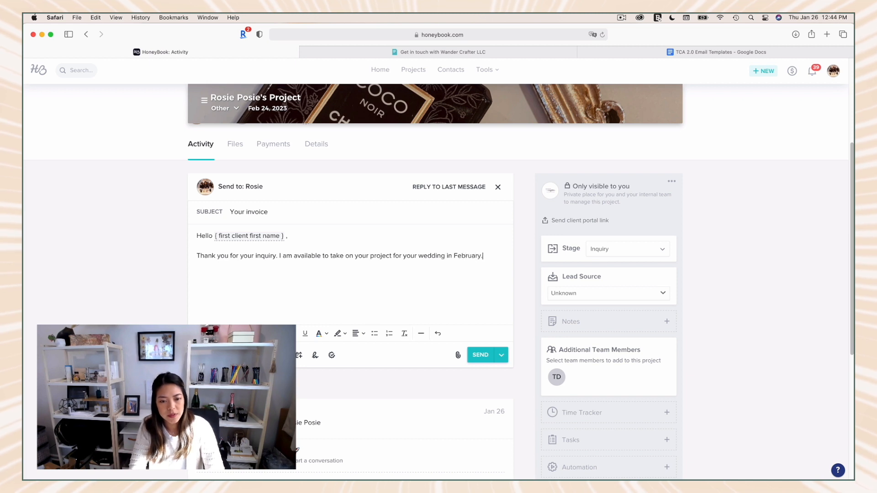
type(" Here are the instruc")
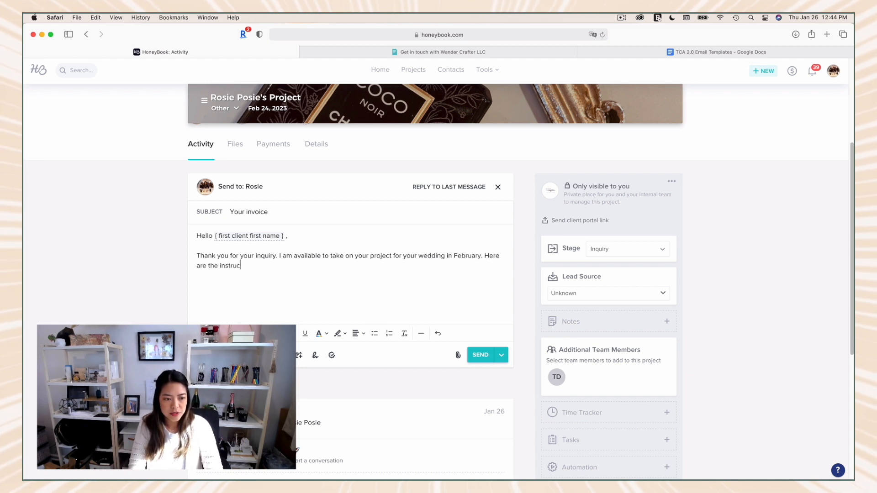
type("tions to move fofr")
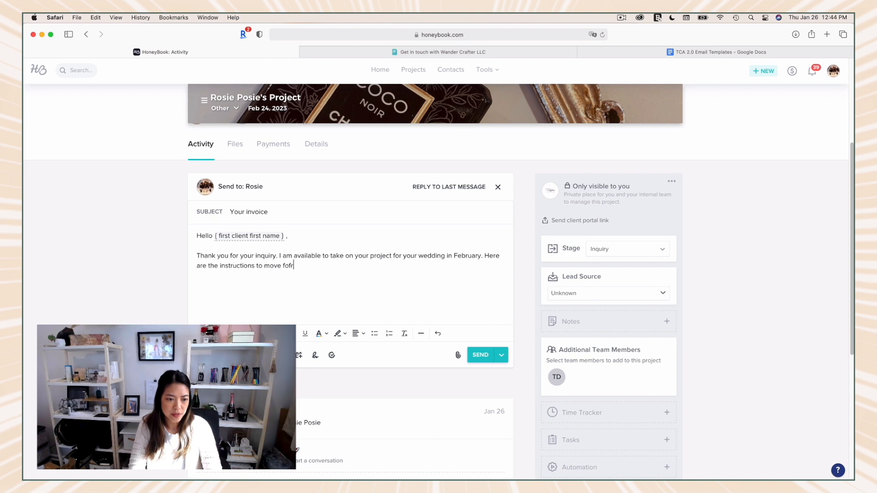
type("w")
type("ward.")
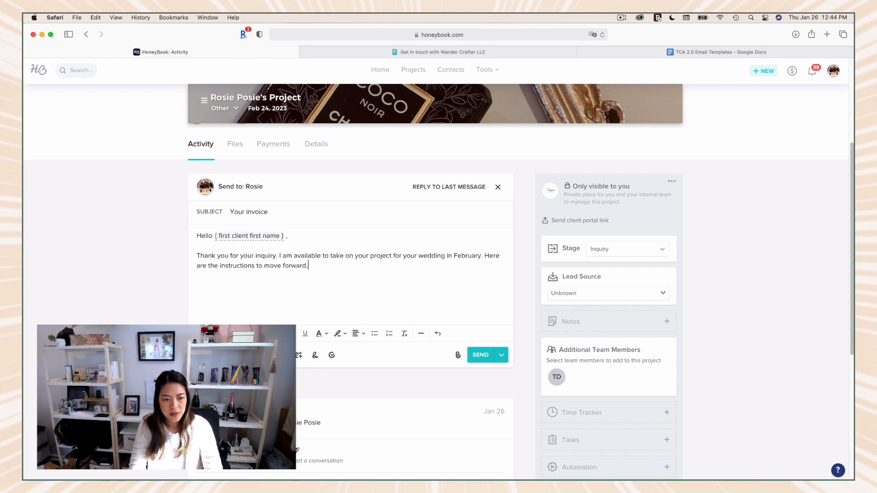
type(" My rate is")
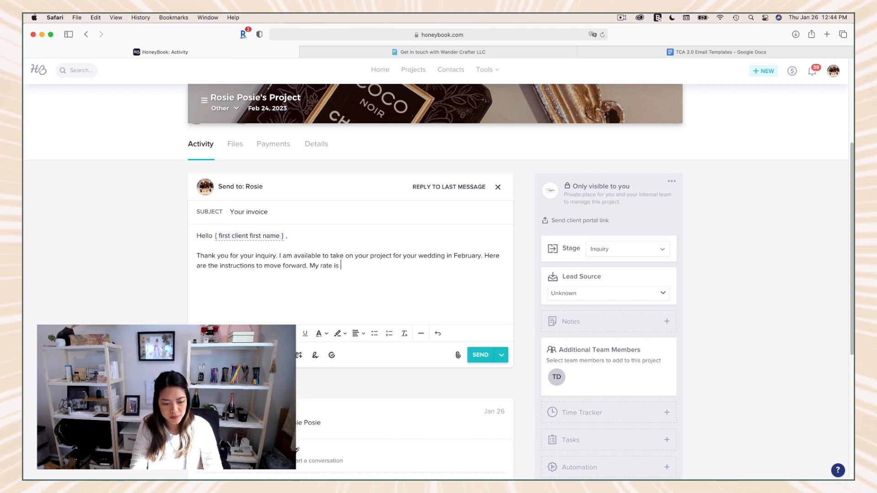
type(" $50/")
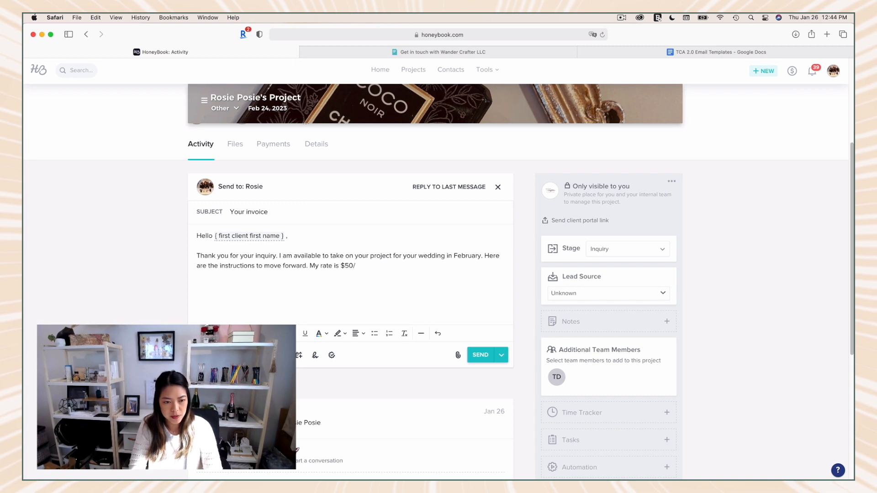
type("bottle with a")
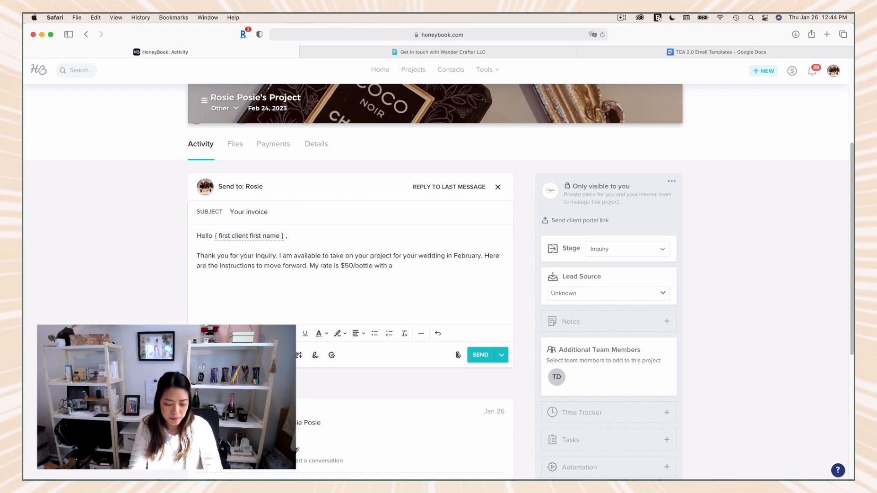
type(" $100 minimum.")
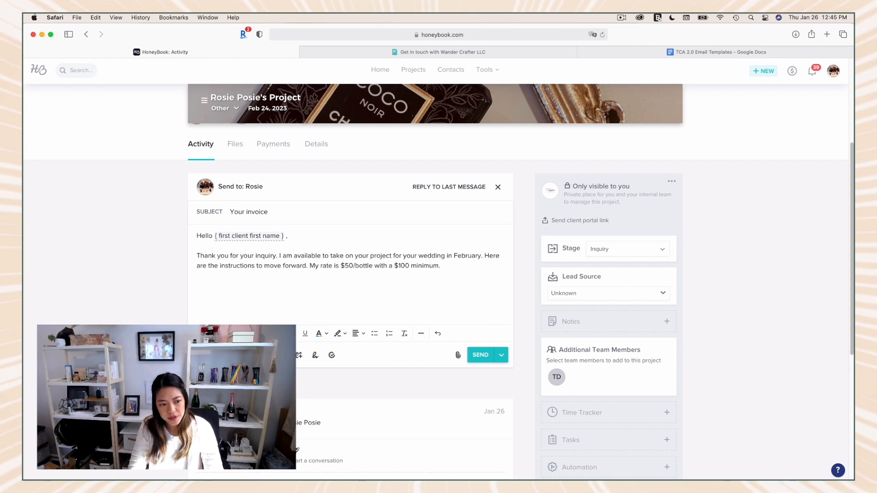
Step: Add a new paragraph reading "If you'd like to move forward, I will send you a contract and invoice to complete."
type("f you'd lik")
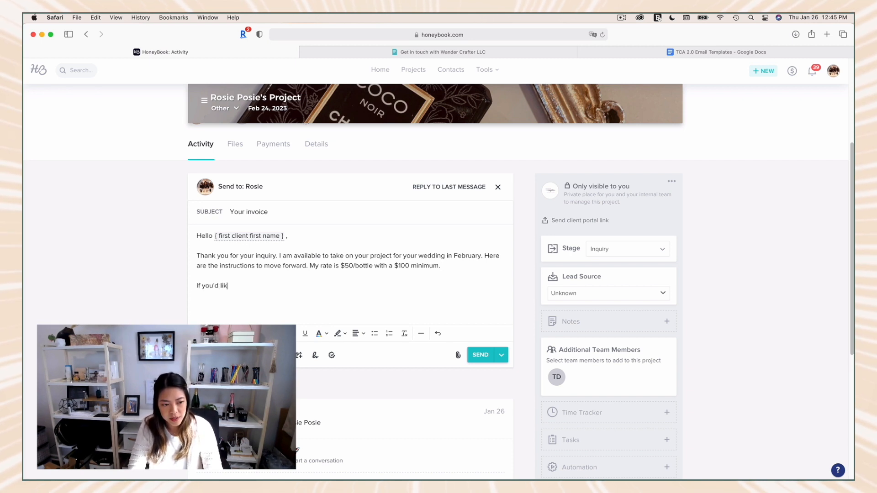
type("e to move forwar")
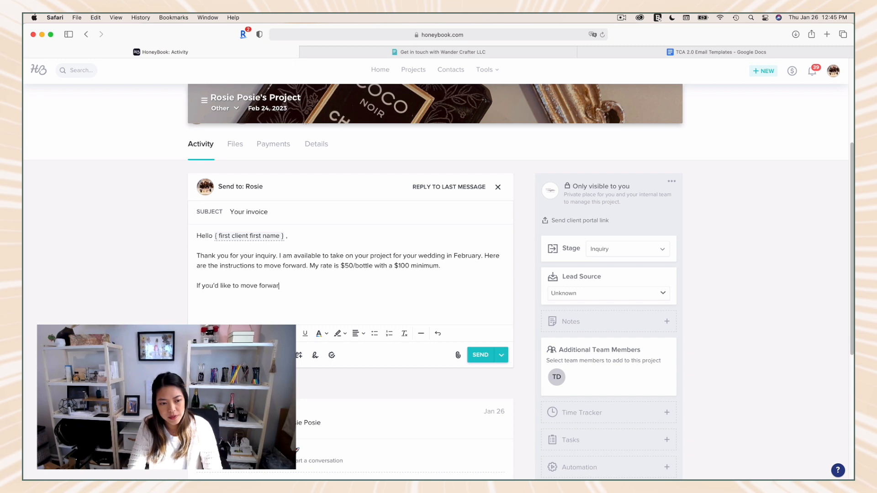
type("d, I will send you a con")
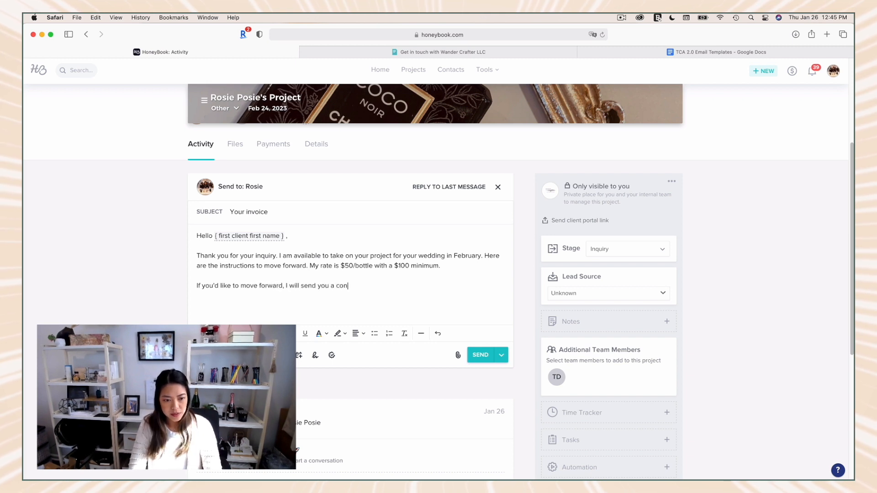
type("tract and invoice ")
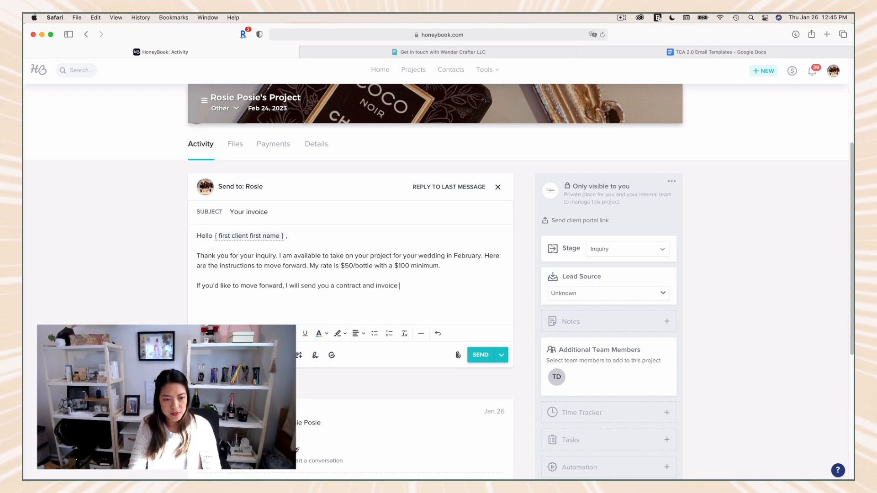
type("to complete.")
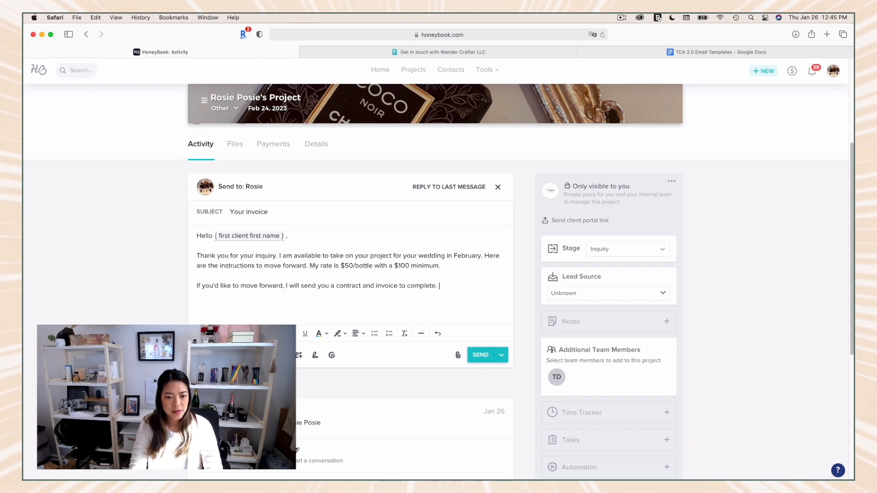
Step: Close the message with "Sincerely," and insert the saved email signature below it
key("Return")
type("Sincerely,")
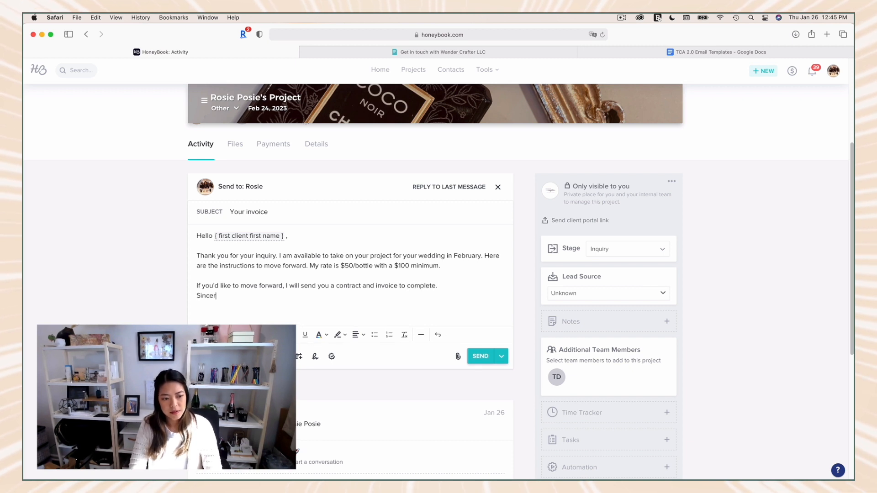
key("Return")
type("R")
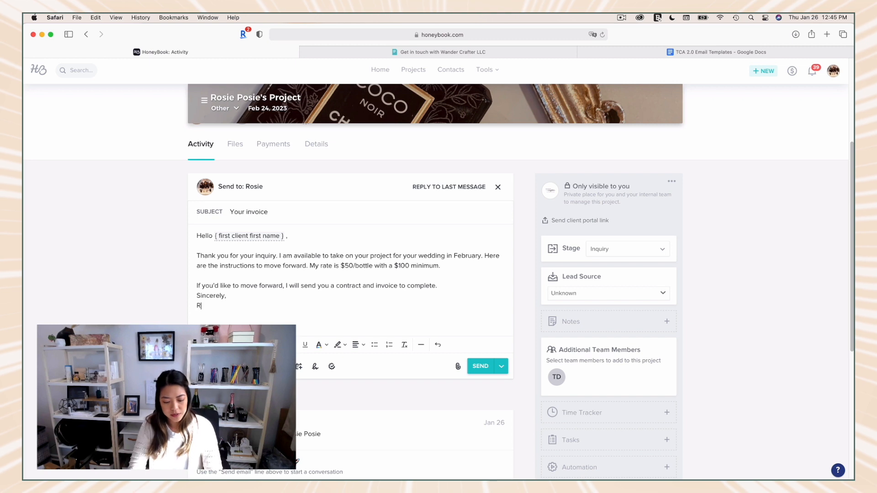
type("osie")
key("BackSpace")
key("BackSpace")
key("BackSpace")
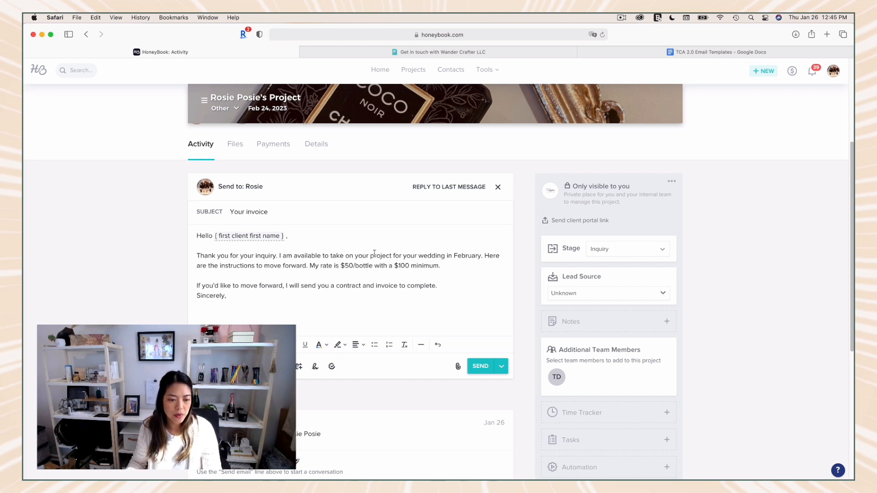
left_click(315, 367)
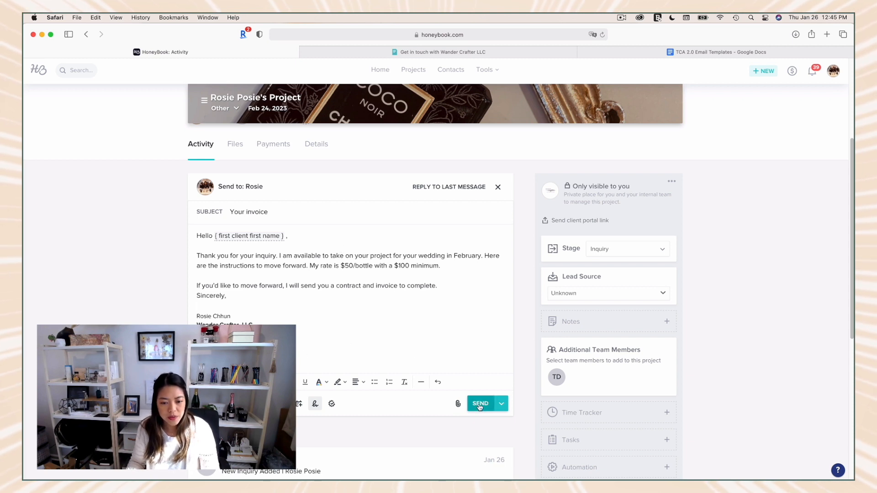
Step: Save the composed reply as an email template named "Inbound Lead Response" and close the message without sending it
left_click(223, 404)
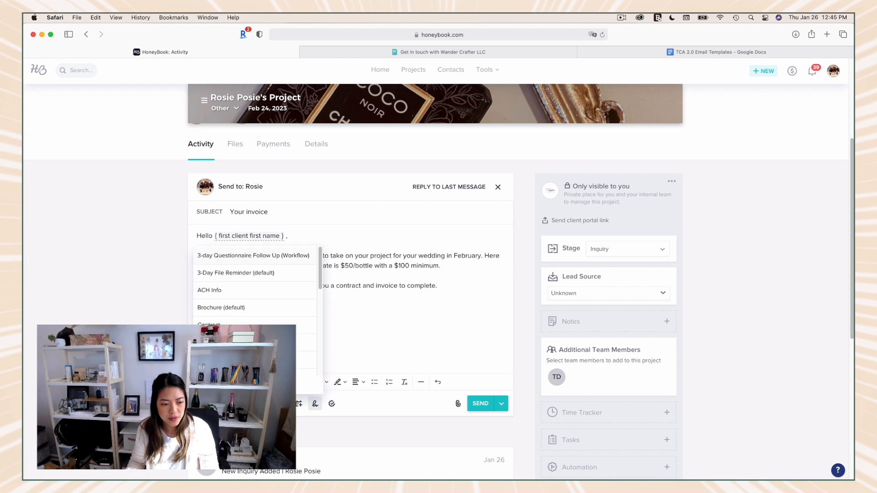
left_click(255, 385)
type("I")
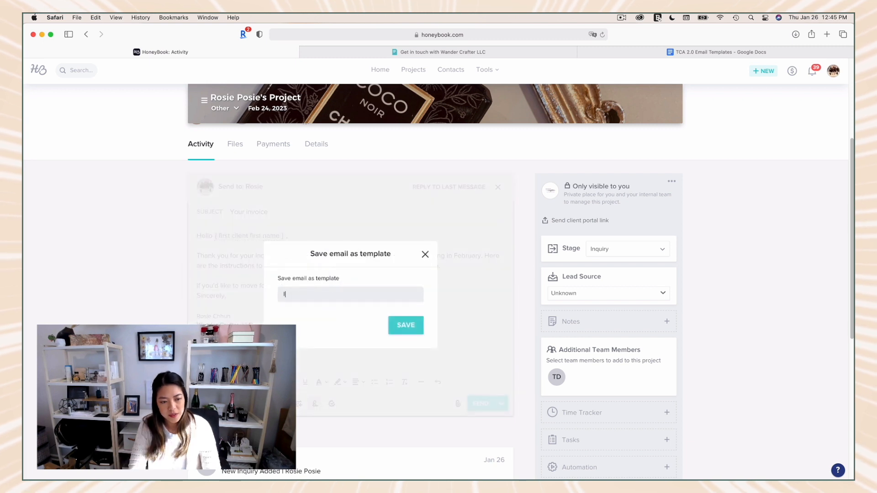
type("nbound Lead Response")
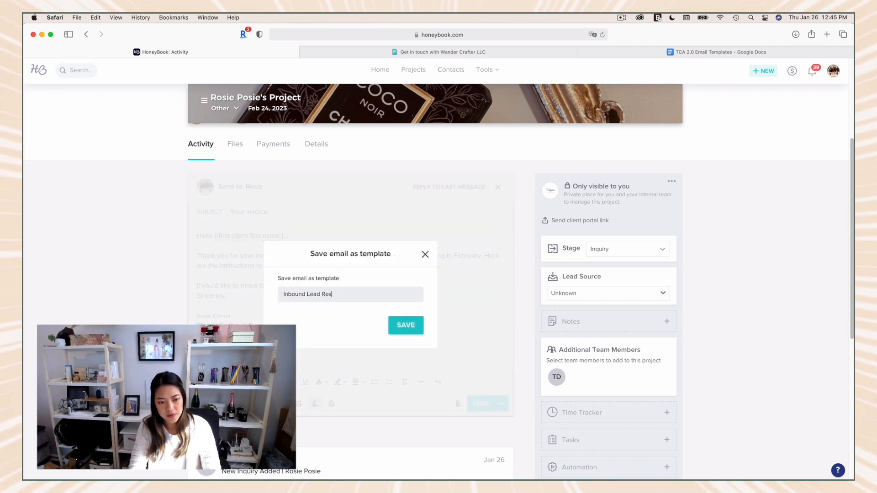
left_click(407, 329)
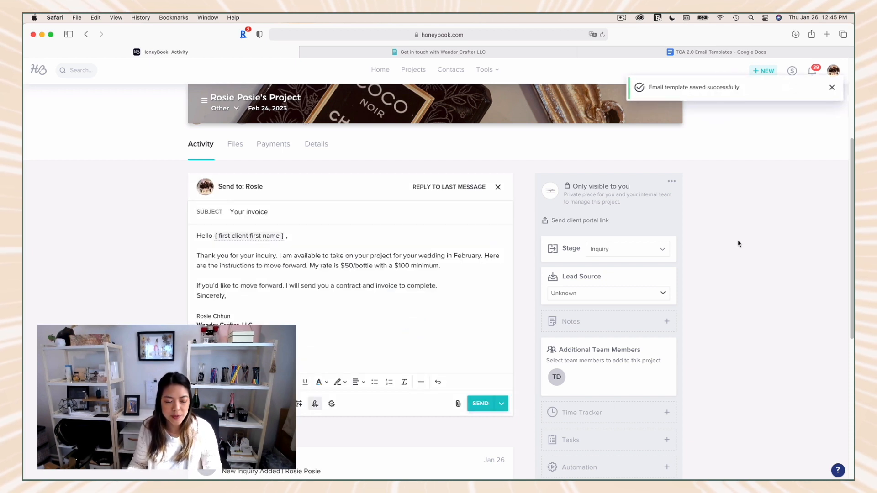
left_click(497, 187)
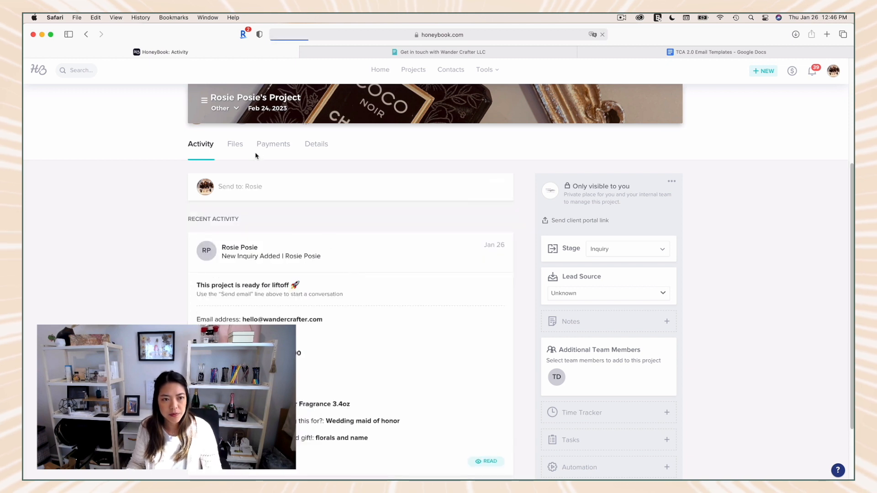
Step: Review the client's inquiry details in the project and change the project stage to Follow Up
scroll(411, 327, "down", 3)
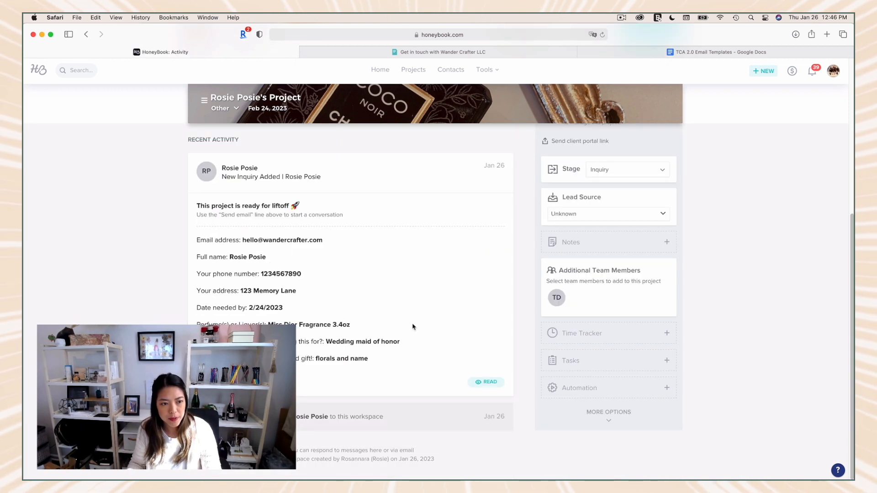
scroll(412, 327, "up", 2)
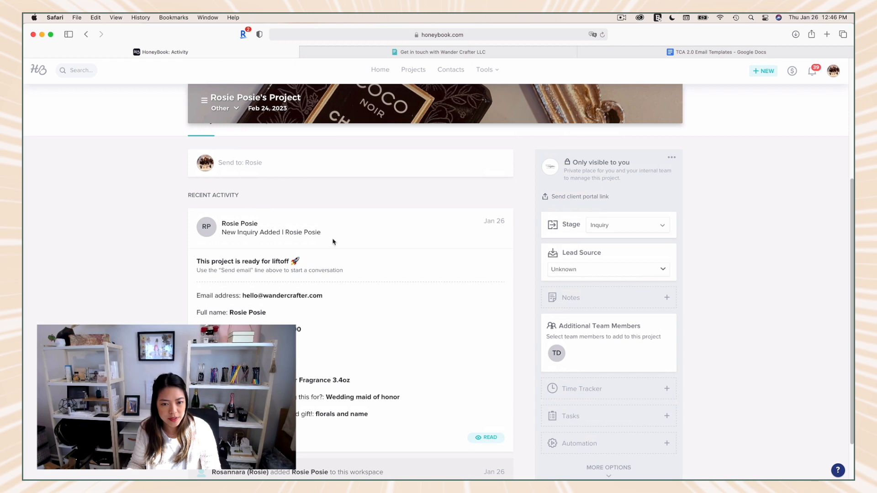
scroll(400, 293, "up", 1)
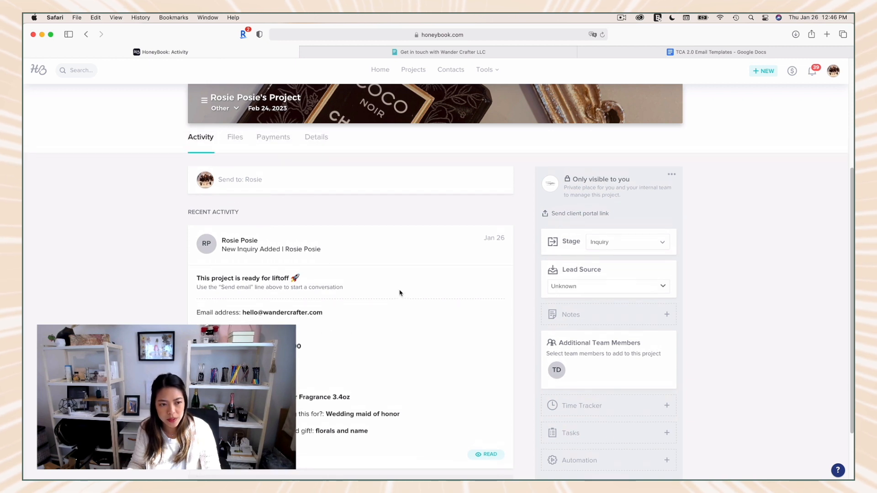
scroll(400, 293, "up", 2)
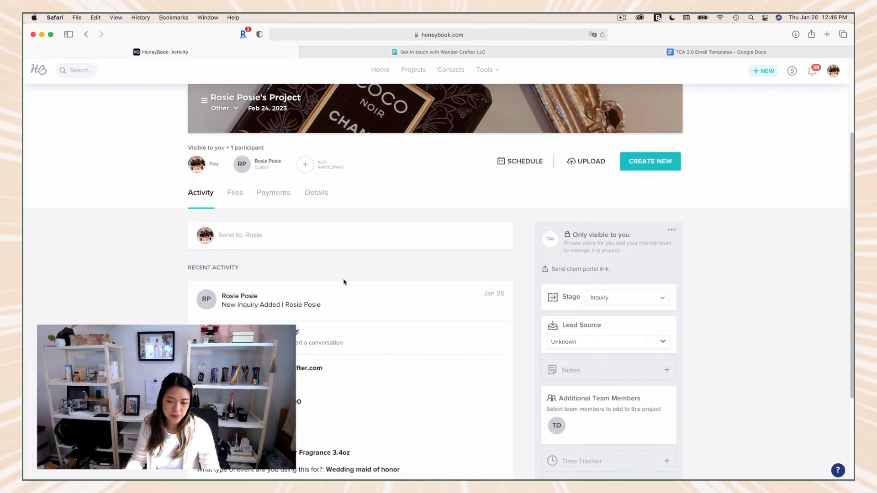
scroll(313, 256, "down", 3)
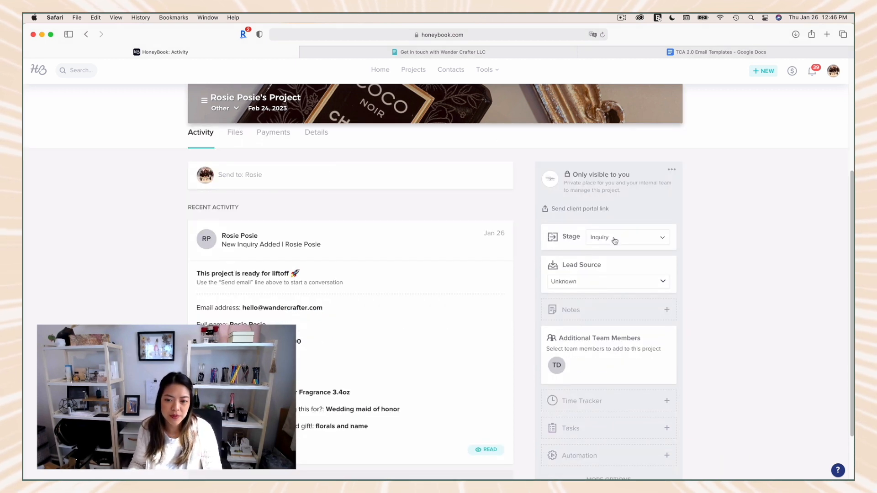
left_click(615, 239)
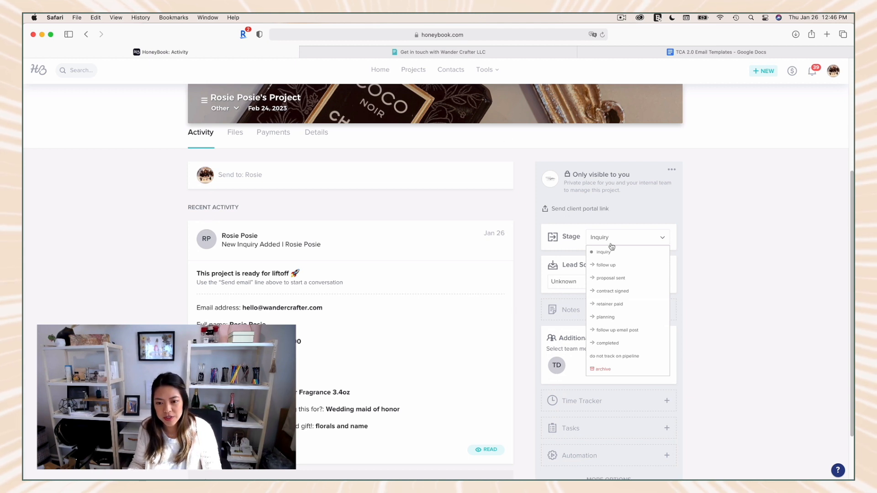
left_click(615, 268)
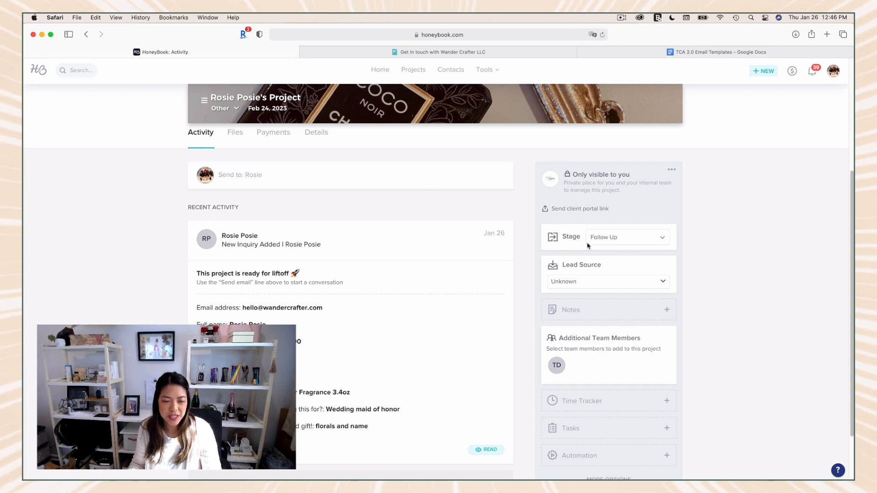
Step: Create a new invoice smart file in the project from the owner's saved invoice template
scroll(370, 288, "up", 1)
scroll(371, 287, "up", 5)
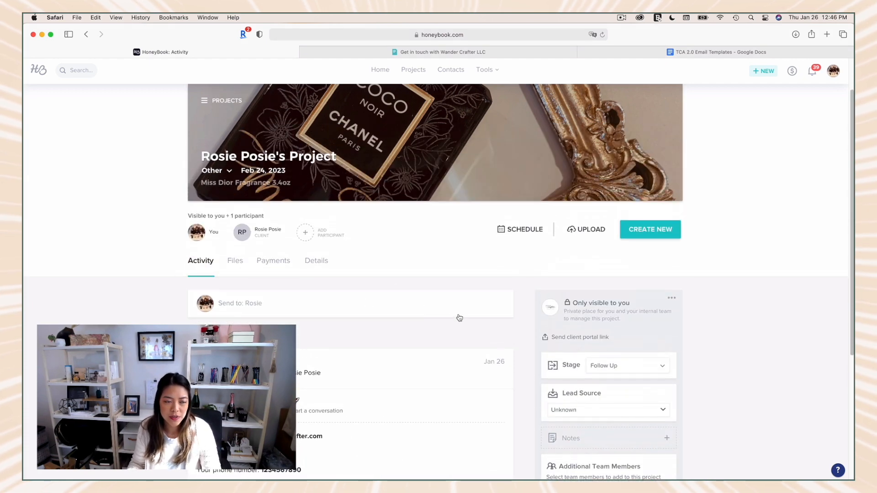
left_click(637, 231)
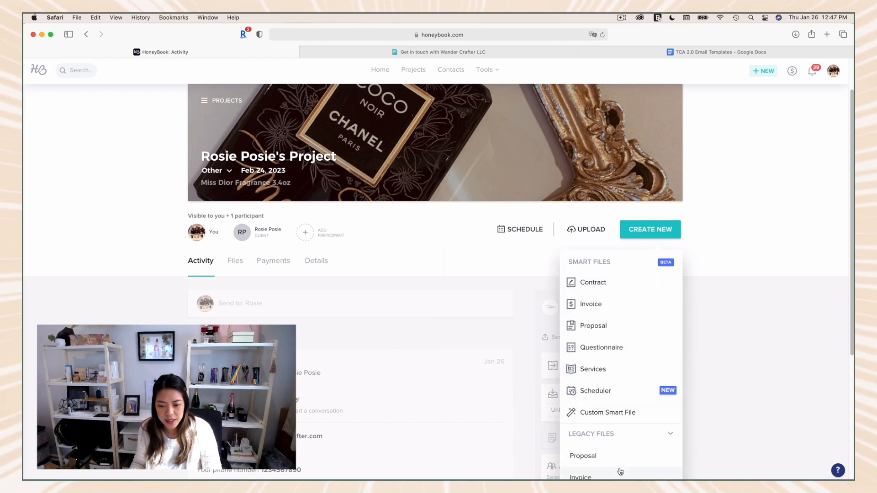
scroll(620, 471, "down", 3)
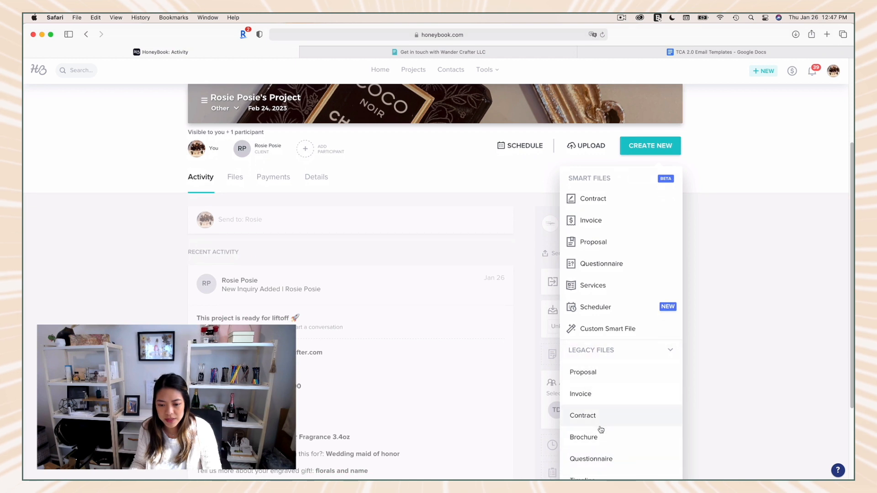
scroll(601, 432, "down", 1)
scroll(601, 431, "up", 2)
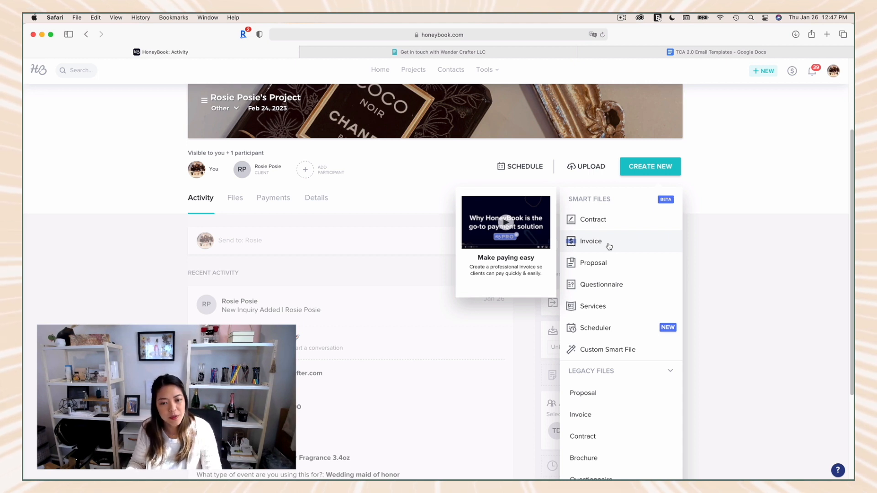
left_click(590, 241)
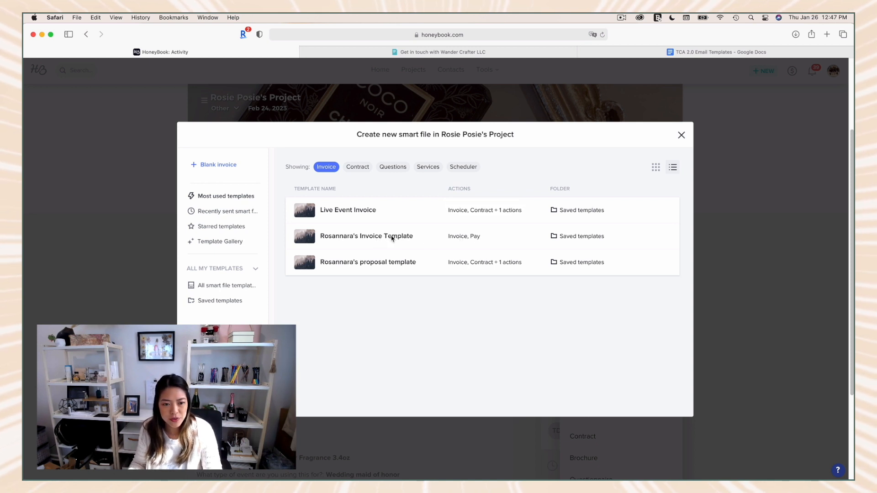
left_click(370, 232)
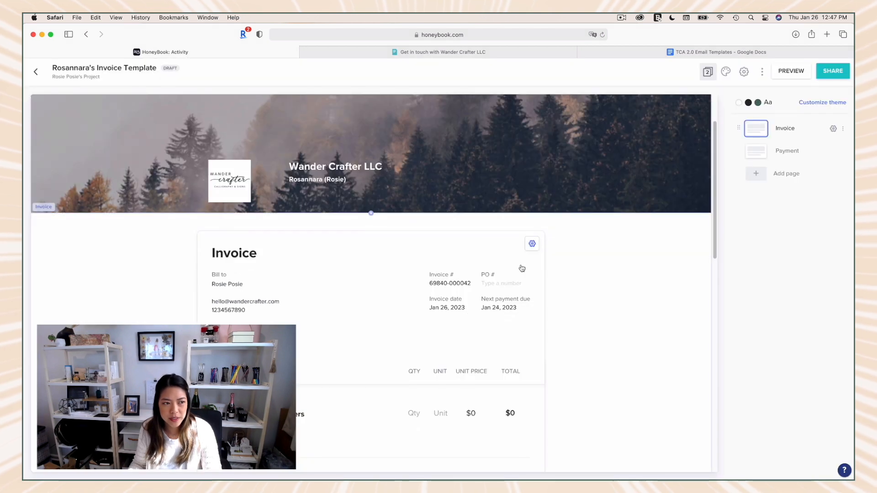
Step: Examine the invoice's header, billing details, dates, service items and totals
scroll(522, 269, "down", 1)
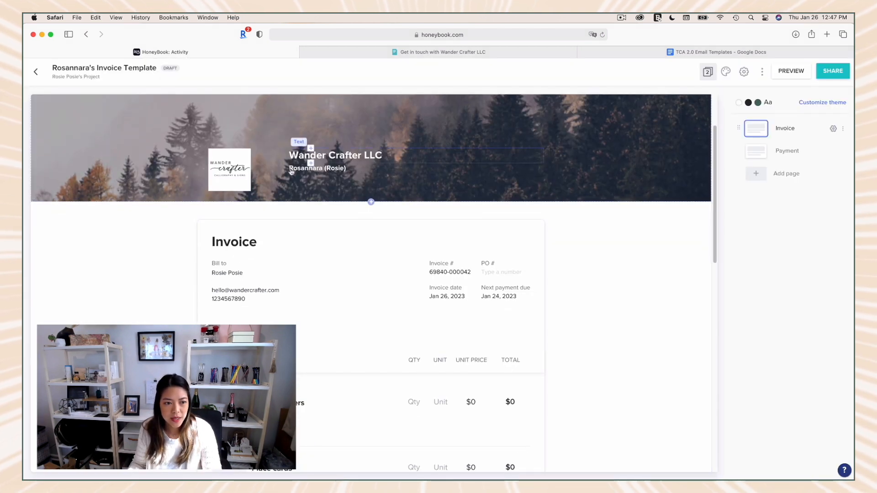
scroll(606, 167, "down", 3)
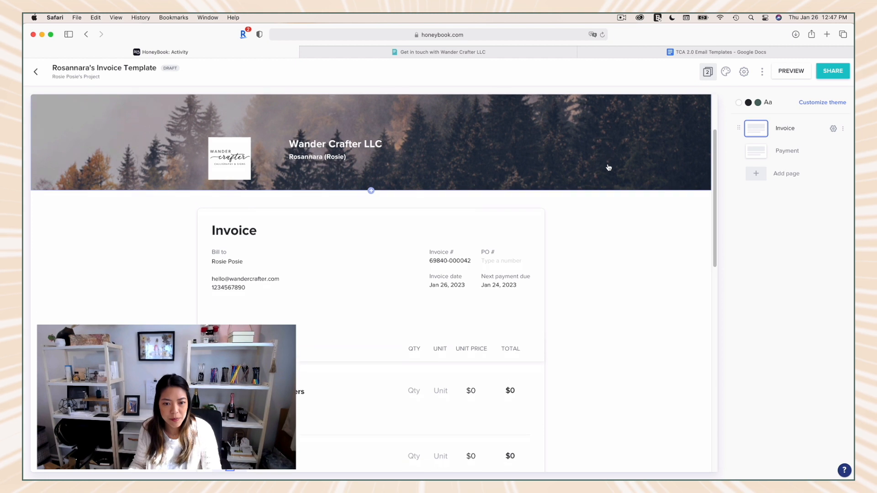
scroll(457, 219, "down", 1)
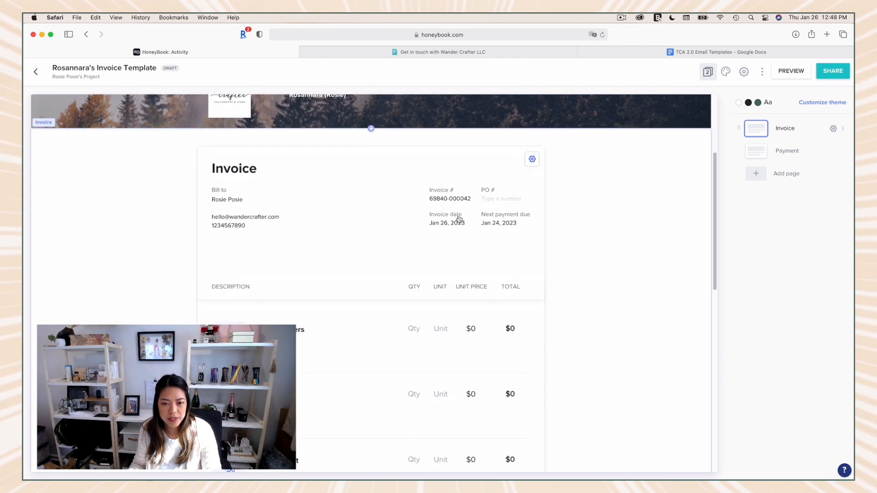
scroll(511, 232, "down", 3)
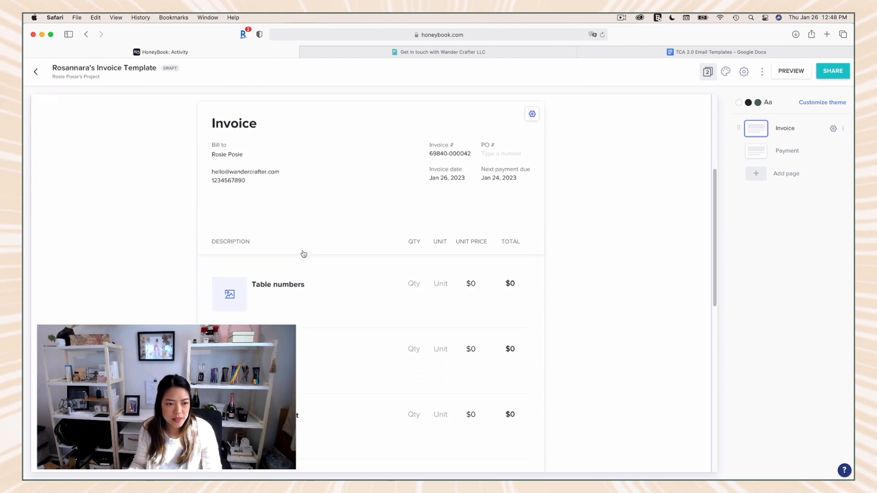
scroll(294, 244, "down", 4)
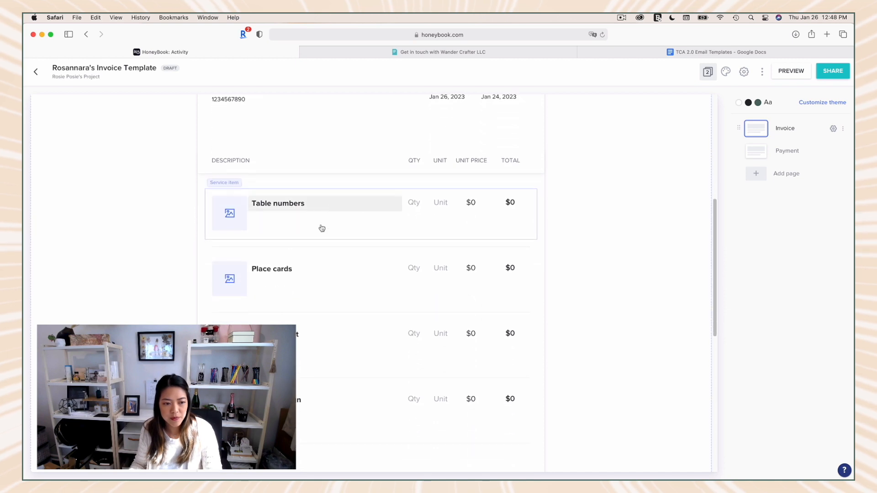
scroll(320, 334, "down", 2)
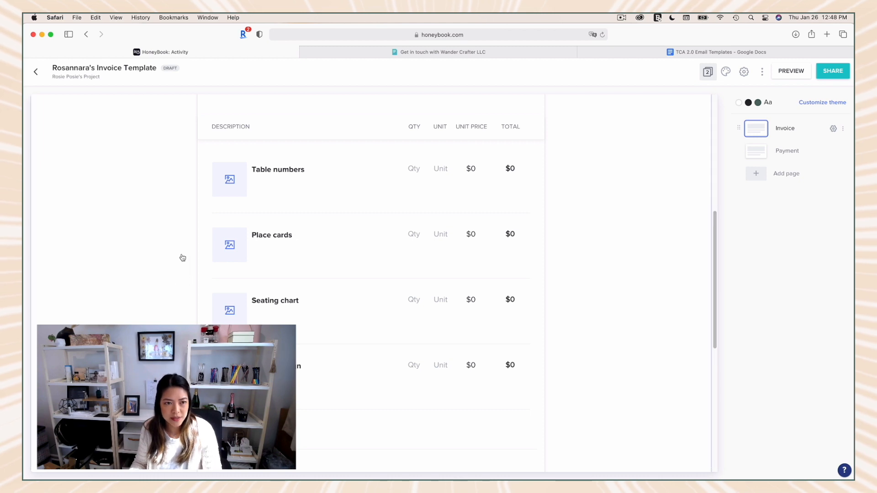
scroll(167, 174, "down", 5)
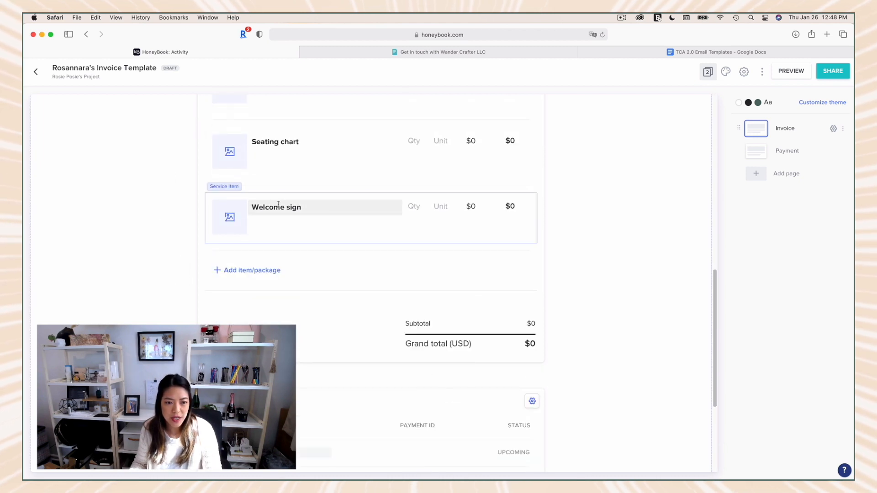
Step: Delete the Place cards, Seating chart and Welcome sign service items from the invoice
scroll(325, 207, "up", 5)
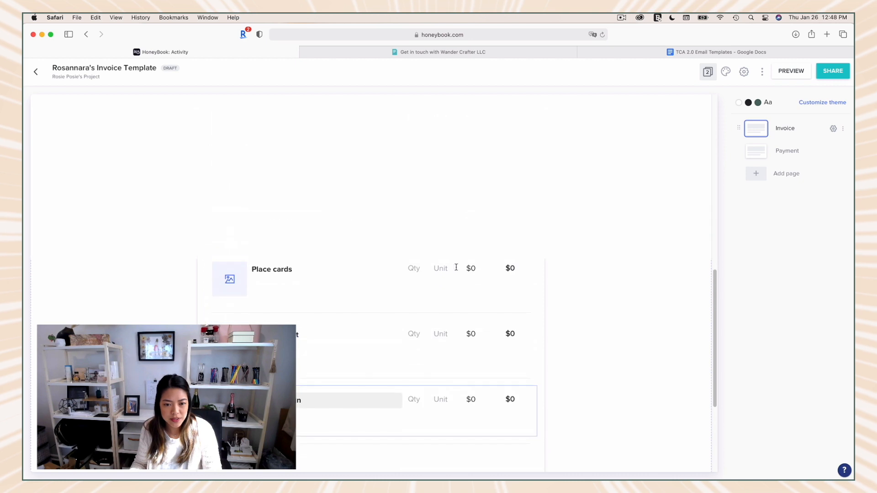
left_click(498, 293)
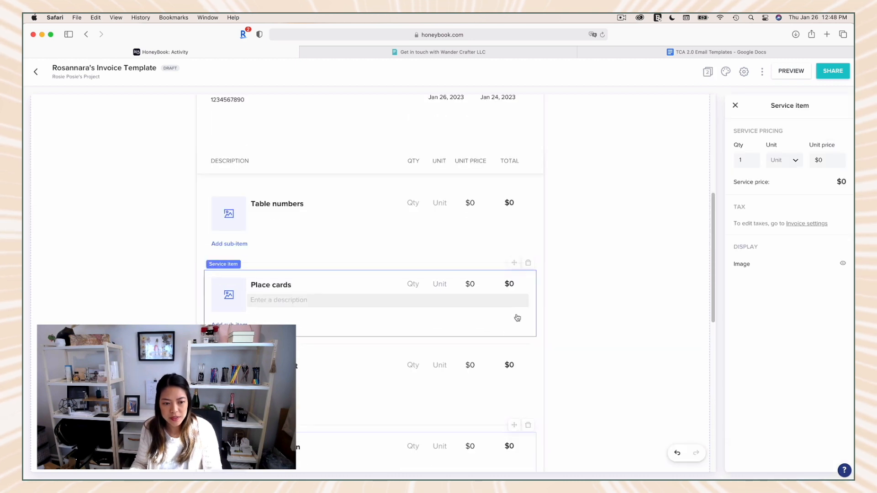
left_click(528, 263)
left_click(528, 264)
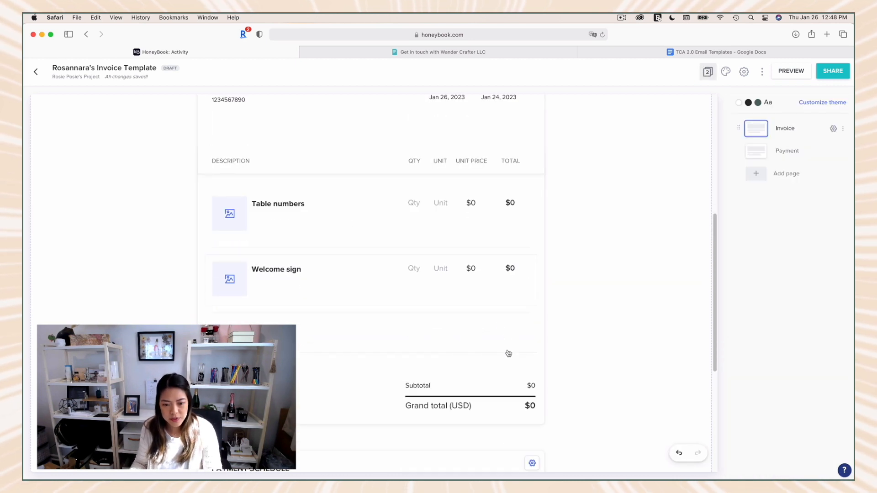
left_click(503, 259)
left_click(528, 264)
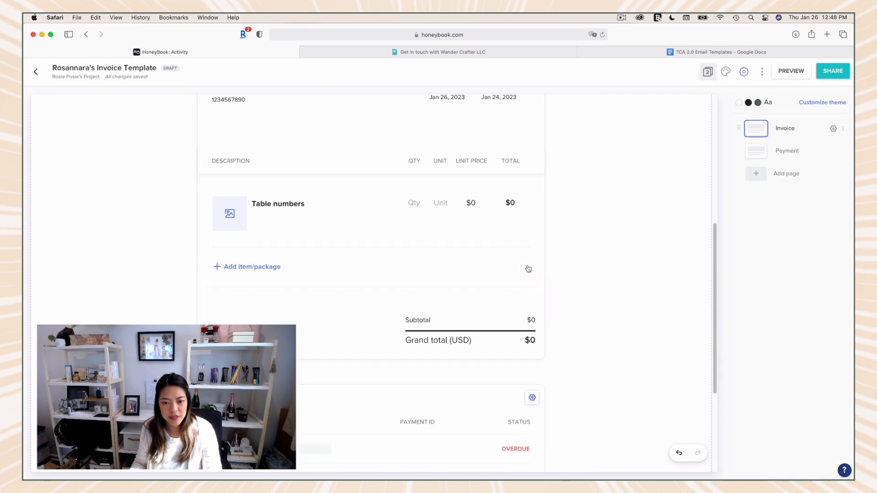
Step: Rename the Table numbers service item to "Miss Dior Fragrance"
left_click(276, 203)
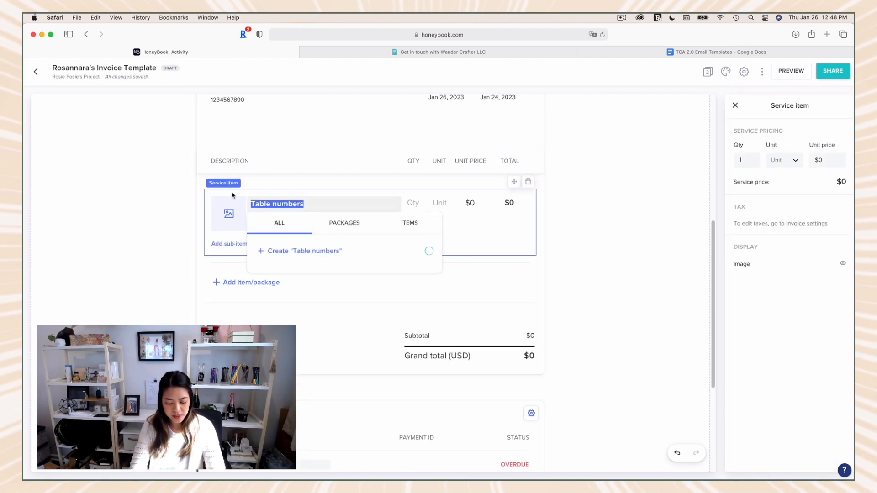
type("Miss Dior Fr")
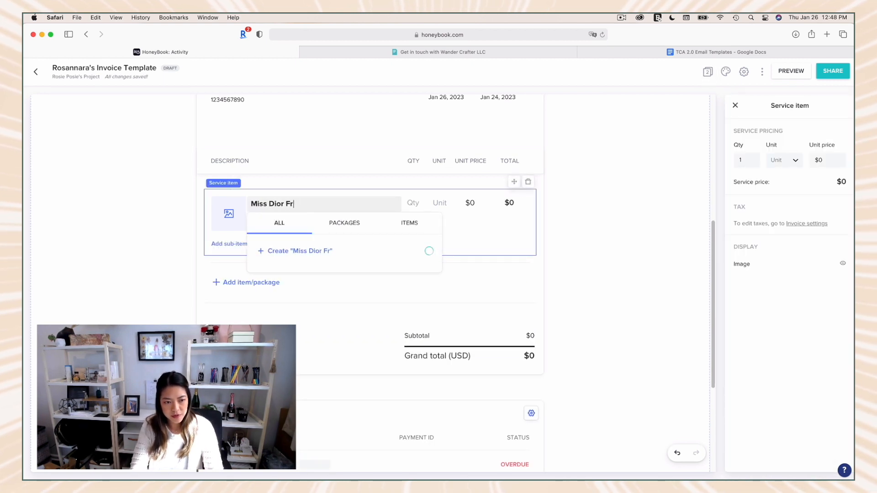
type("agrance")
Step: Set the Miss Dior Fragrance item's quantity to 1, unit to Item and unit price to $50, keeping the item selected
left_click(417, 203)
type("1")
left_click(440, 204)
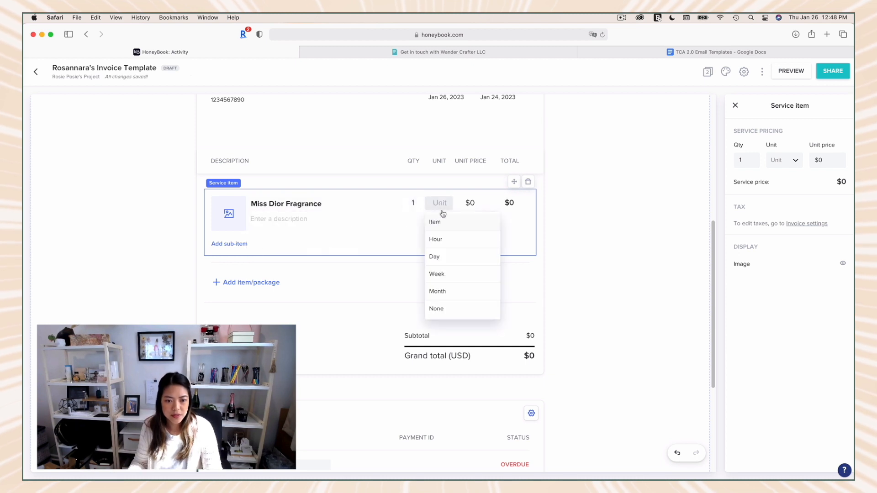
left_click(437, 221)
left_click(474, 206)
type("50")
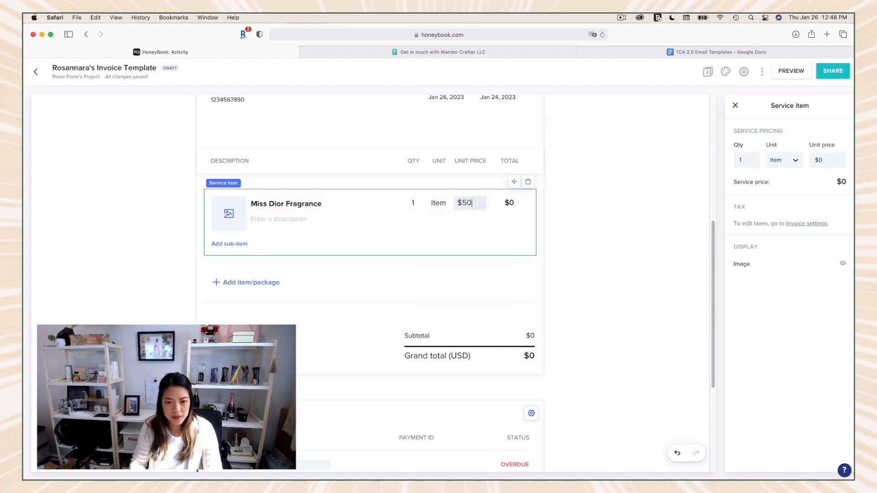
left_click(545, 209)
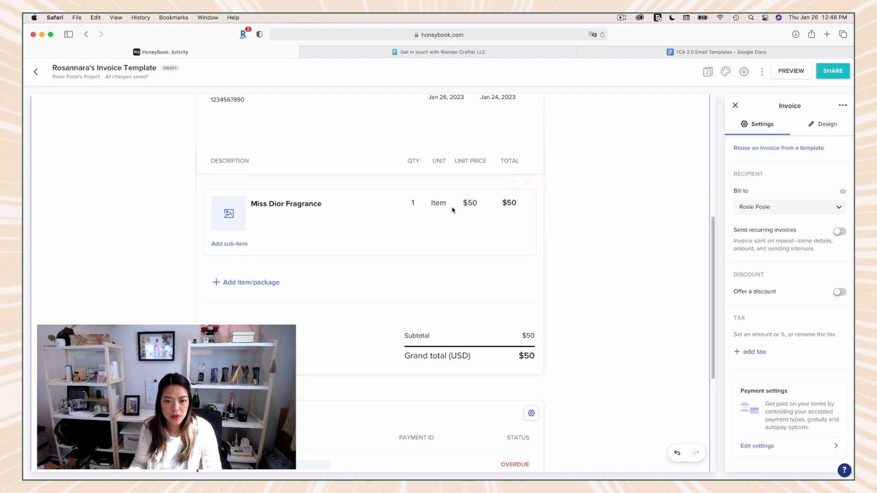
left_click(360, 224)
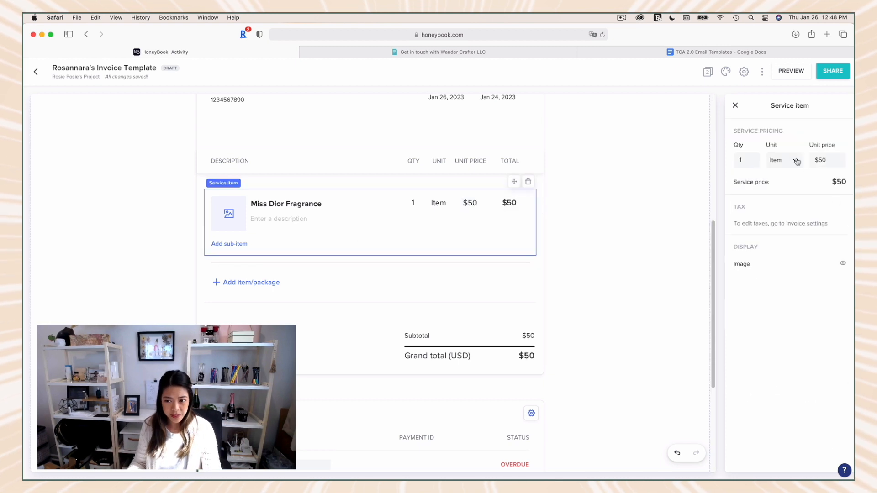
Step: Describe the Miss Dior Fragrance item with the recipient's first name followed by "+ Maid of Honor + florals (in silver)"
left_click(254, 220)
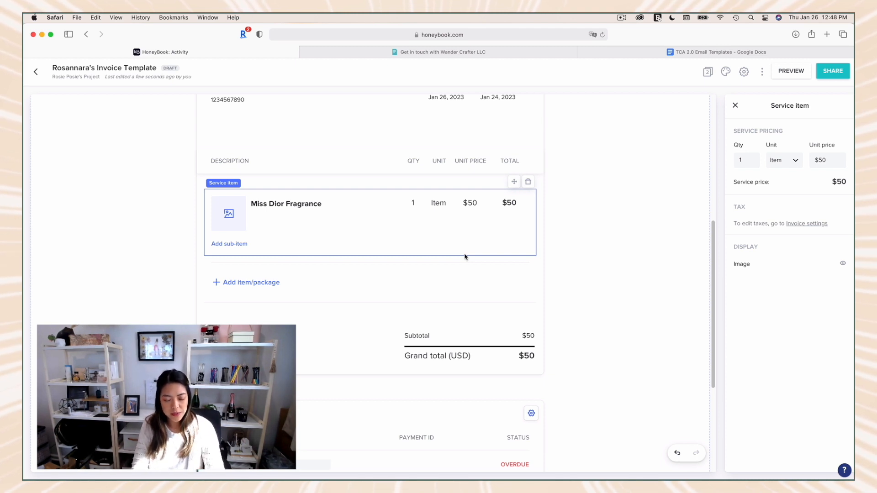
type("Name + ")
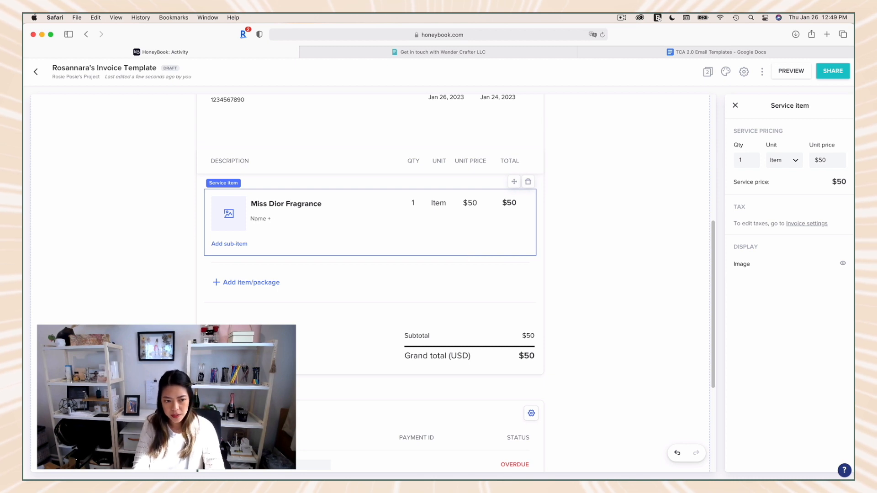
type("Maid of Honor")
double_click(258, 219)
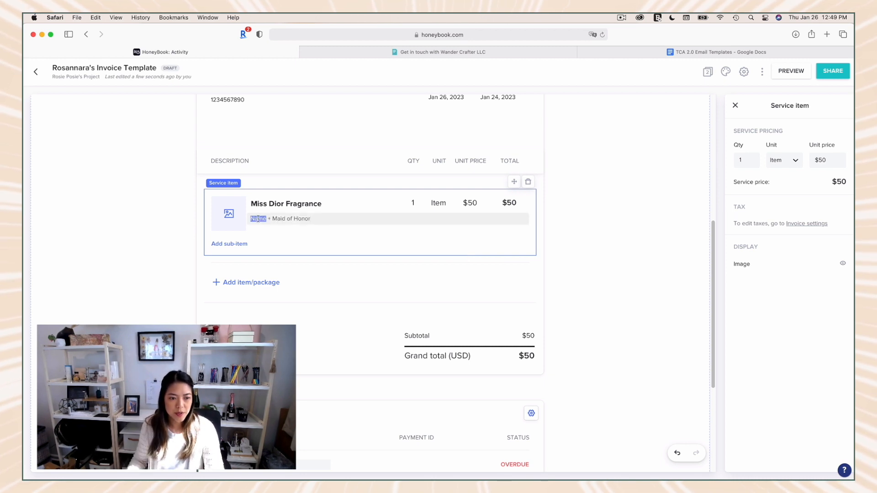
type("Linda")
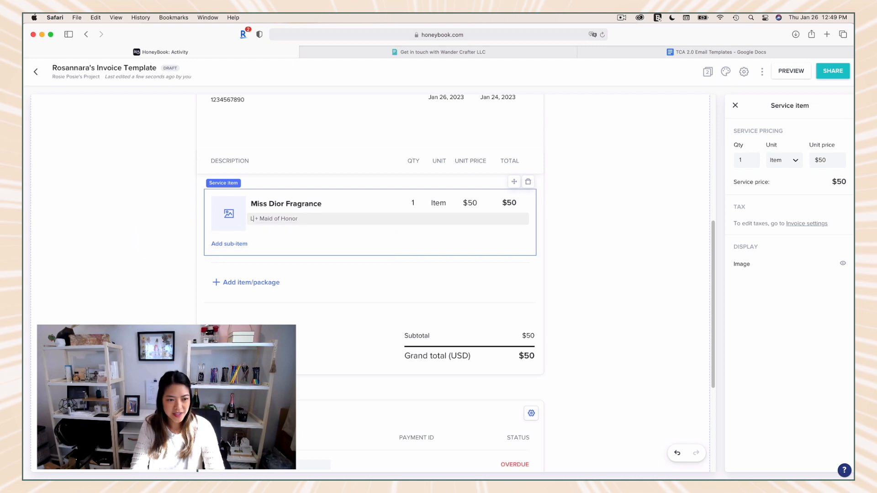
key("BackSpace")
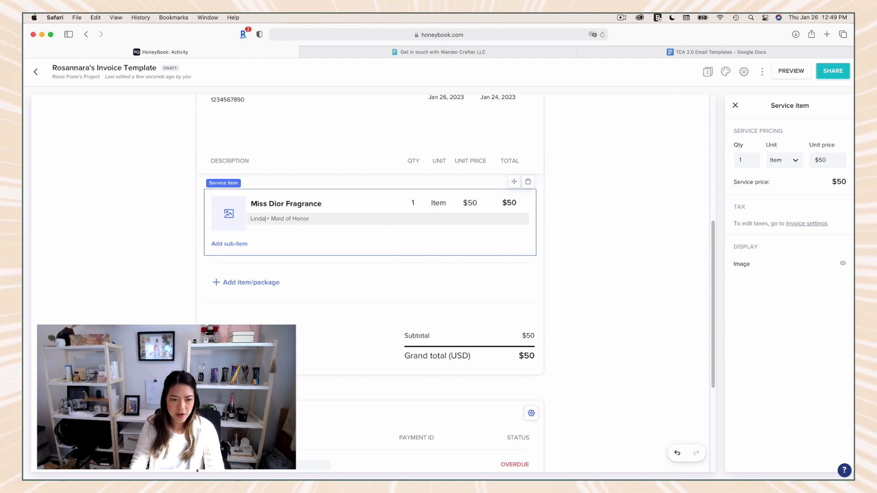
type("+ florals (in silver)")
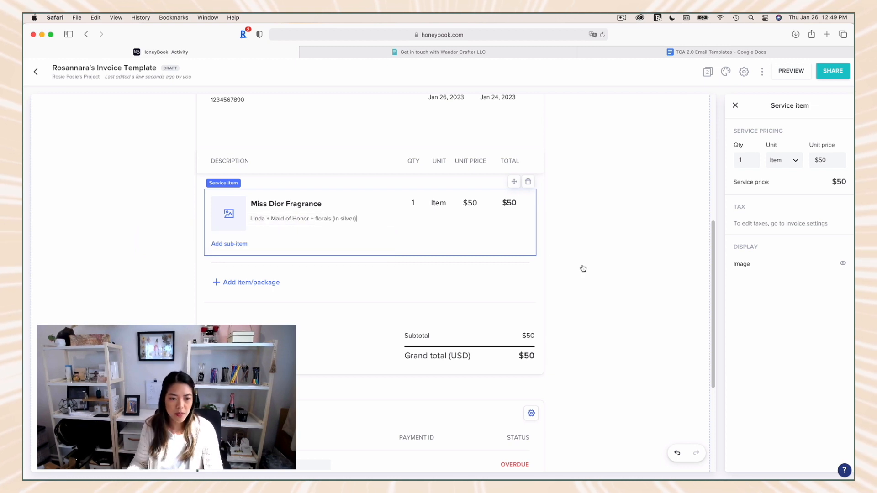
left_click(582, 268)
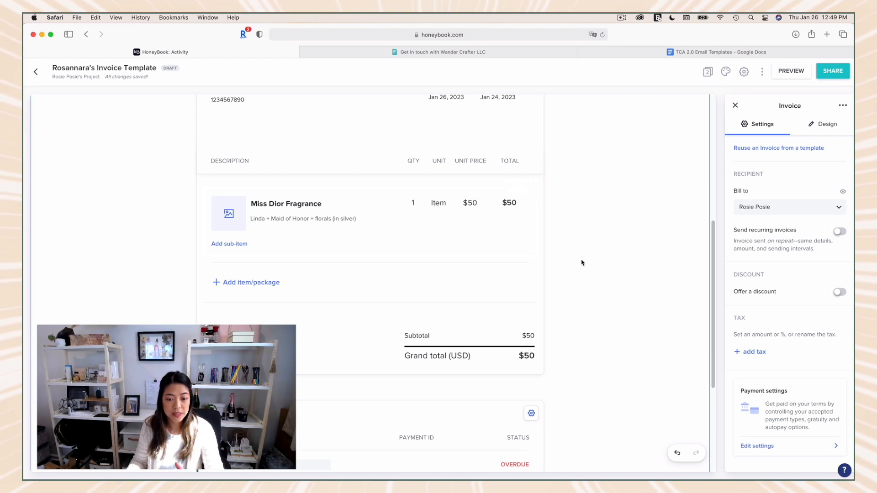
Step: Add a service item named "Rush Fee" with quantity 1, unit Item and unit price $50
scroll(411, 259, "down", 2)
left_click(245, 254)
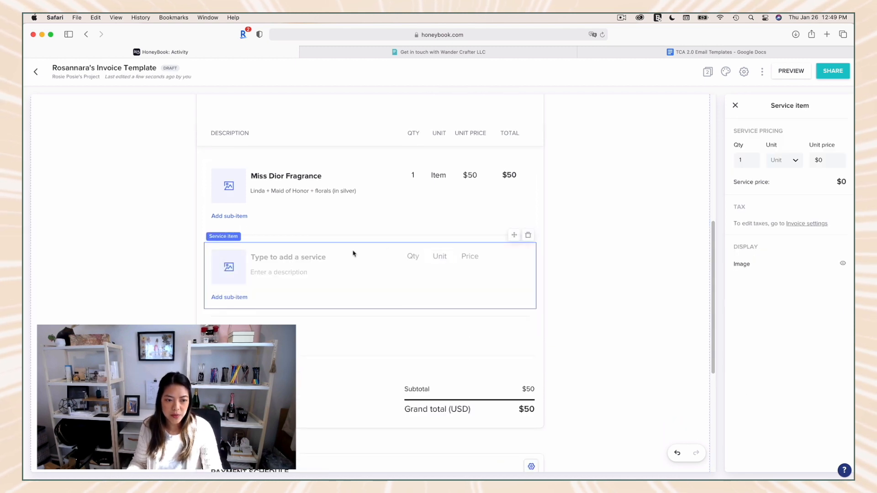
type("Rush Fee")
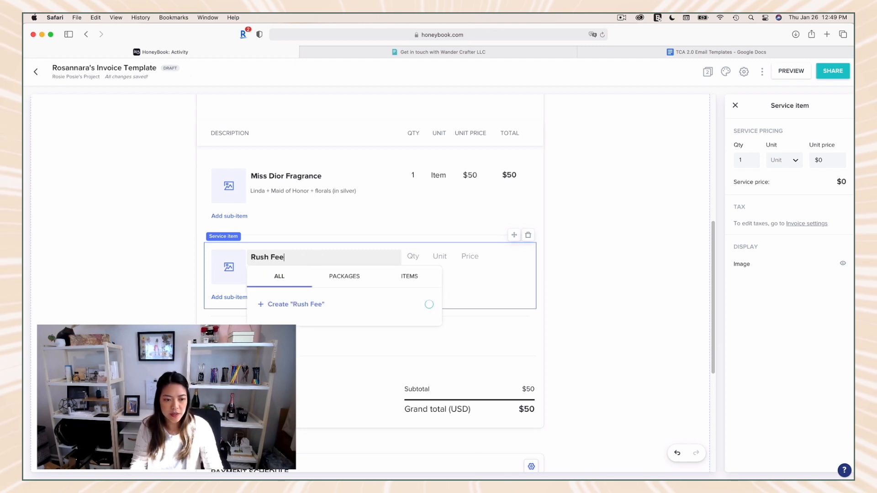
left_click(166, 293)
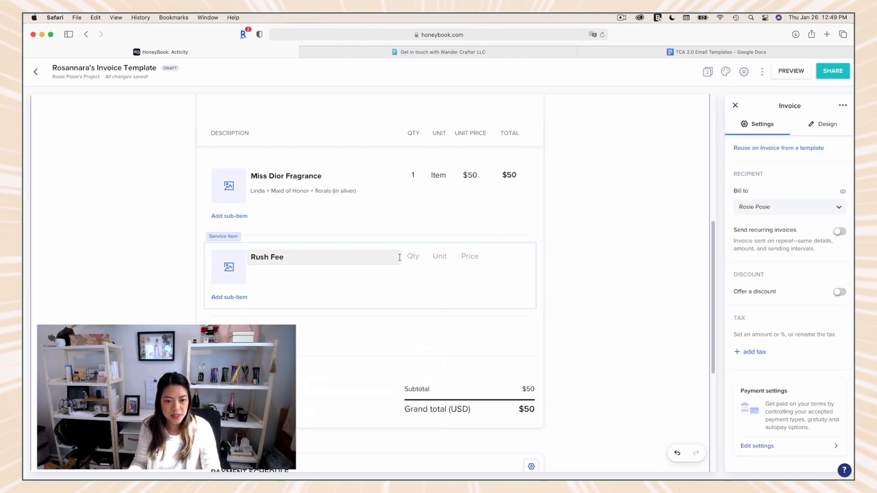
left_click(431, 261)
left_click(446, 278)
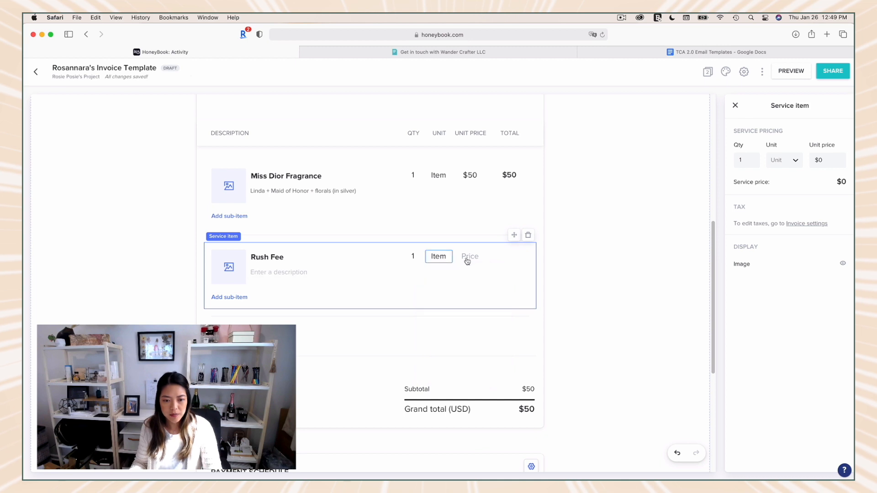
left_click(475, 262)
type("50")
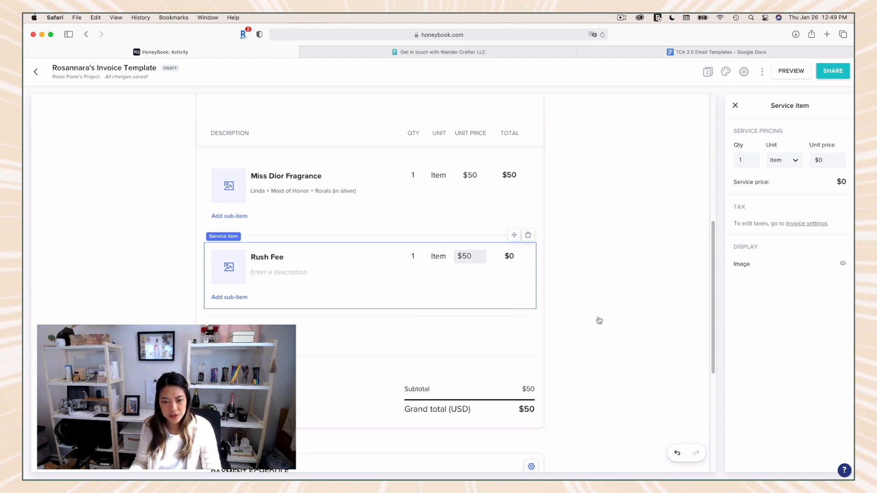
Step: Paste "within 7 days: 100% rush fee" as the Rush Fee item's description
left_click(272, 271)
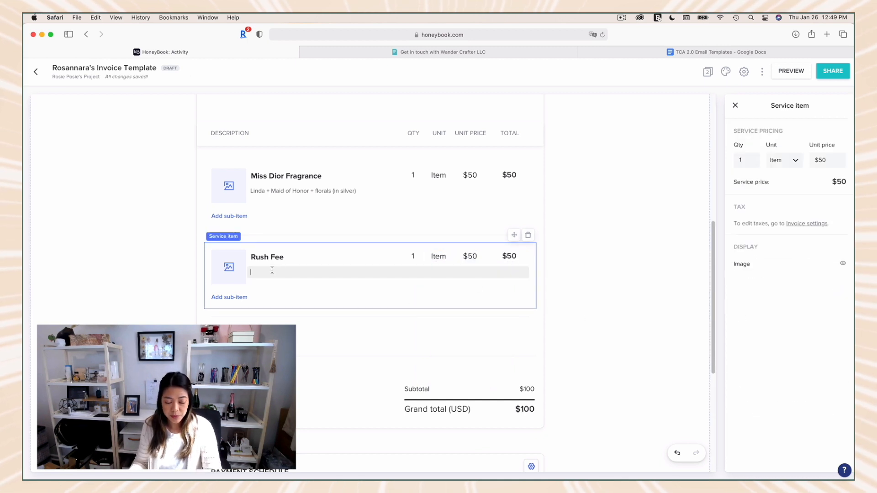
type("within 7 days: 100% rush fee")
left_click(554, 356)
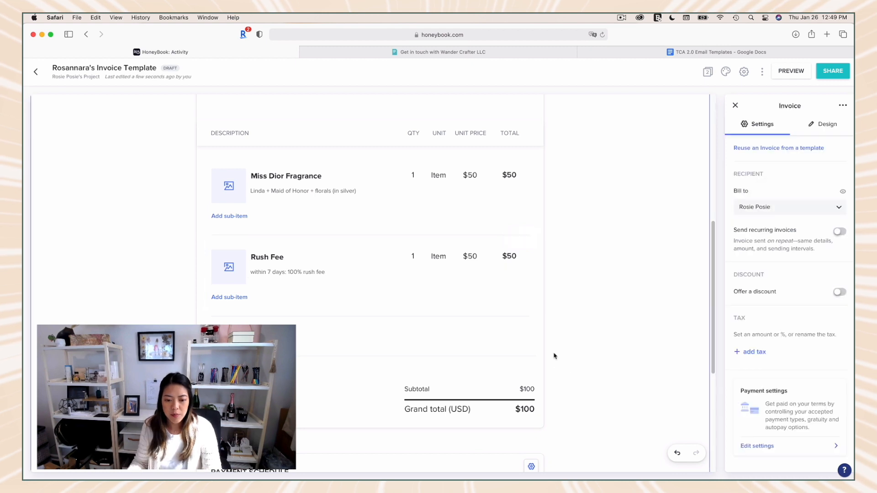
Step: Add a payment to the payment schedule, and delete every payment except the first one
scroll(503, 402, "down", 5)
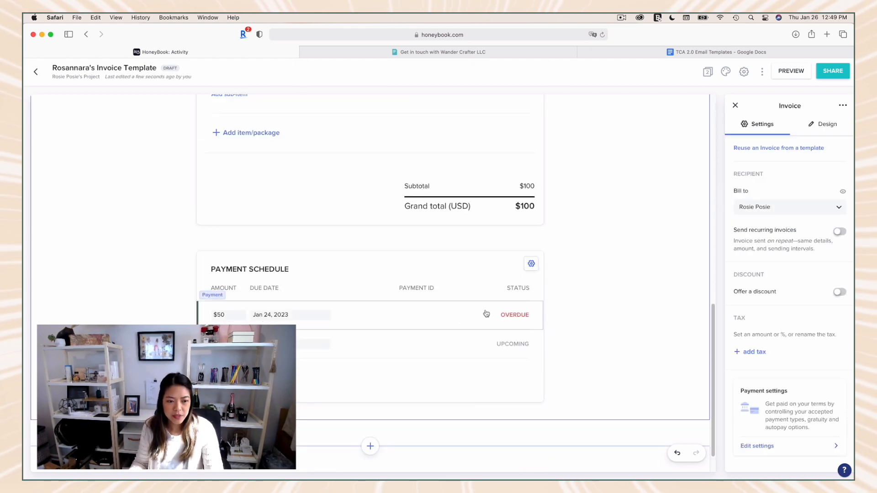
left_click(504, 314)
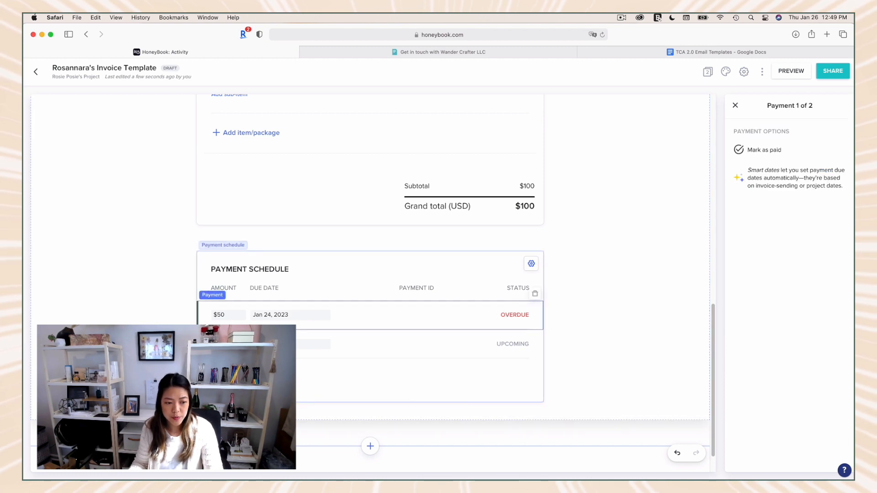
left_click(380, 395)
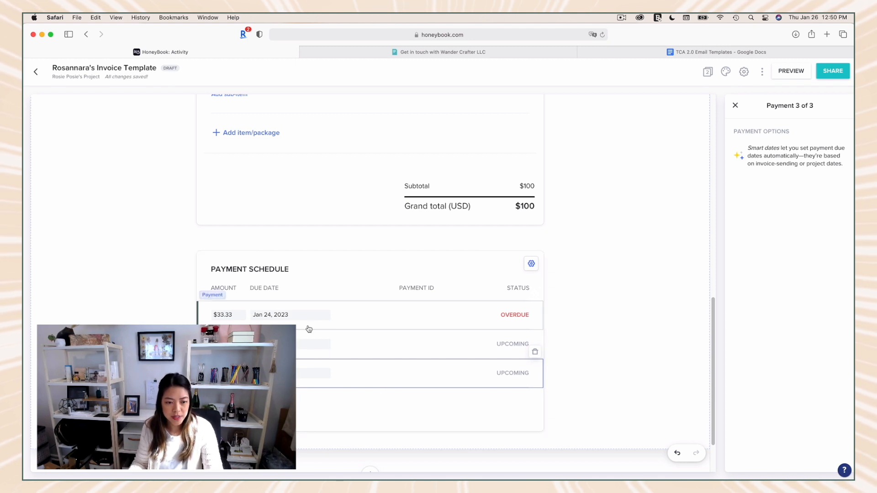
left_click(534, 355)
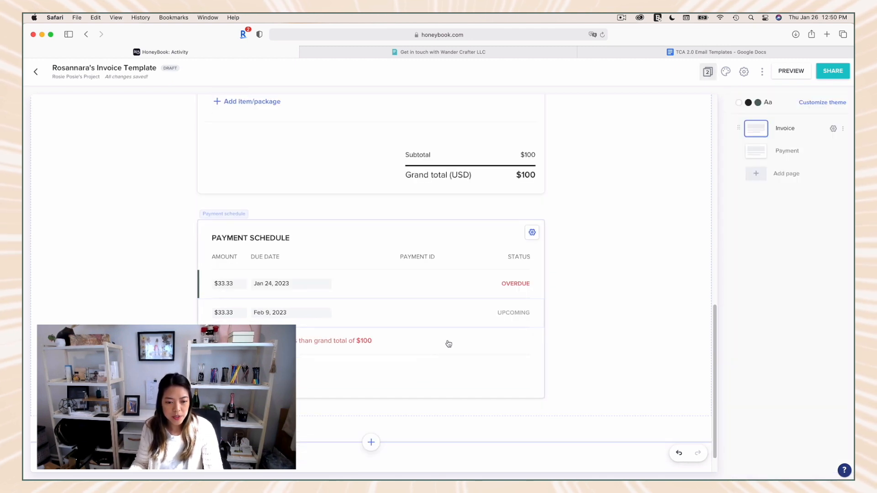
left_click(521, 322)
left_click(534, 323)
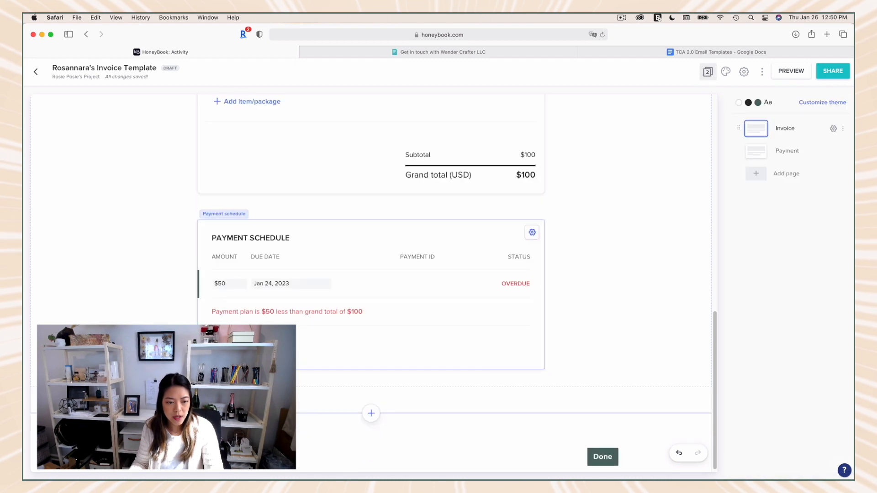
Step: Set the remaining payment's due date to a smart date of 1 day after the invoice has been sent
left_click(277, 316)
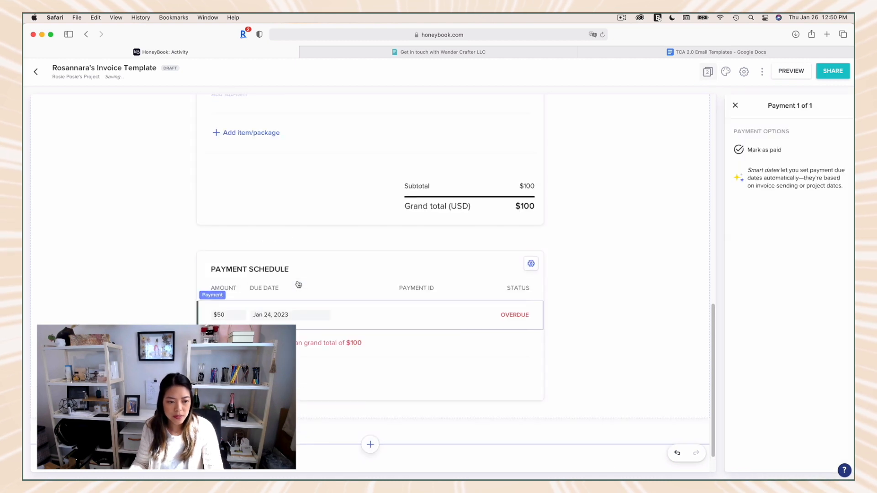
left_click(276, 316)
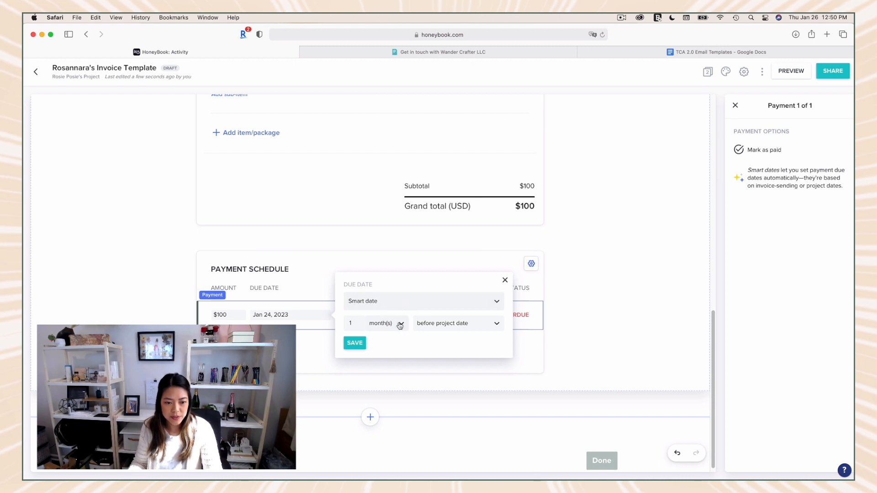
left_click(455, 328)
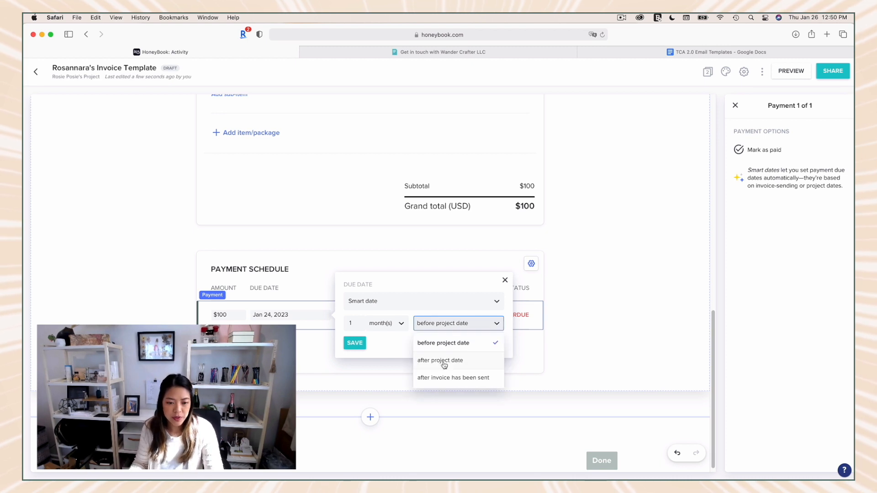
left_click(444, 378)
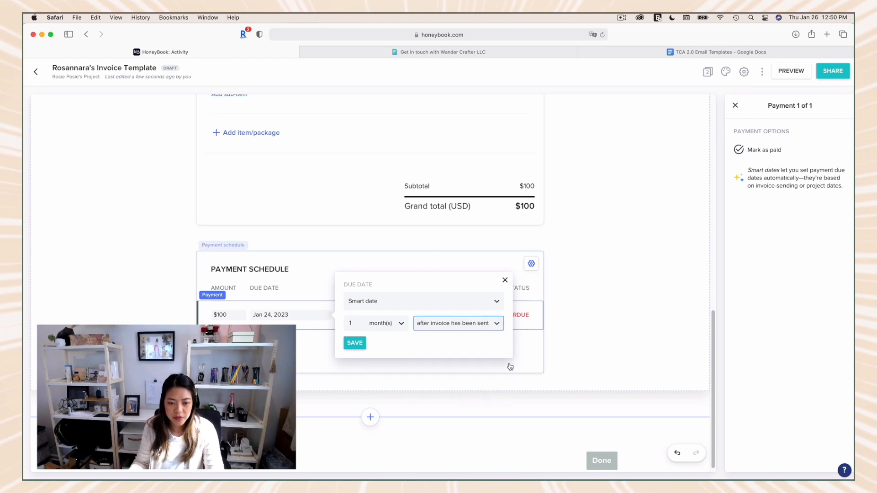
left_click(387, 326)
left_click(378, 344)
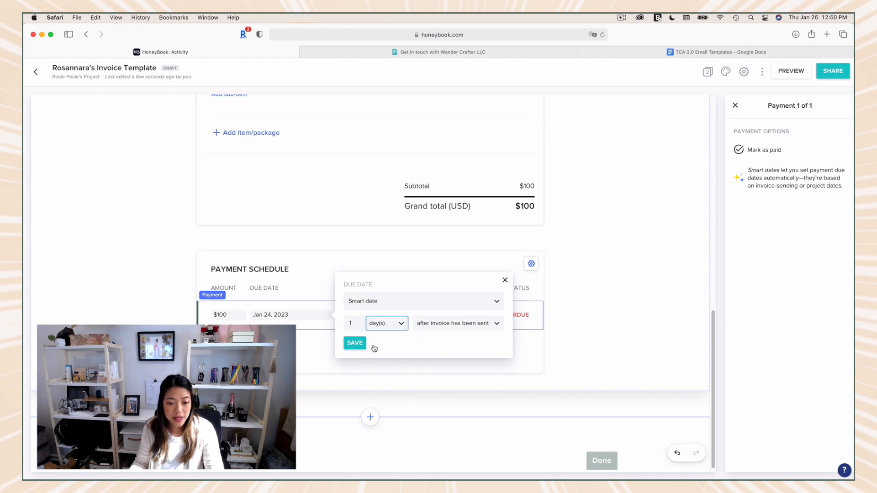
left_click(354, 343)
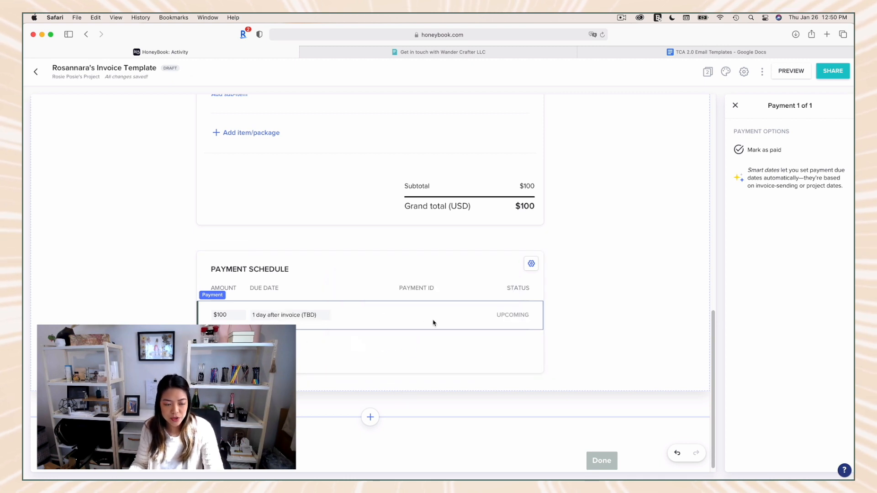
Step: Set the payment's due date to the custom date Feb 2, 2023 and save it
left_click(467, 325)
left_click(414, 301)
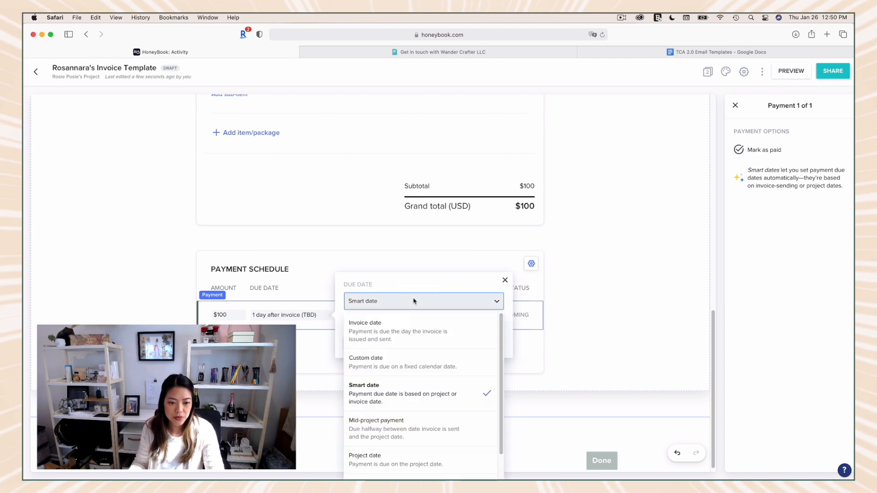
left_click(378, 366)
left_click(494, 323)
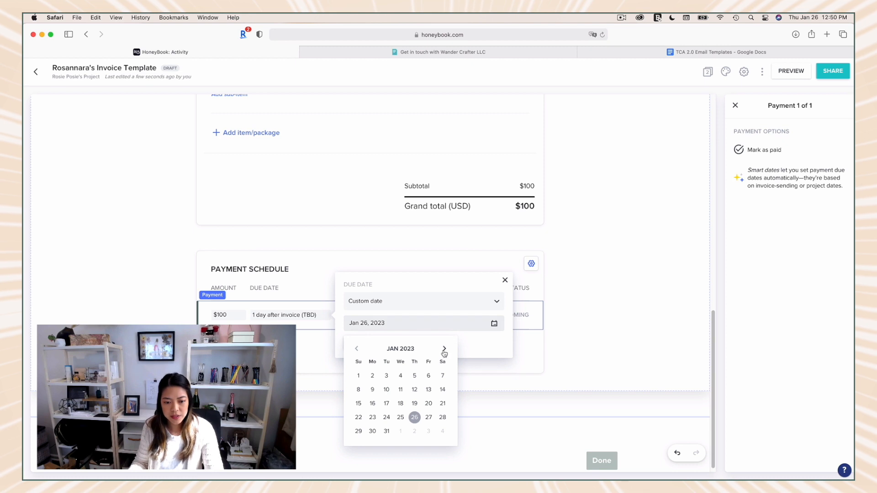
left_click(444, 349)
left_click(444, 348)
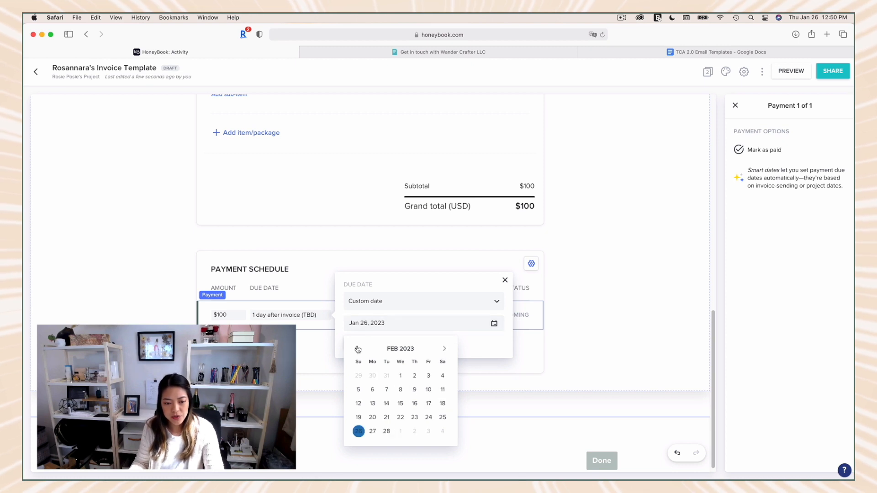
left_click(357, 348)
left_click(356, 348)
left_click(443, 349)
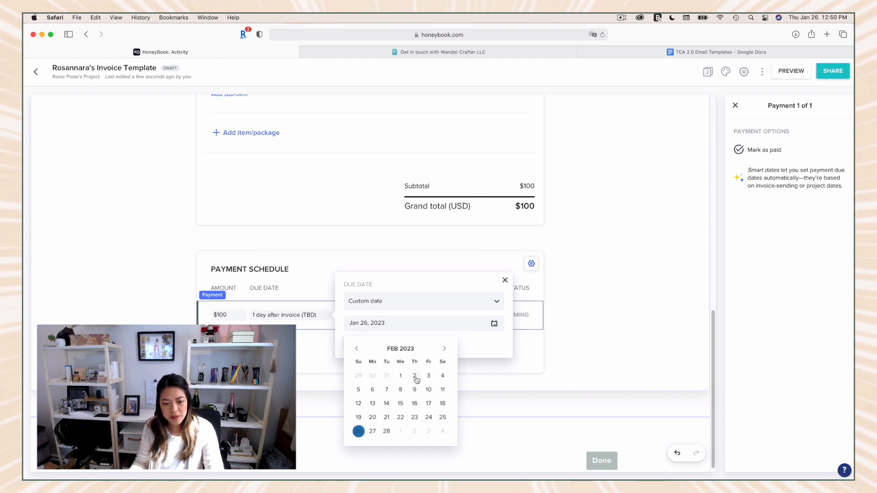
left_click(414, 375)
left_click(355, 342)
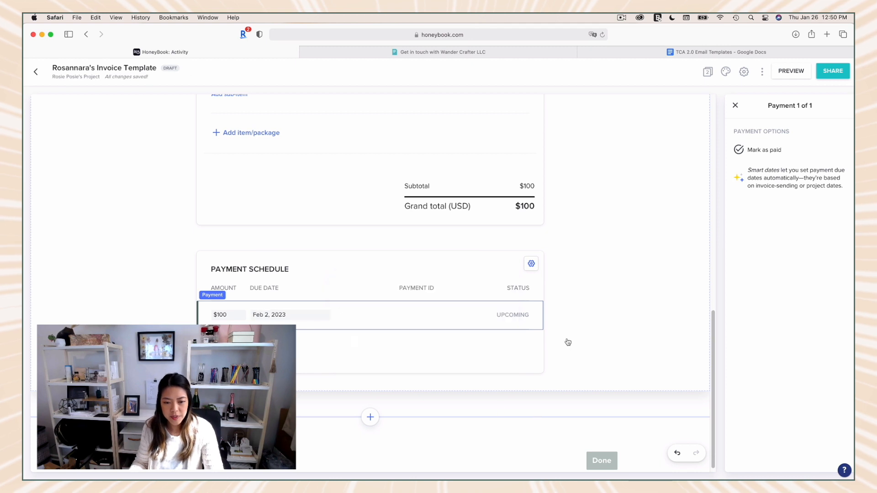
Step: Preview the invoice as a client and review its dates, service items, totals and payment schedule
scroll(611, 340, "up", 15)
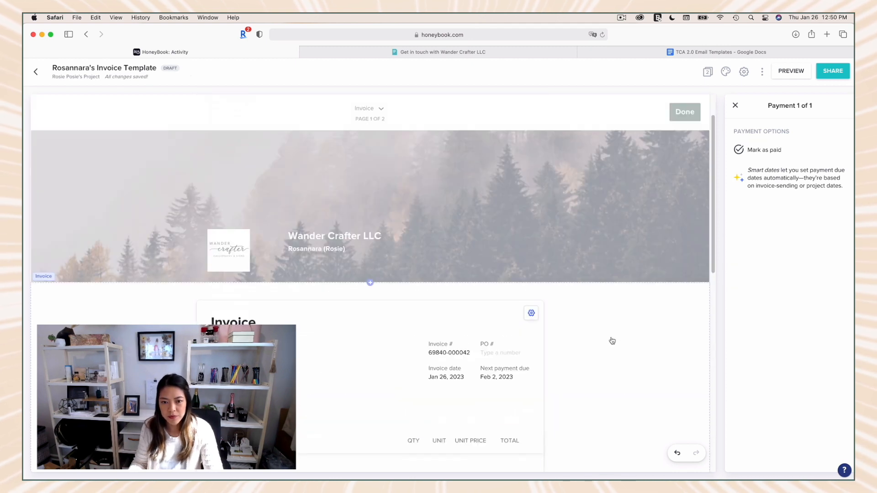
scroll(688, 223, "down", 2)
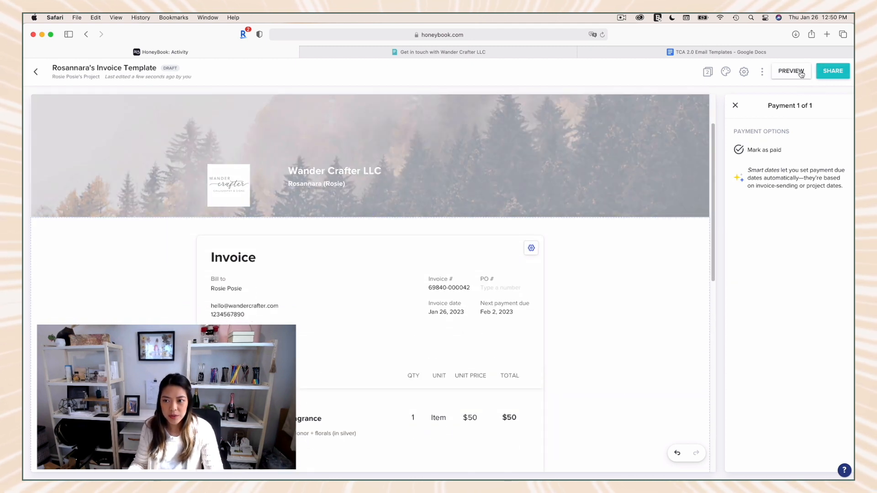
left_click(801, 73)
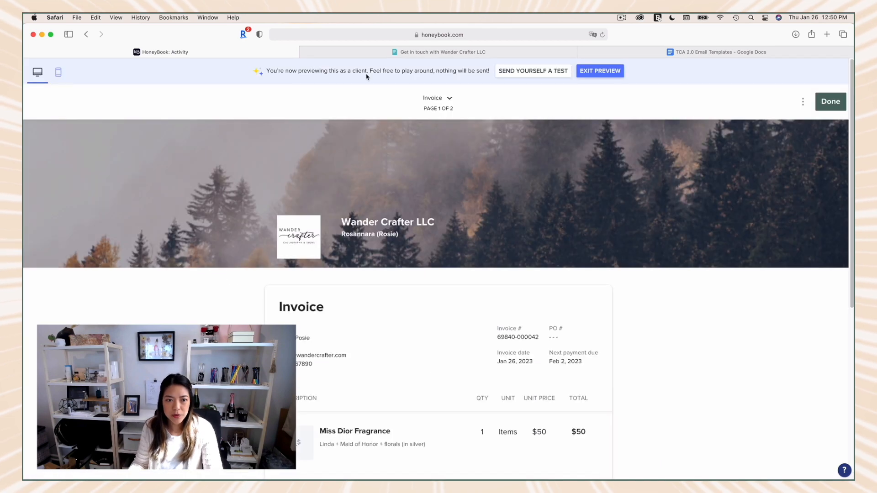
scroll(488, 163, "down", 5)
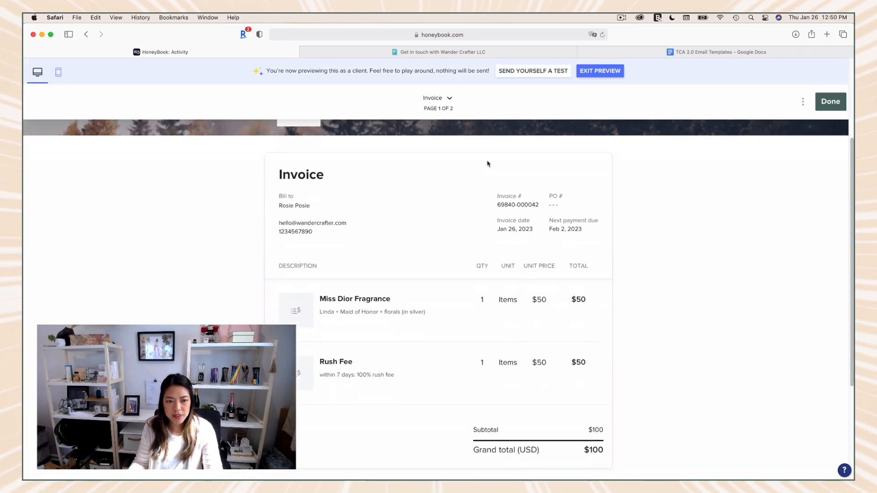
scroll(487, 164, "down", 2)
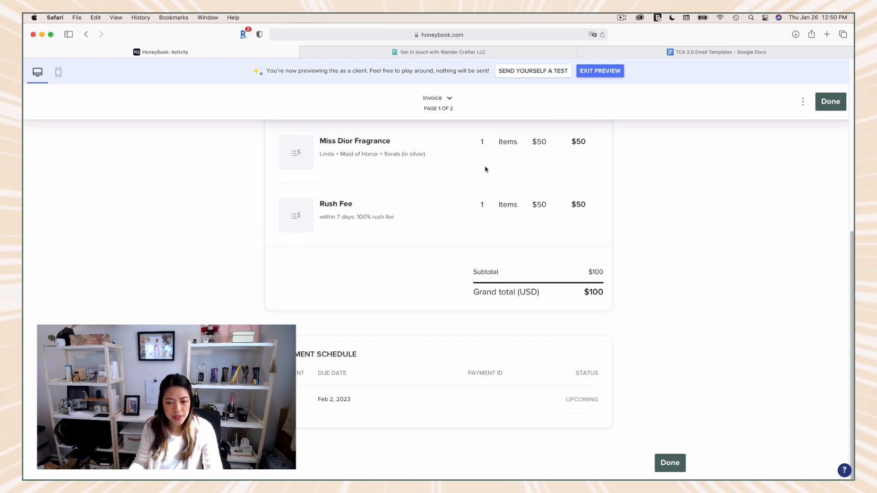
Step: Exit the client preview and load the Invoice + Address email template into the invoice's sharing email
scroll(485, 170, "up", 7)
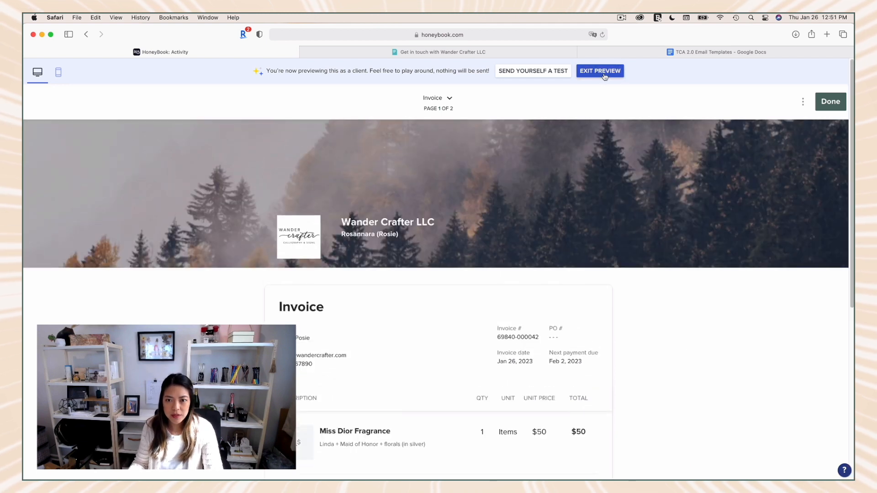
left_click(603, 76)
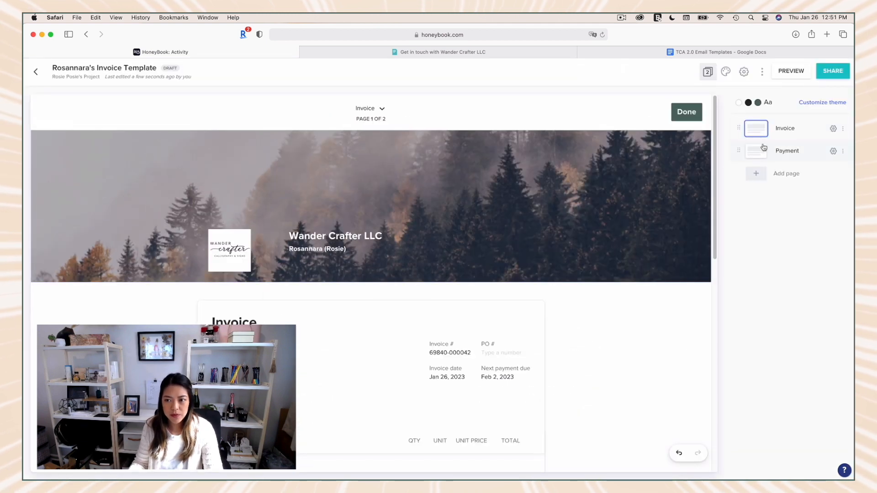
left_click(838, 72)
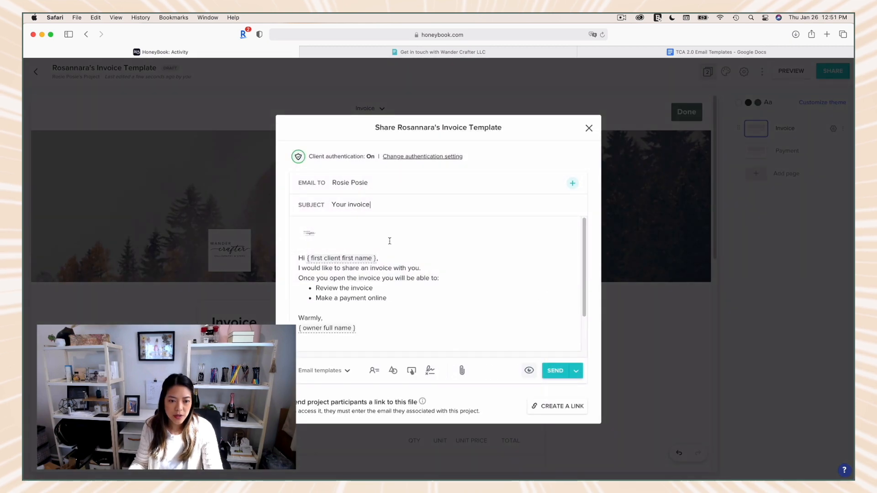
key("super+a")
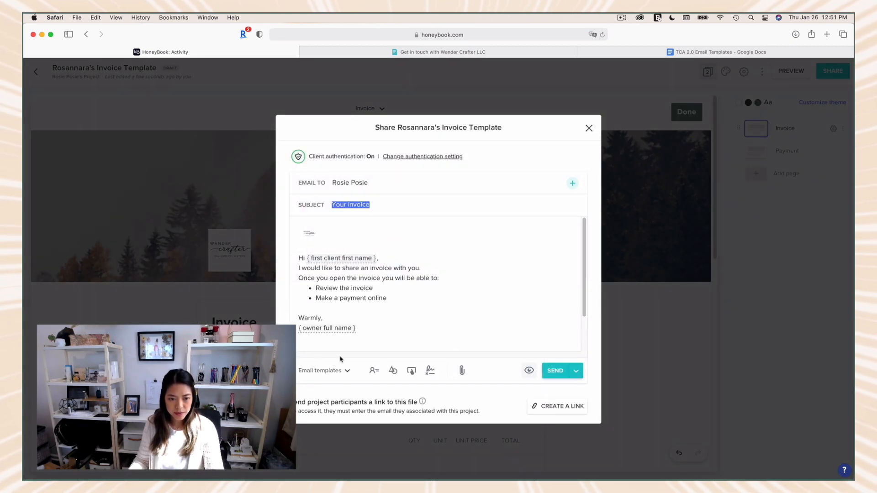
left_click(323, 370)
scroll(333, 321, "down", 3)
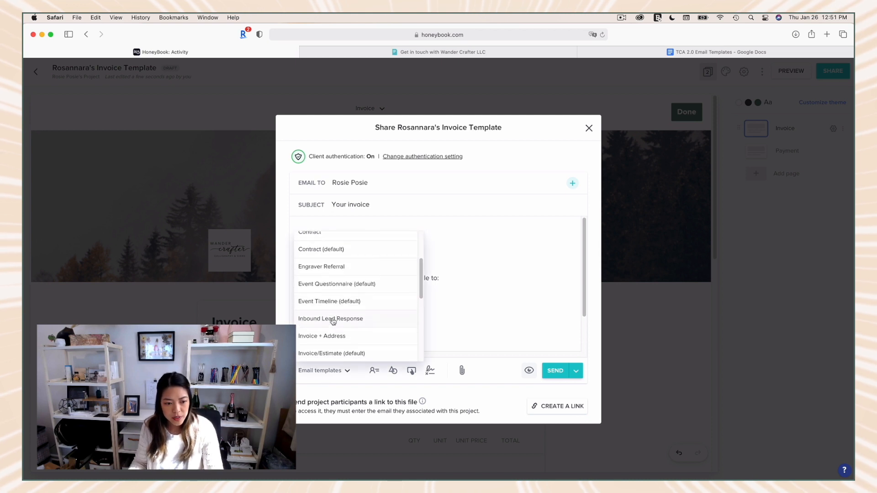
scroll(333, 321, "down", 5)
left_click(333, 352)
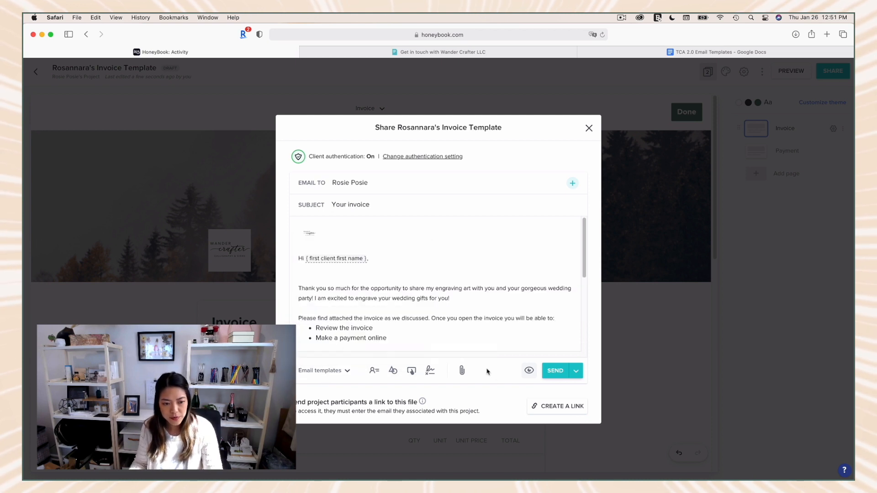
Step: Review the bullet points and signature in the invoice email, and close the sharing dialog without sending
scroll(433, 316, "down", 3)
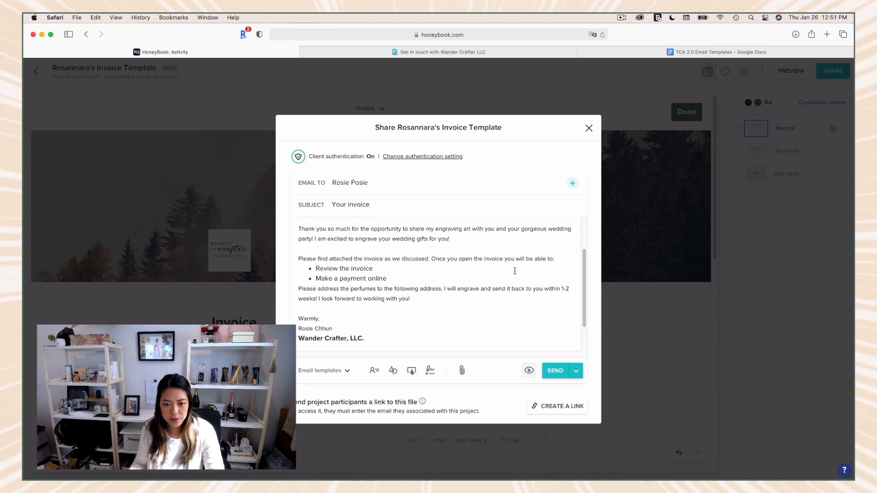
left_click_drag(316, 269, 400, 279)
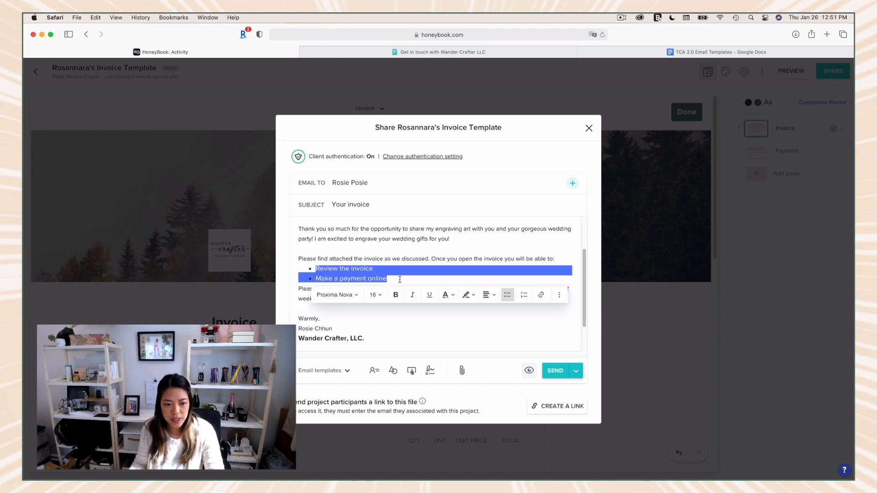
left_click(393, 333)
scroll(393, 333, "down", 2)
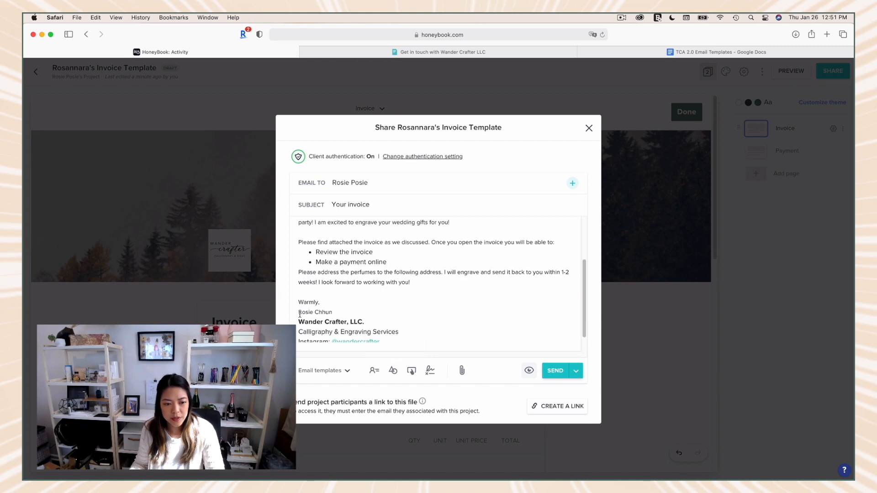
left_click_drag(298, 311, 415, 343)
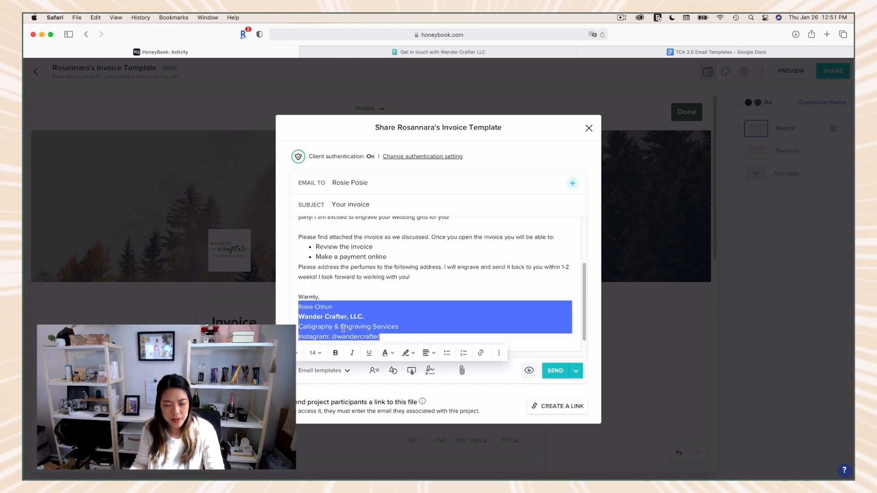
scroll(374, 318, "up", 2)
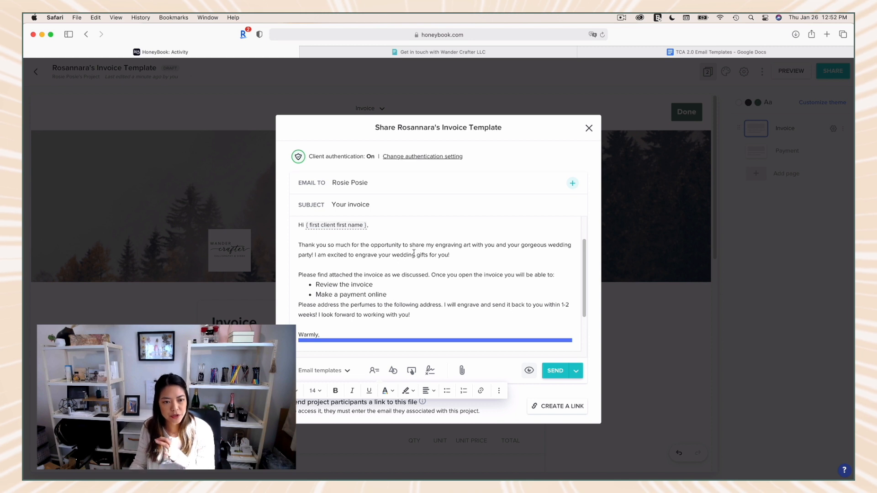
left_click(589, 128)
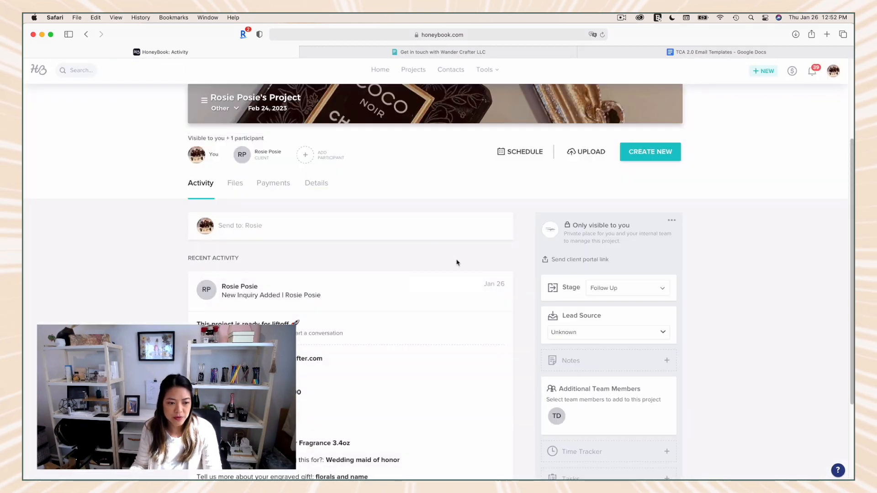
Step: Create a contract in the client's project from the Live Engraving Contract template and view the start of its agreement text
scroll(457, 262, "down", 3)
scroll(453, 262, "up", 5)
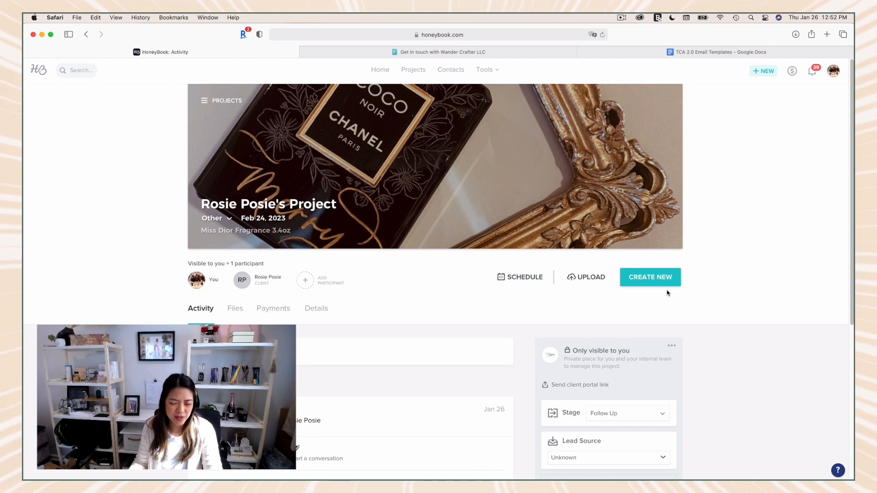
scroll(656, 293, "down", 1)
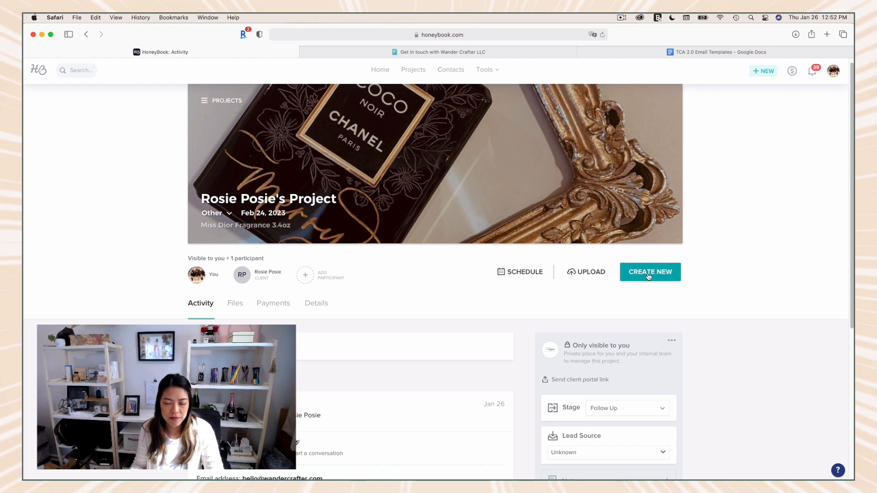
left_click(649, 276)
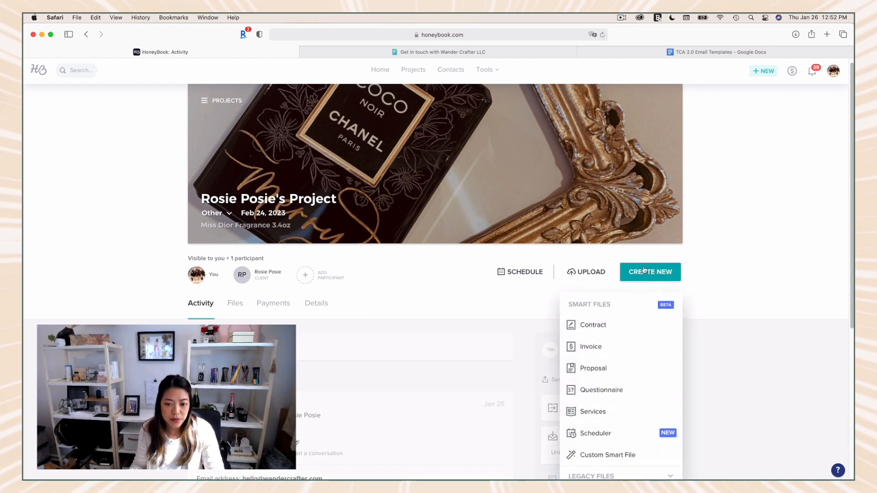
left_click(597, 333)
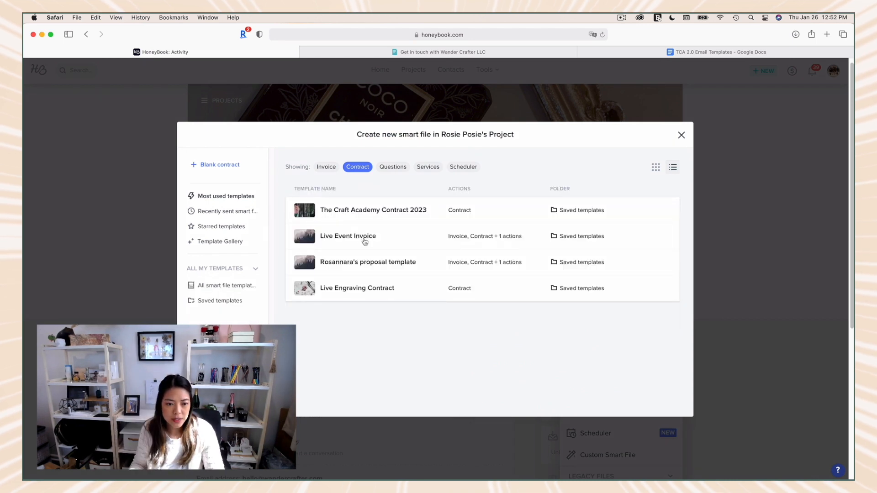
left_click(361, 290)
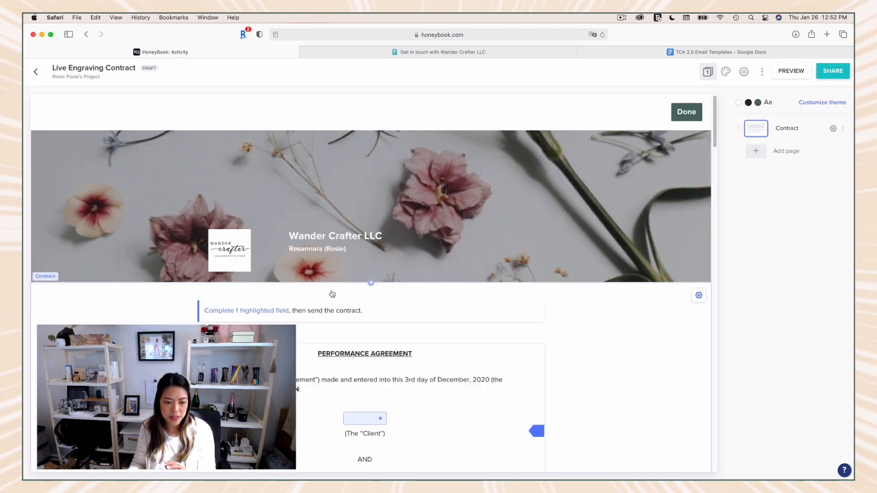
scroll(565, 365, "down", 4)
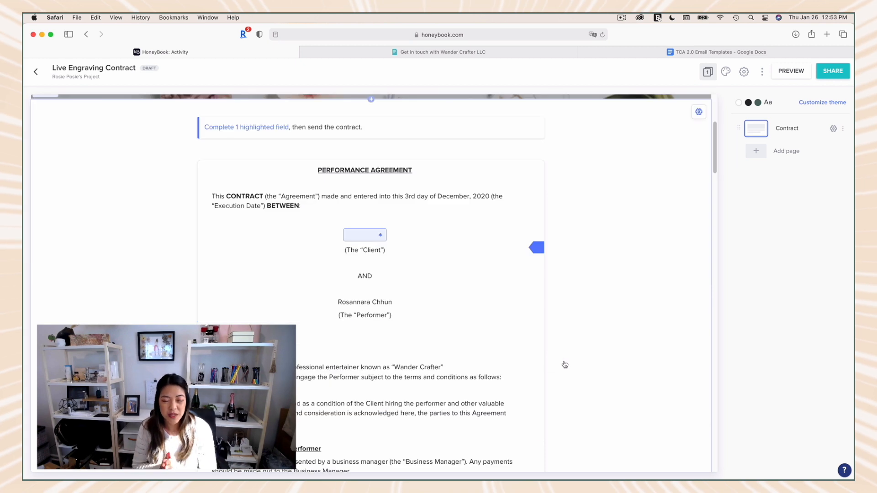
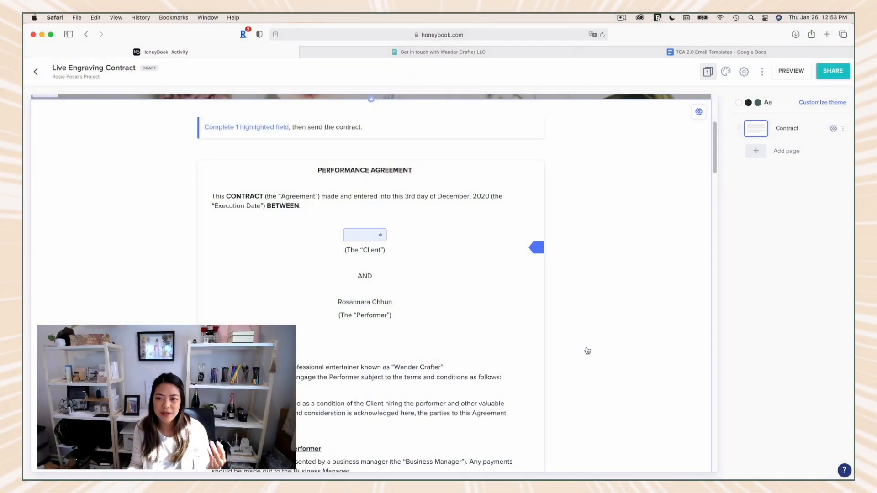
Step: Review the start of the performance agreement and view the templates available for adding a page, without adding one
scroll(338, 232, "up", 3)
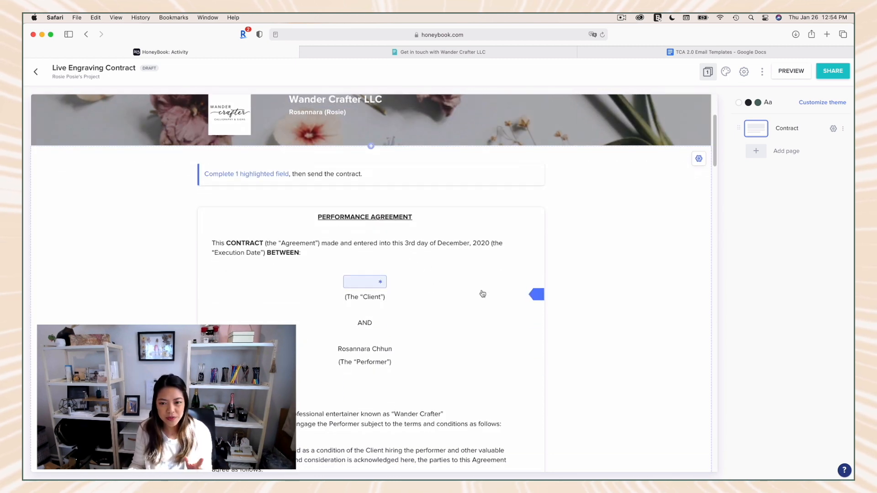
scroll(644, 327, "down", 1)
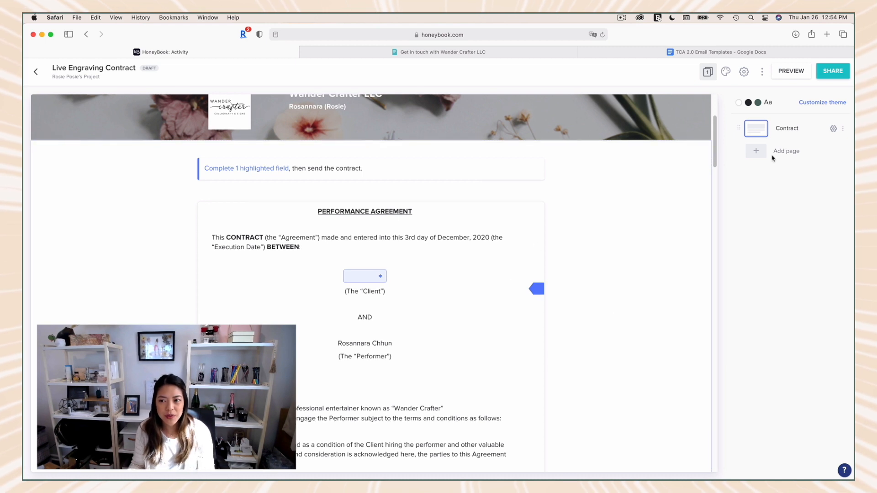
left_click(778, 153)
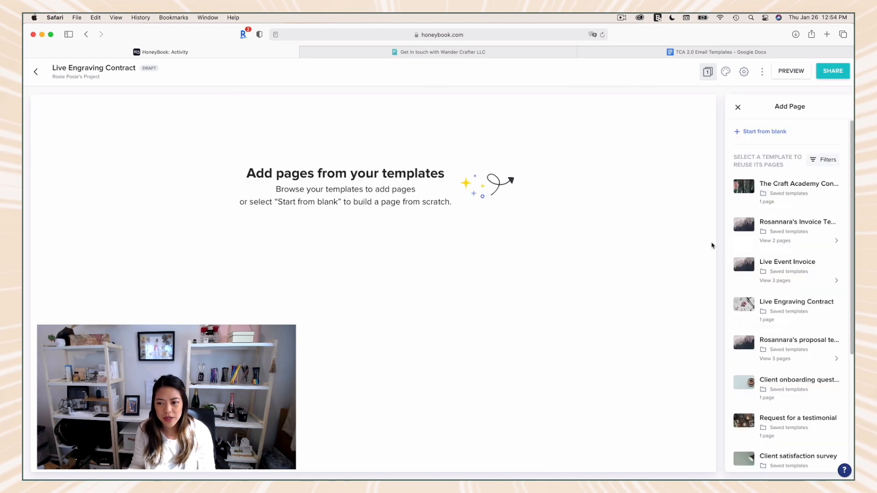
left_click(738, 106)
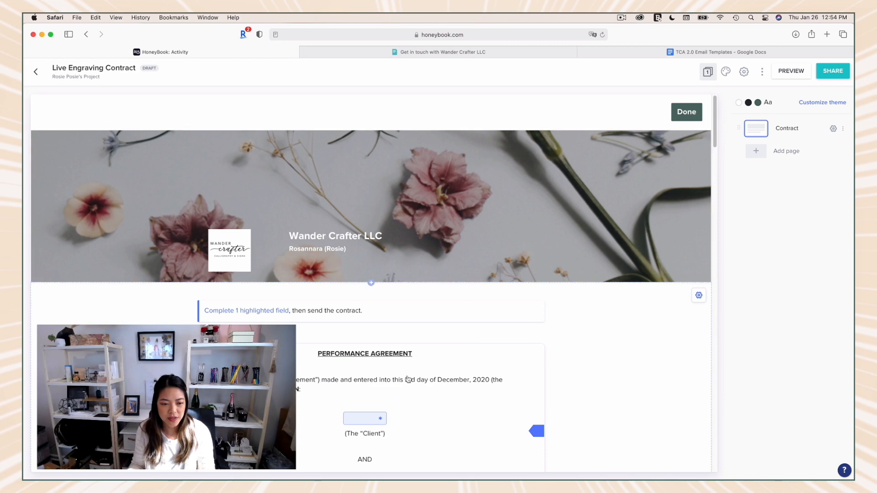
scroll(503, 329, "down", 1)
Step: Return to the client's project and create a new blank contract in it
left_click(441, 368)
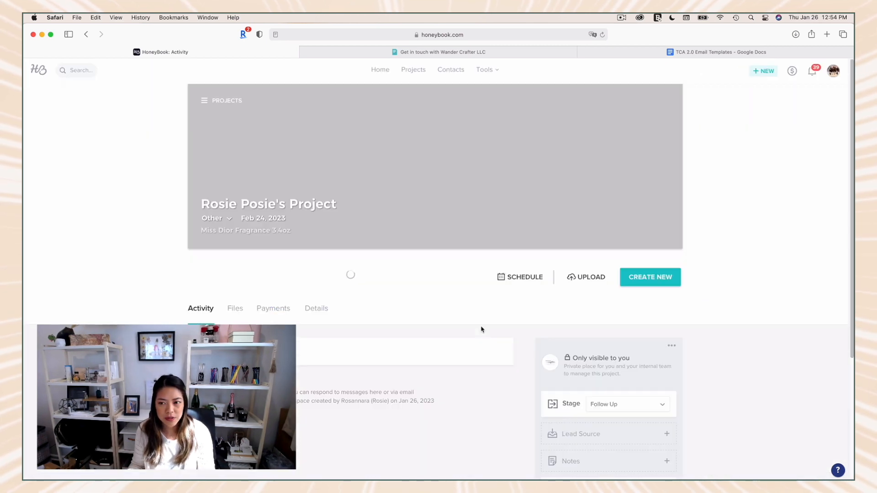
scroll(548, 287, "down", 3)
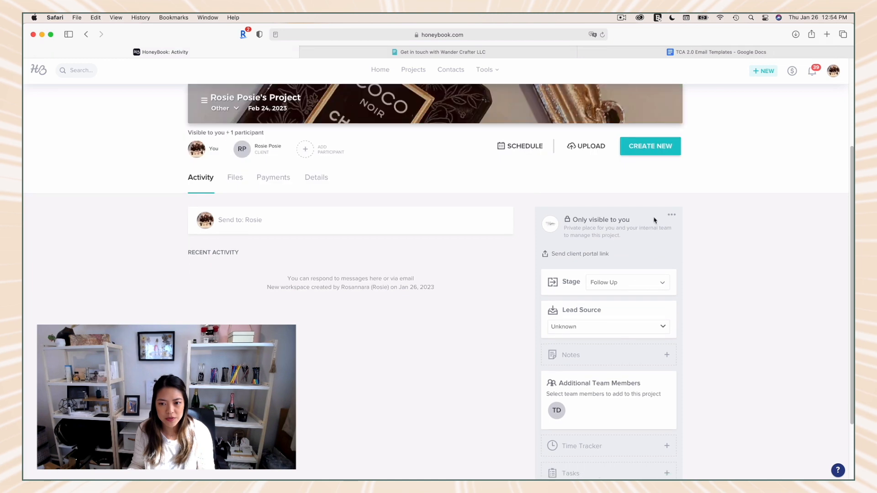
left_click(650, 146)
left_click(602, 197)
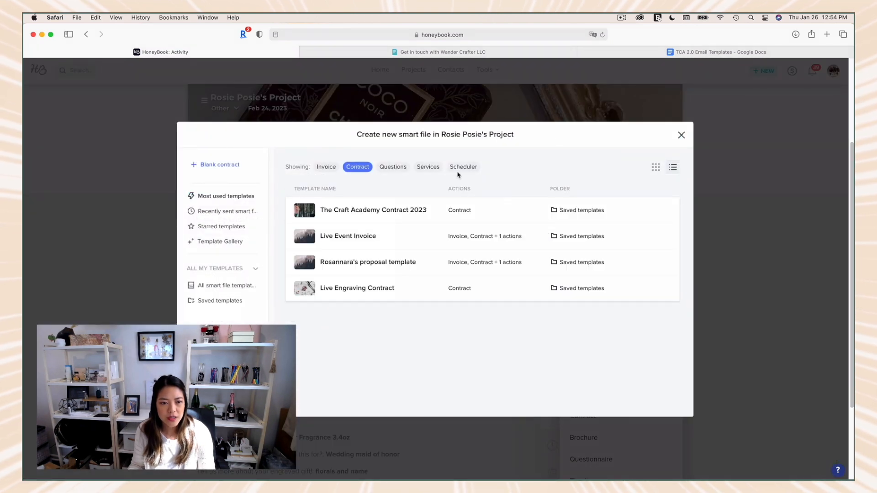
left_click(215, 165)
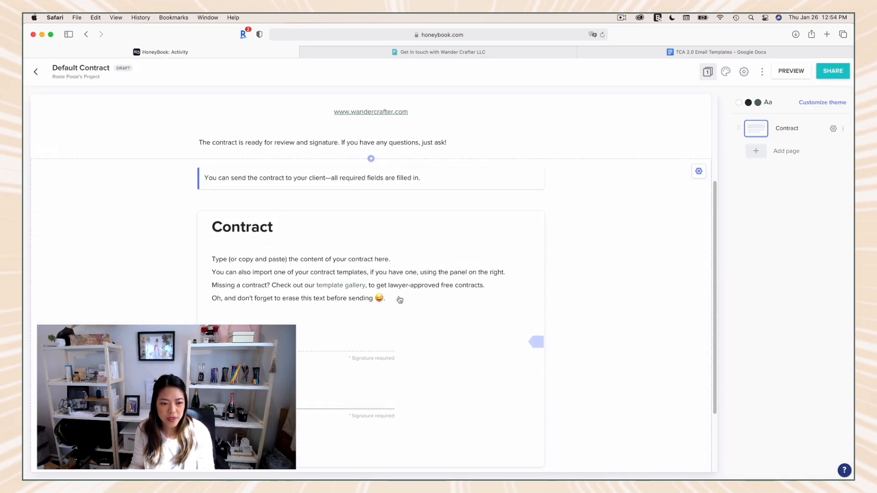
Step: Open the template gallery linked in the blank contract's placeholder text and browse its templates
left_click(346, 289)
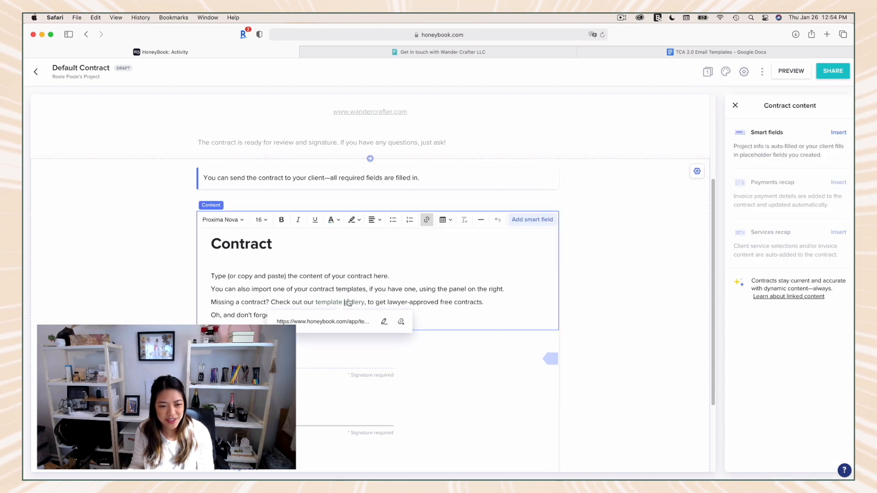
left_click(362, 325)
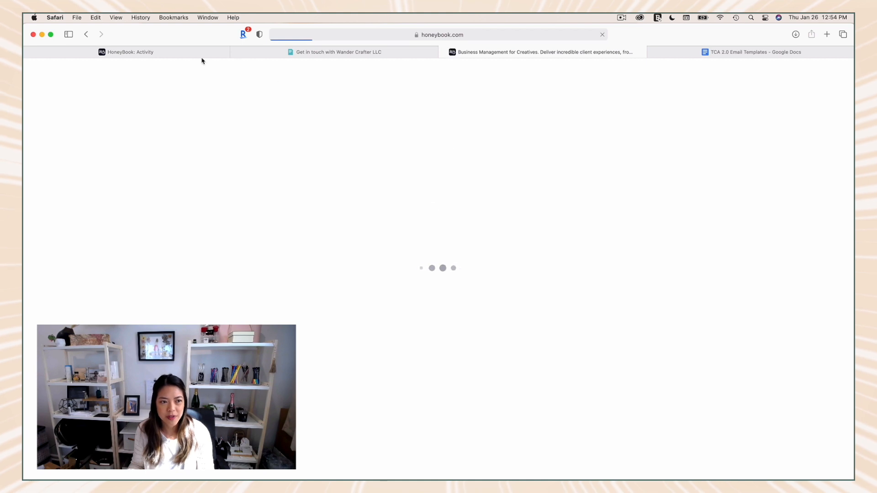
mouse_move(198, 51)
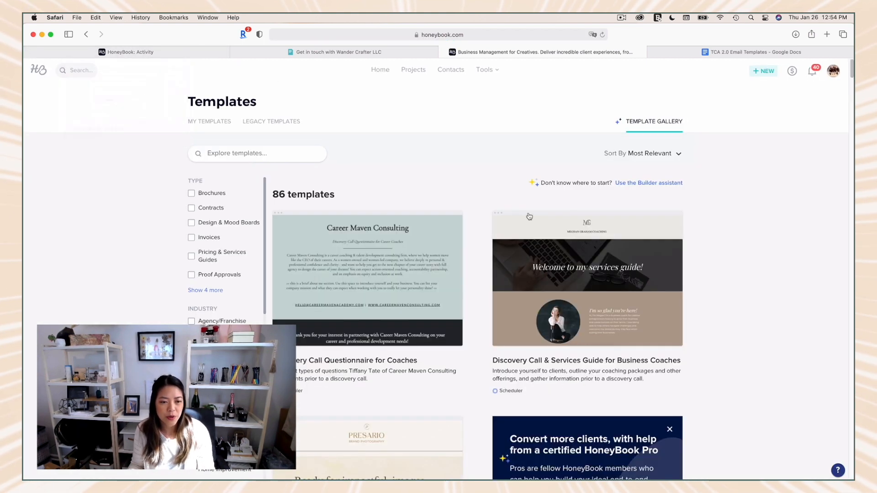
scroll(528, 215, "down", 5)
scroll(529, 216, "down", 6)
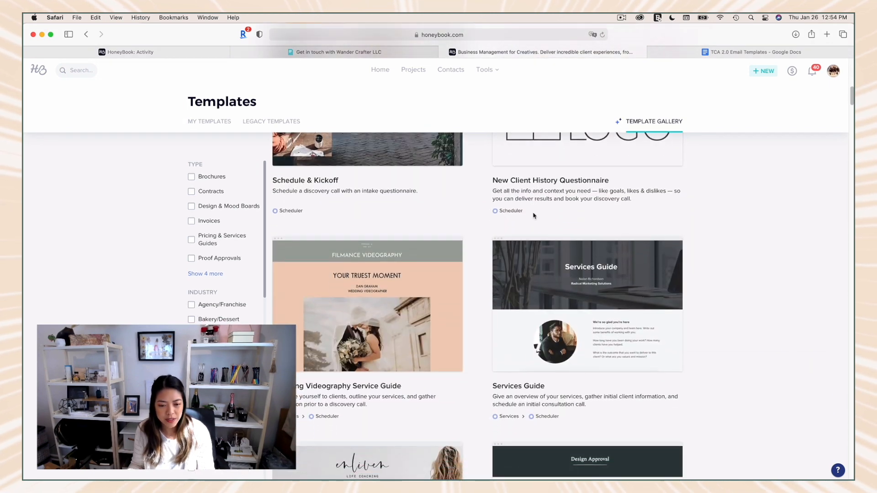
scroll(532, 214, "down", 5)
scroll(533, 215, "down", 5)
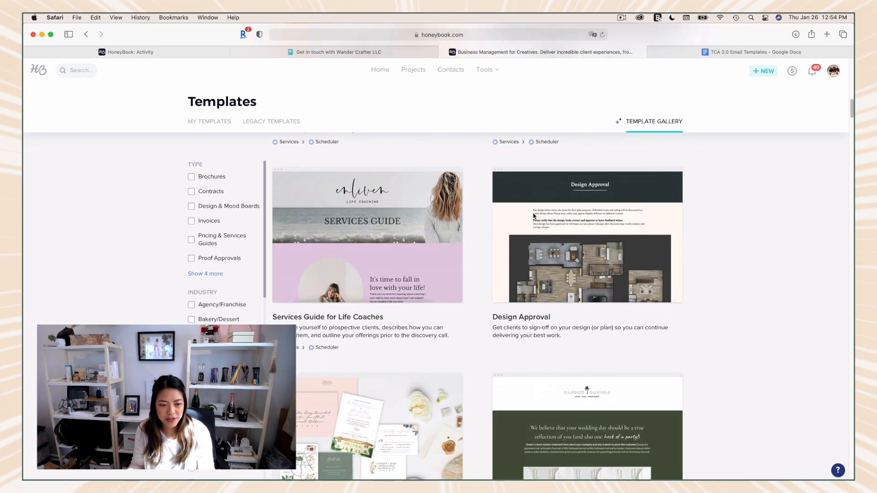
scroll(504, 211, "down", 4)
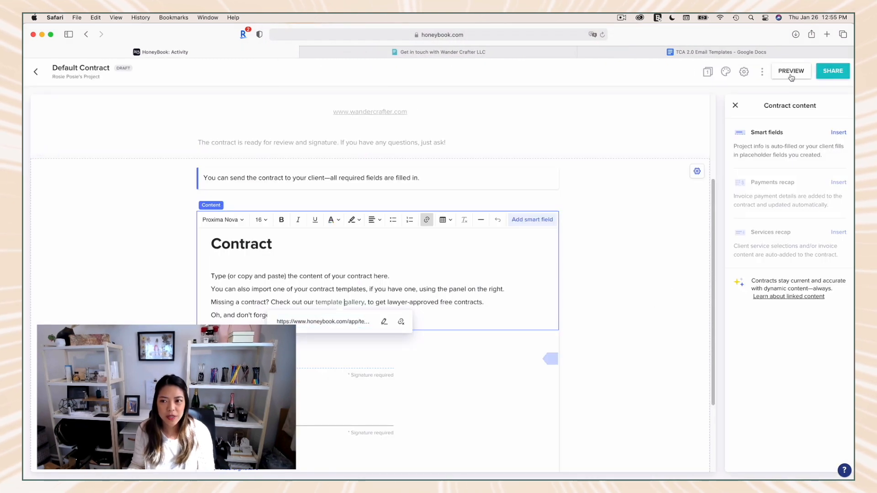
Step: Add blank lines at the end of the placeholder text in the contract's content block
scroll(712, 115, "up", 3)
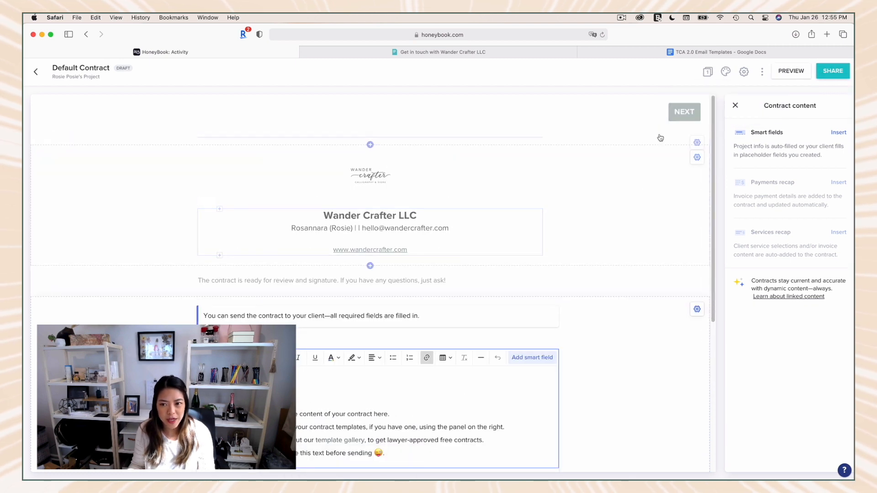
scroll(683, 114, "down", 1)
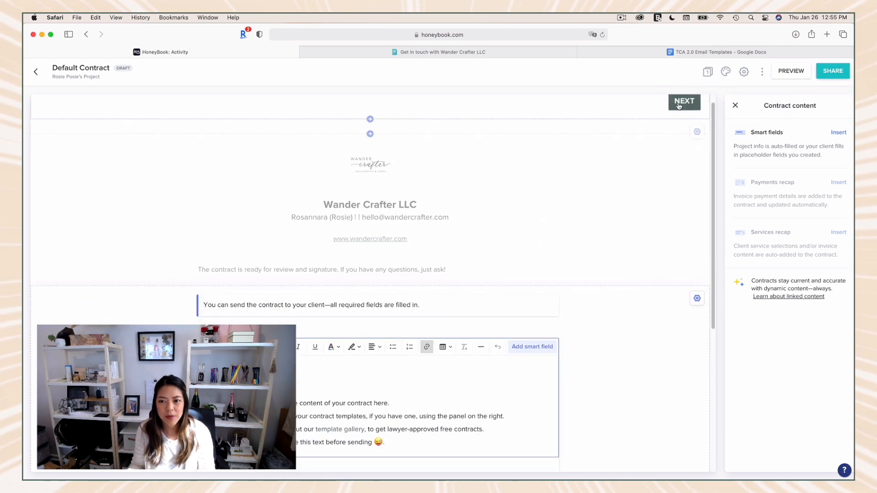
scroll(682, 105, "up", 1)
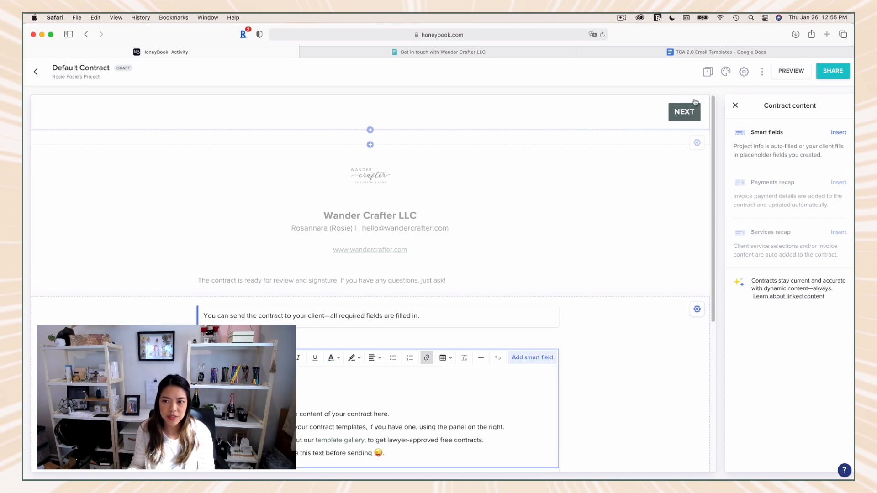
scroll(525, 236, "down", 4)
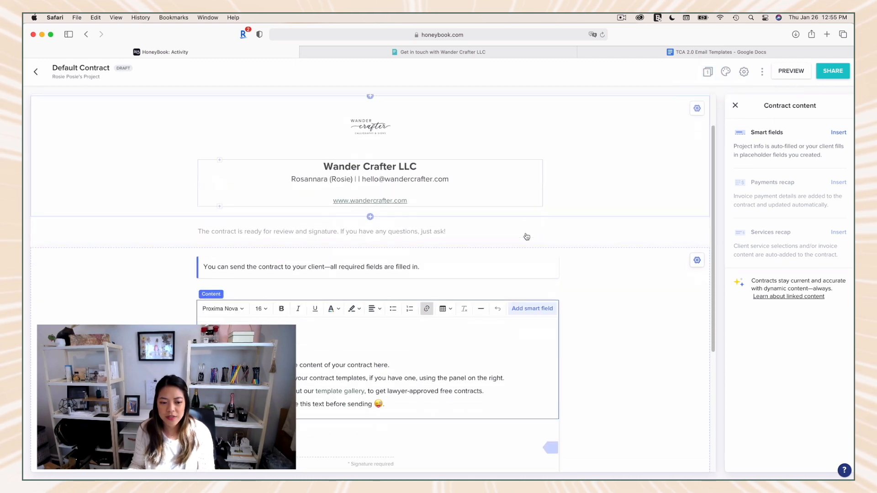
scroll(527, 236, "down", 3)
left_click(465, 368)
key("Return")
key("Return")
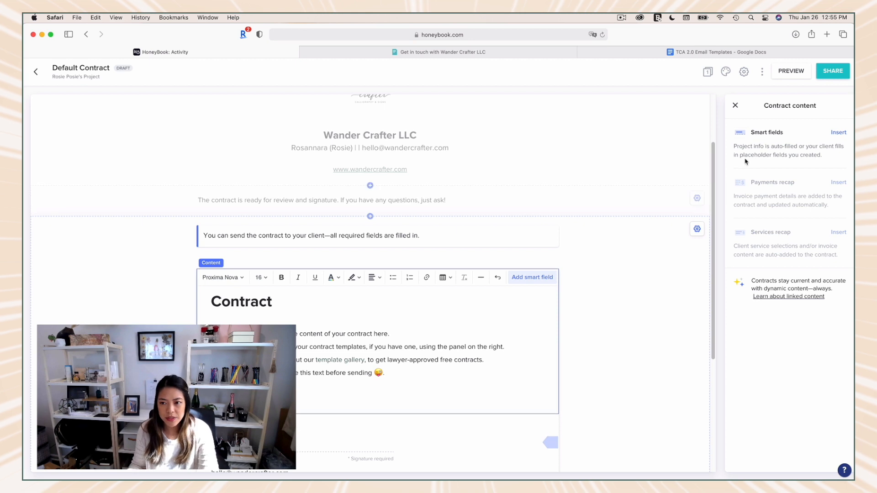
Step: Insert a smart field linked to First Client First Name and set its client permission to Can't edit
left_click(839, 132)
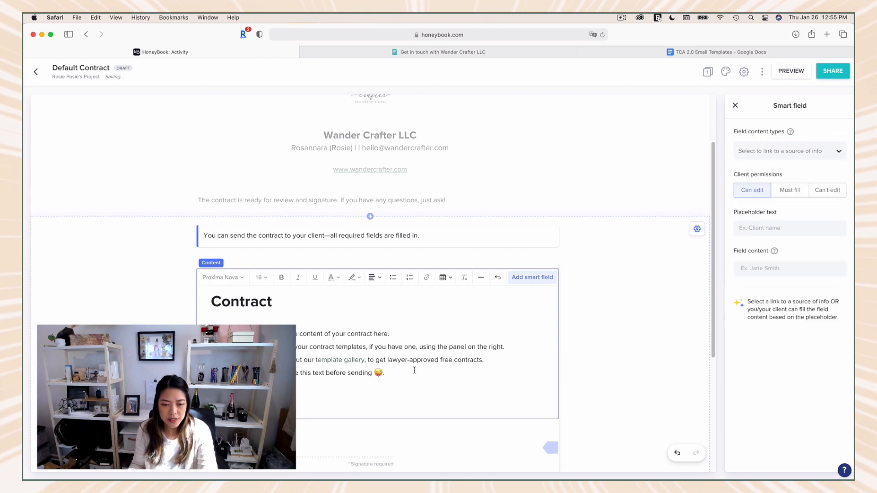
left_click(786, 150)
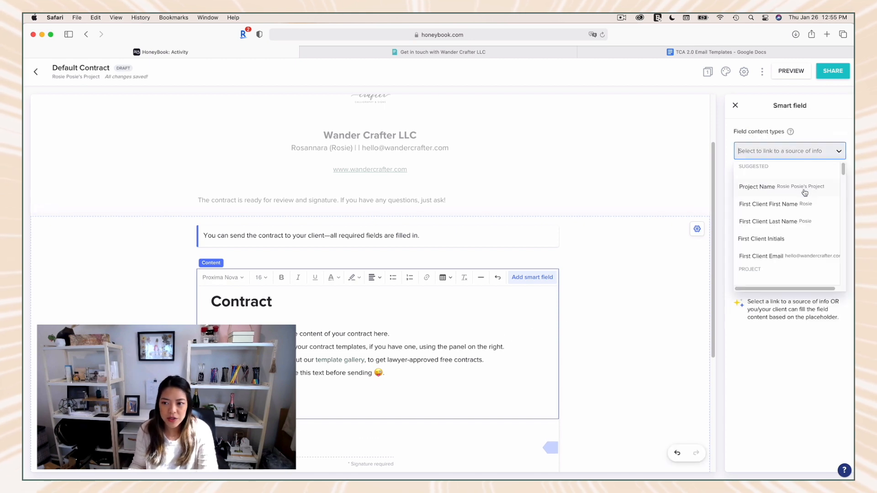
left_click(785, 205)
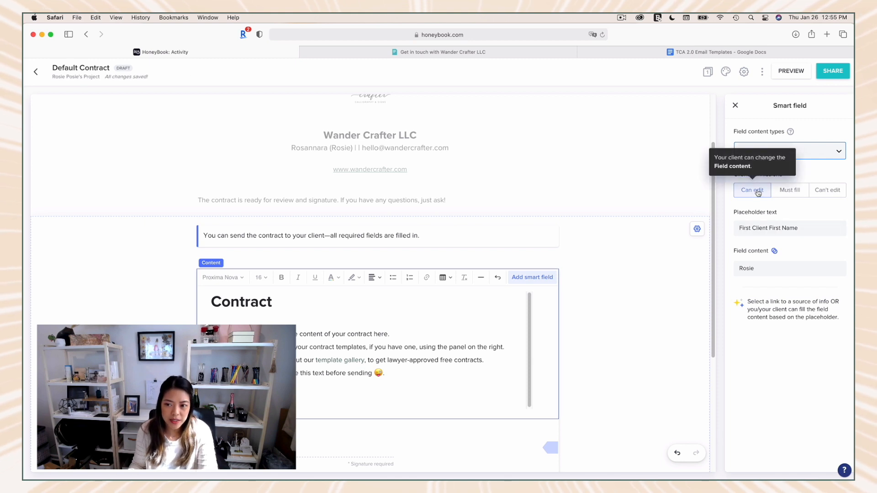
left_click(790, 194)
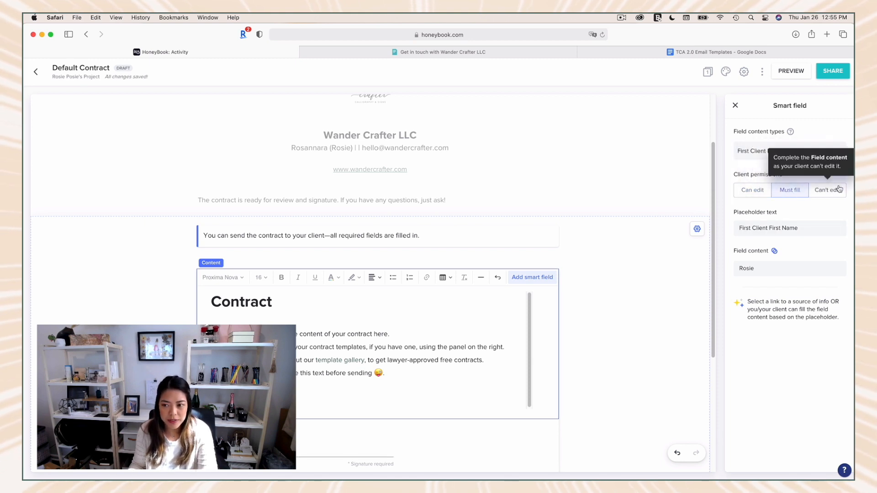
left_click(830, 191)
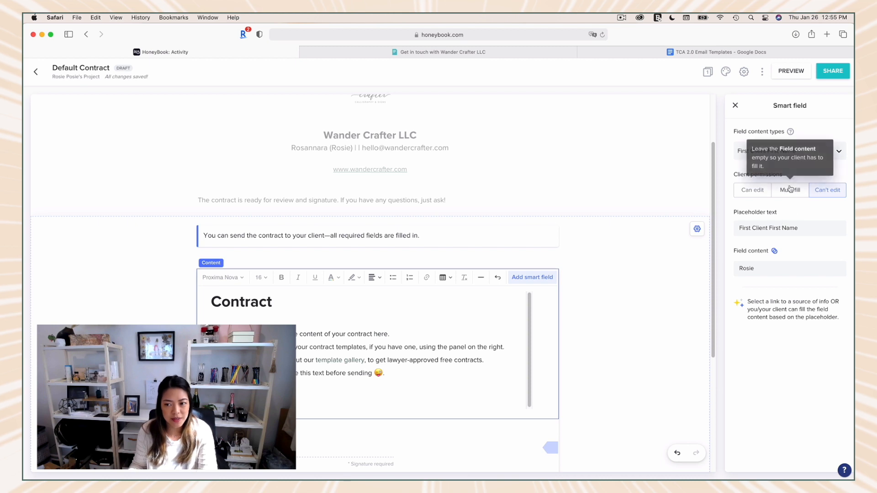
Step: Look through the project, client and payment sources available for the smart field, keep the current source, and close the field settings
left_click(746, 154)
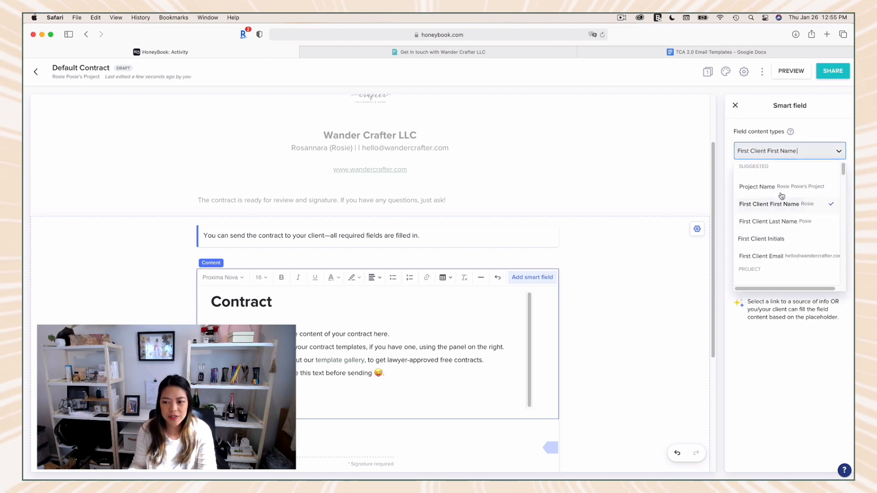
scroll(762, 201, "down", 2)
scroll(760, 222, "down", 5)
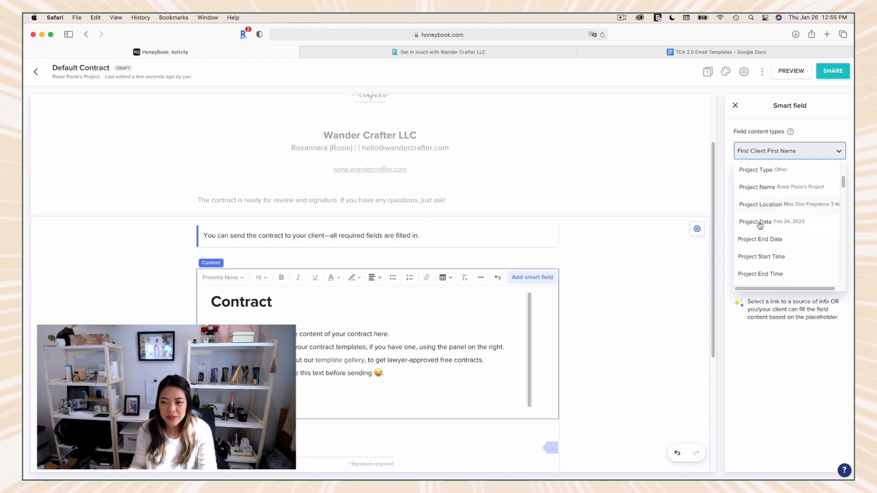
scroll(761, 227, "up", 4)
scroll(761, 227, "down", 10)
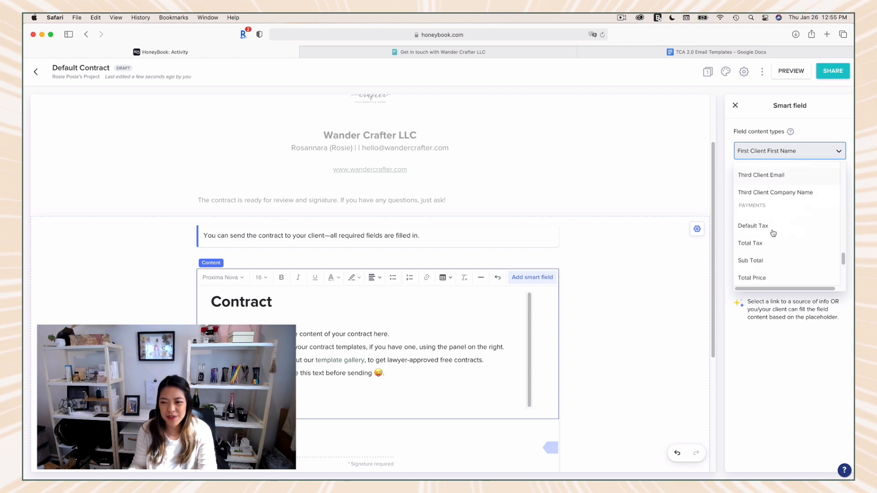
scroll(780, 292, "down", 2)
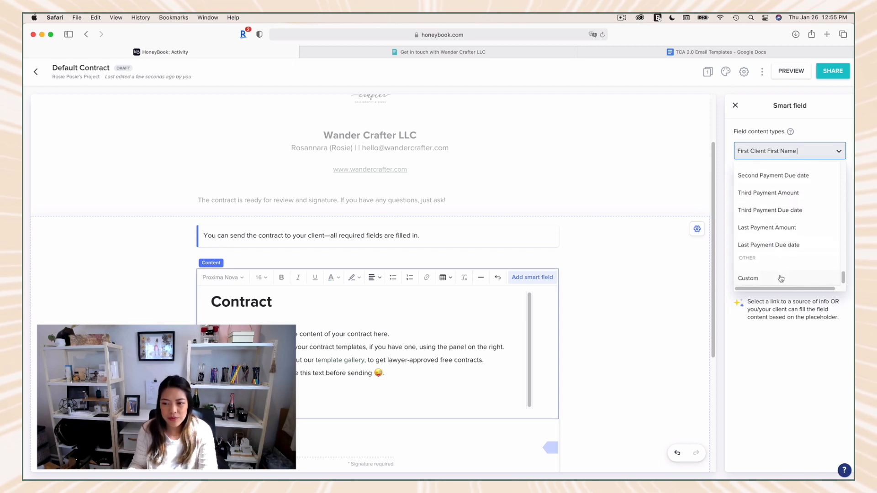
left_click(783, 352)
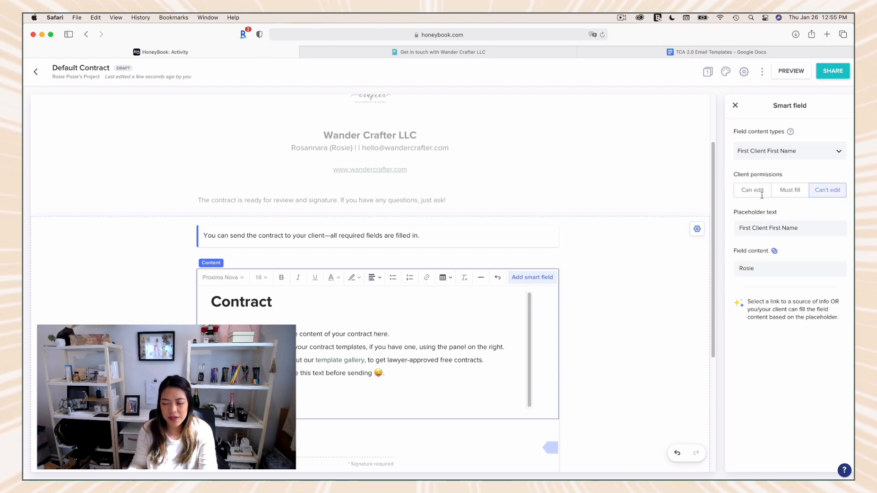
left_click(735, 106)
Step: Look at the templates offered for adding a page, including the pages of the two-page invoice template, without adding any
left_click(787, 151)
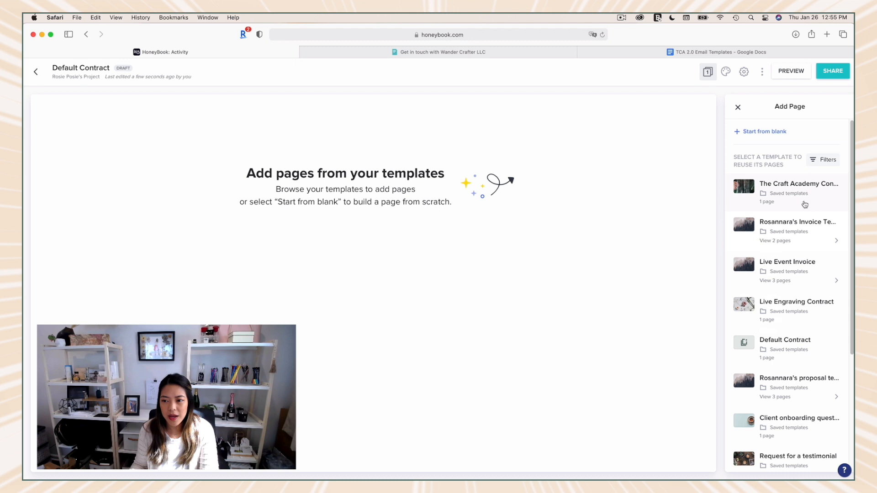
left_click(800, 228)
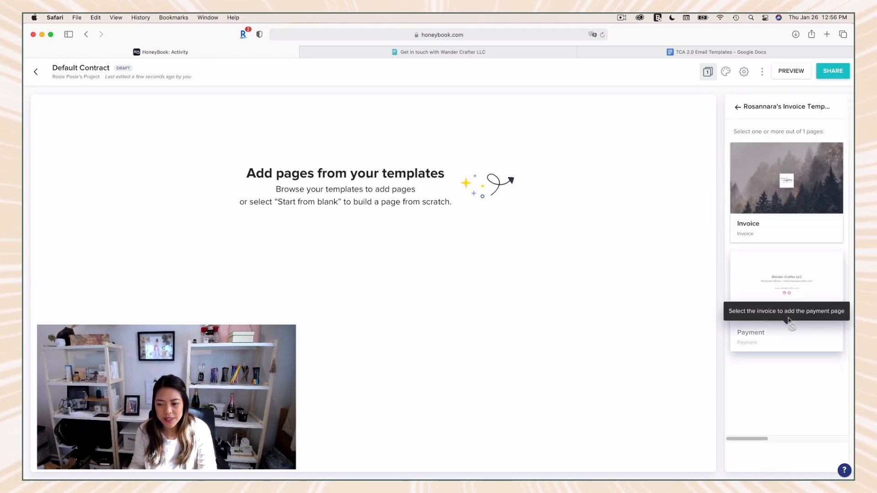
left_click(737, 109)
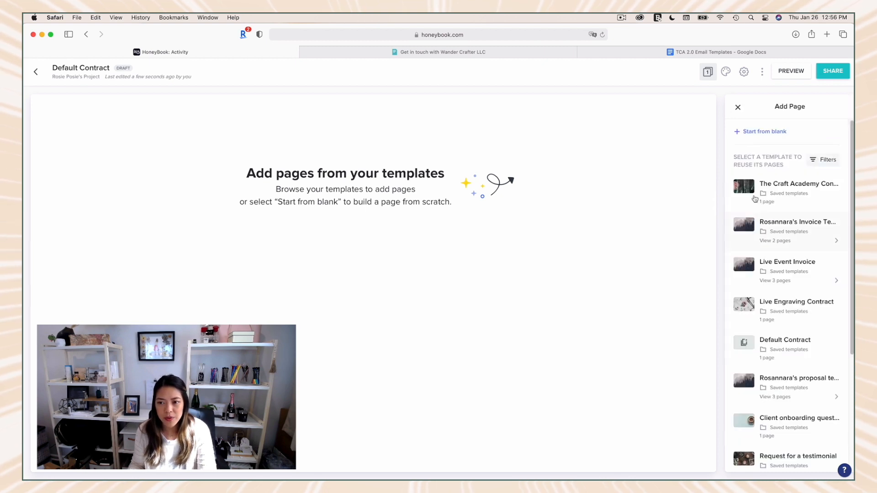
left_click(738, 106)
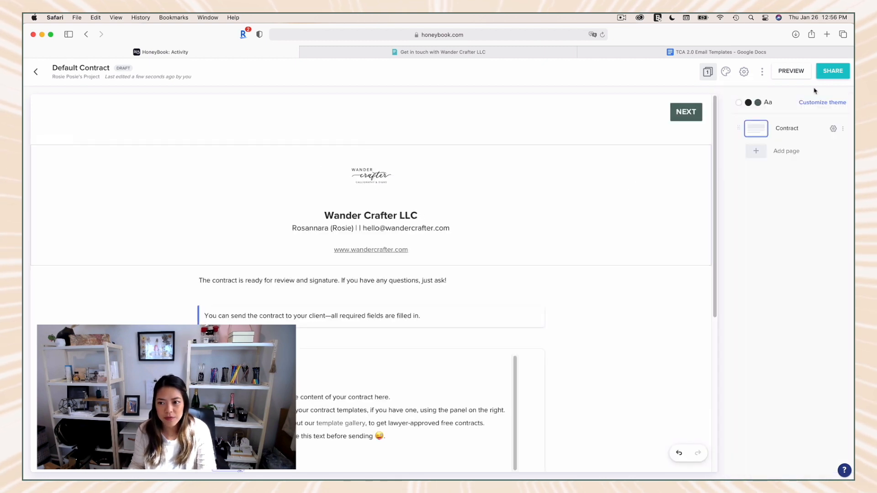
Step: Start sharing the contract, fill the share email with the Contract email template, and read through its message
left_click(834, 72)
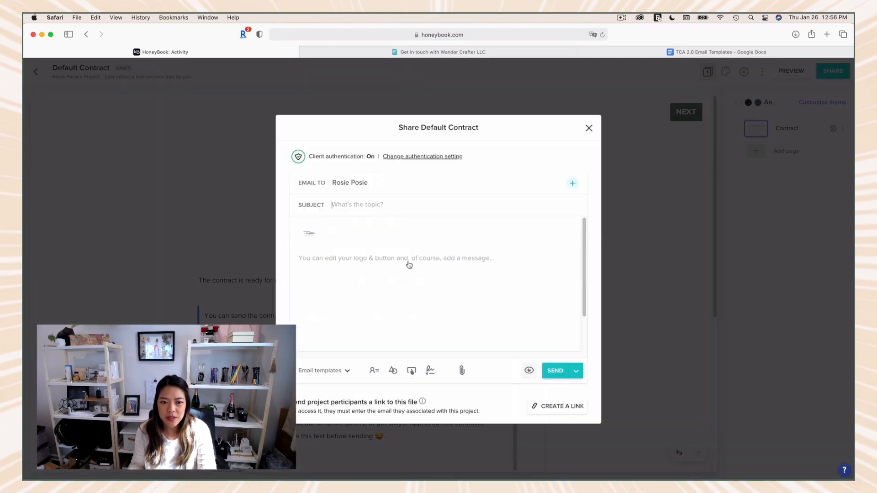
left_click(333, 370)
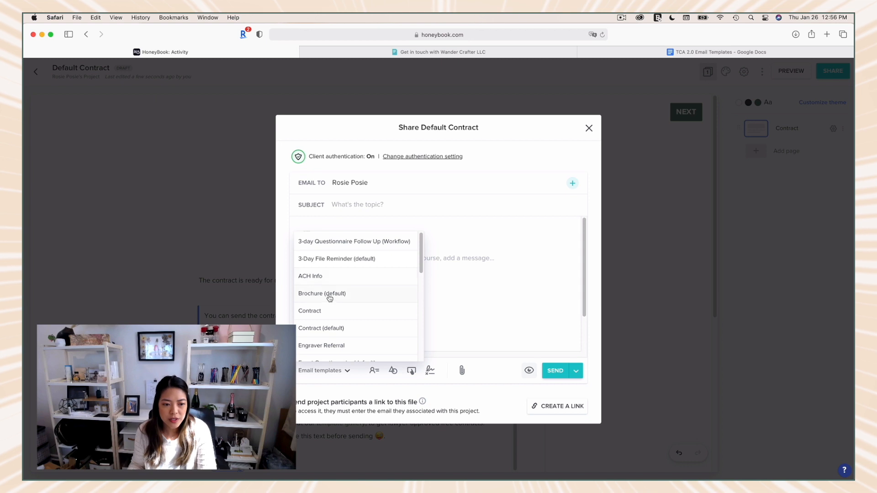
left_click(367, 317)
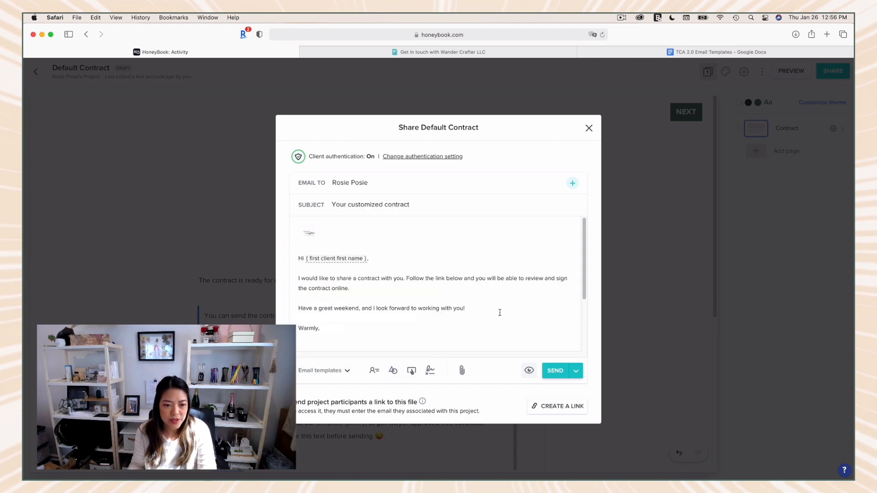
triple_click(353, 288)
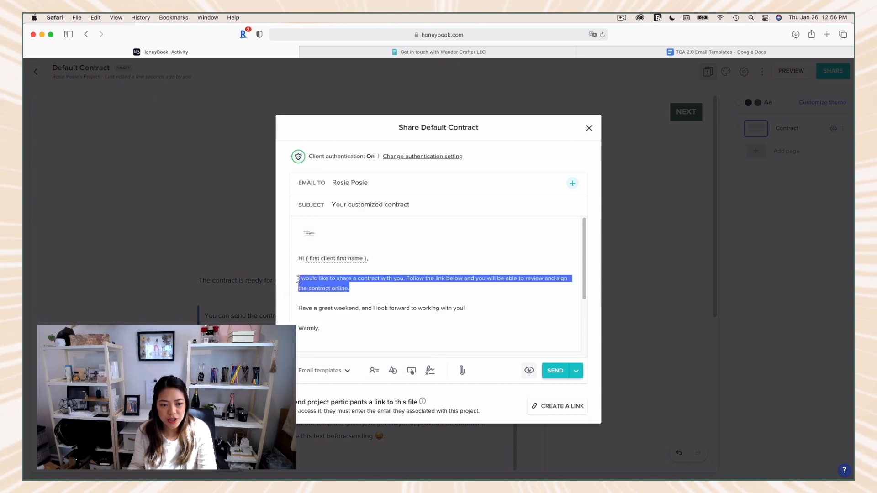
left_click(442, 288)
scroll(442, 289, "down", 2)
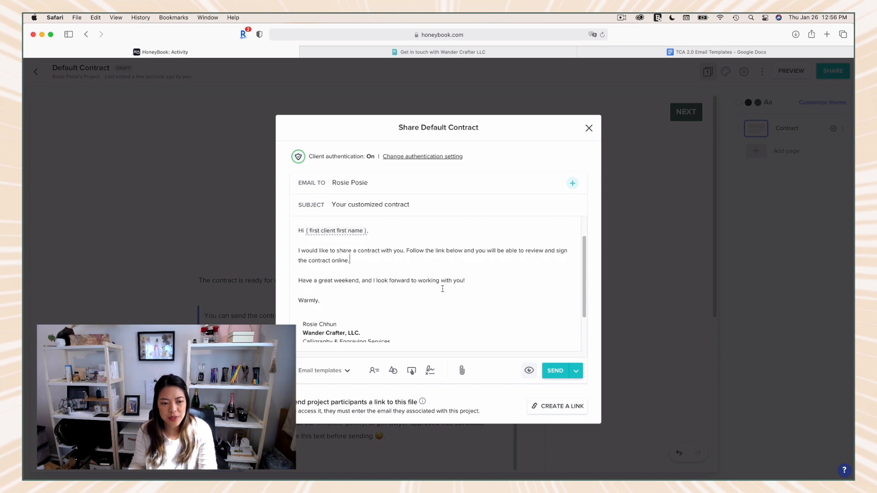
scroll(442, 288, "down", 3)
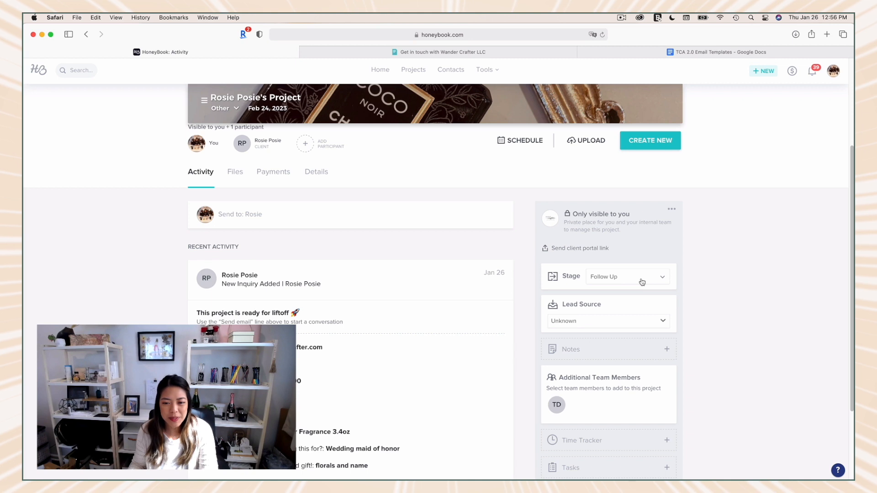
Step: Set the project's stage to Completed
left_click(643, 281)
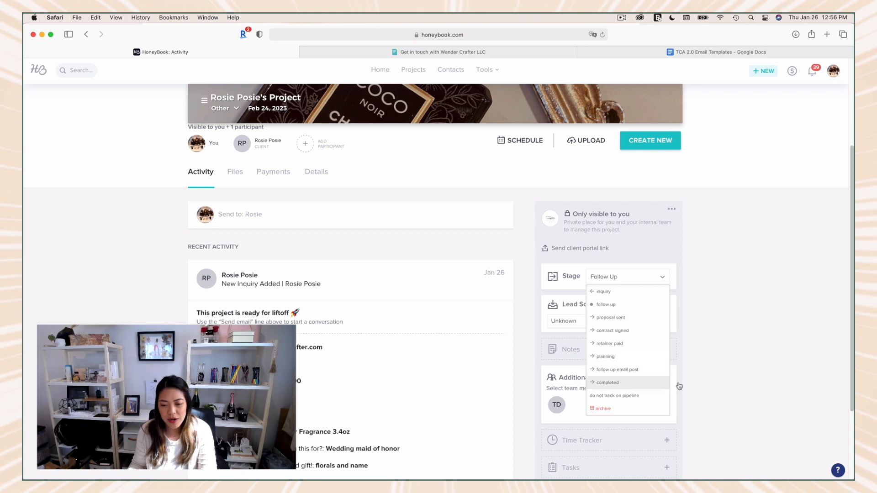
left_click(620, 387)
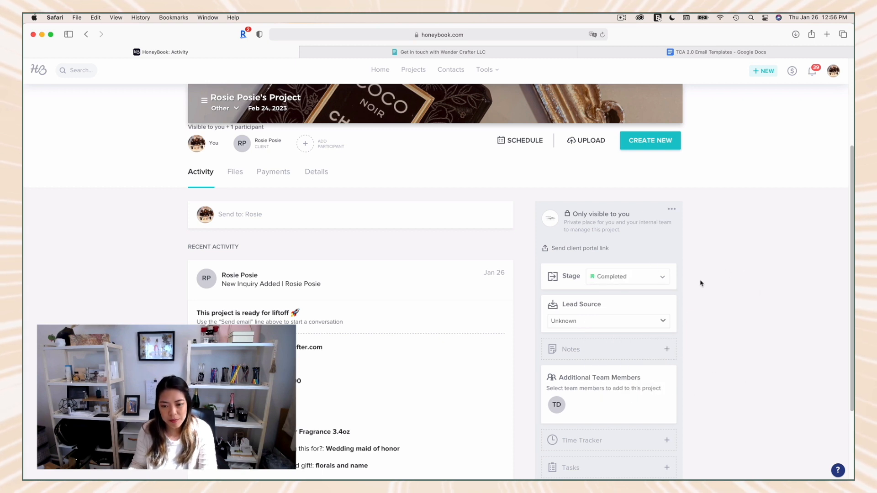
scroll(667, 314, "down", 2)
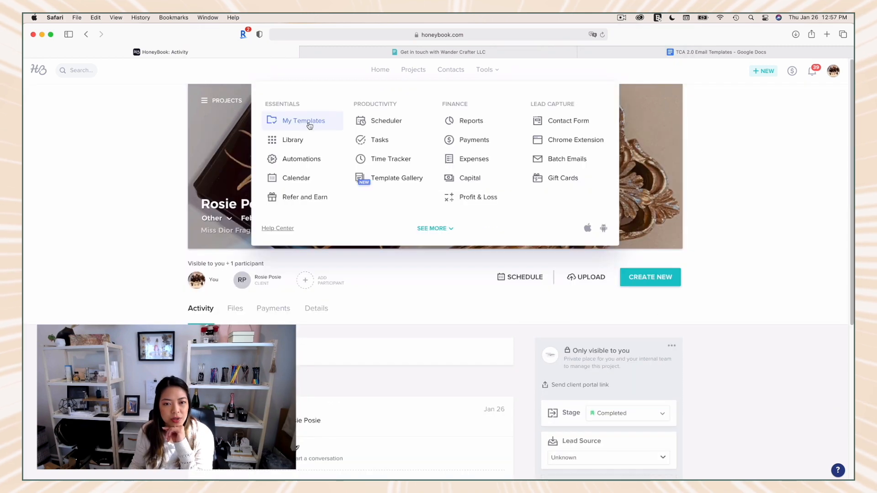
Step: Look through the saved email templates and read the Inbound Lead Response email, returning to the email list
left_click(309, 123)
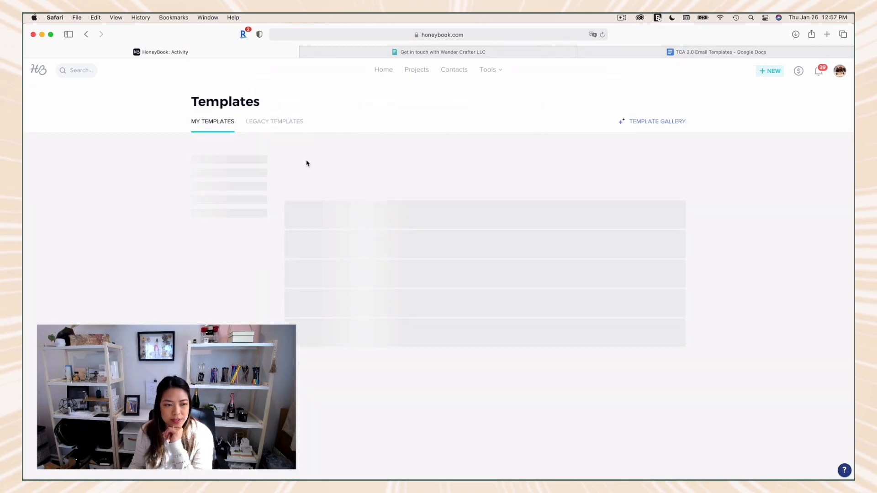
scroll(306, 160, "down", 1)
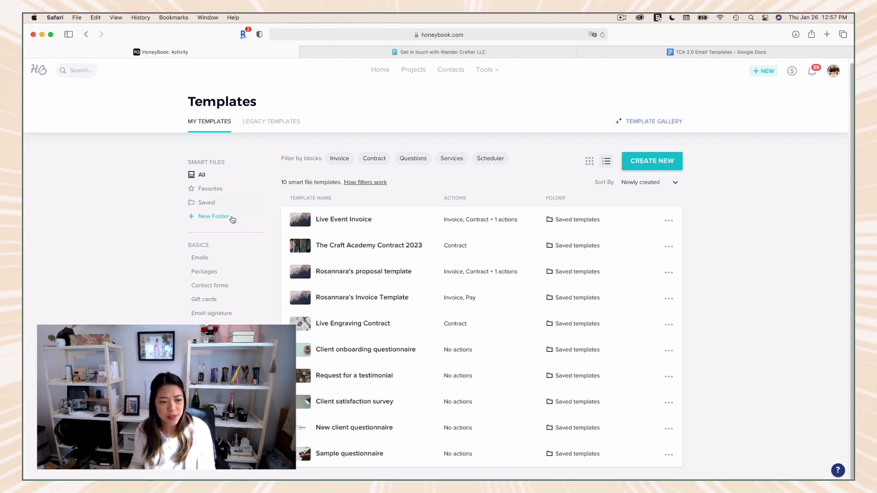
left_click(206, 261)
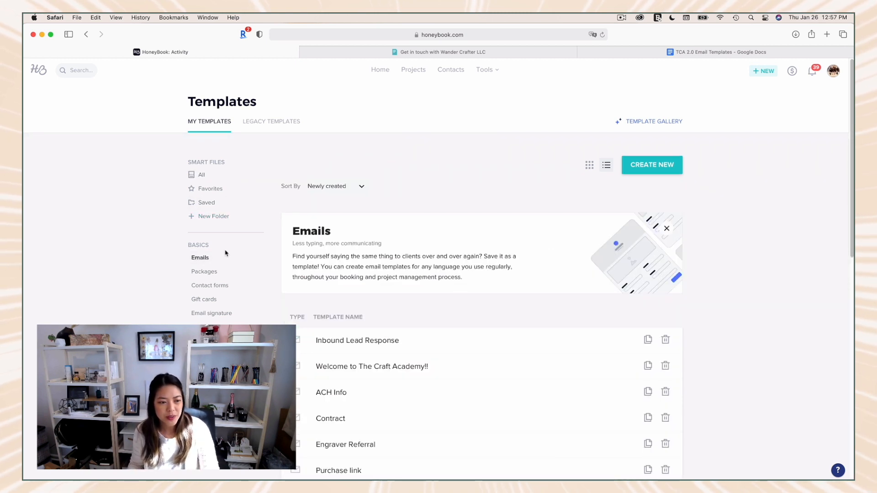
scroll(289, 274, "down", 5)
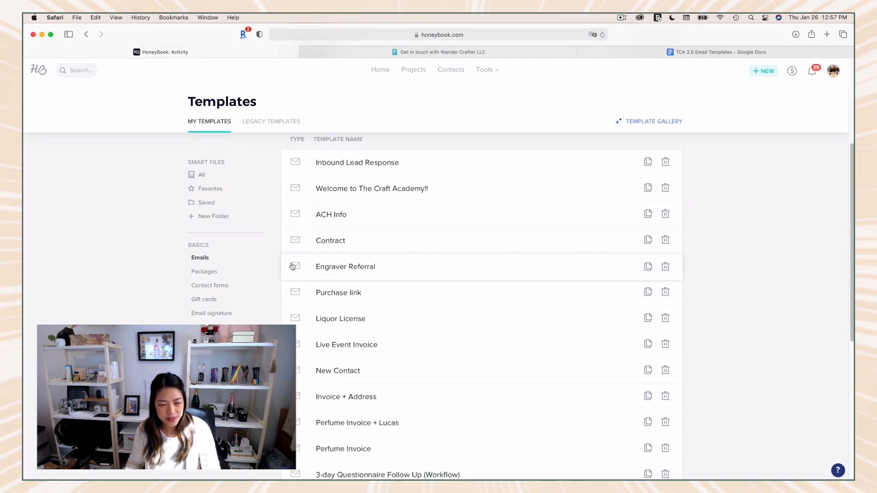
scroll(304, 275, "down", 1)
scroll(398, 308, "up", 2)
scroll(399, 309, "up", 3)
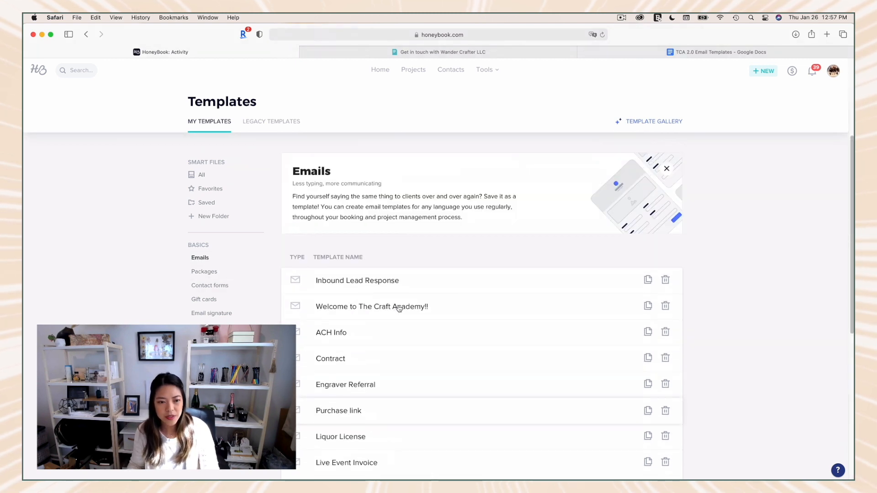
left_click(376, 283)
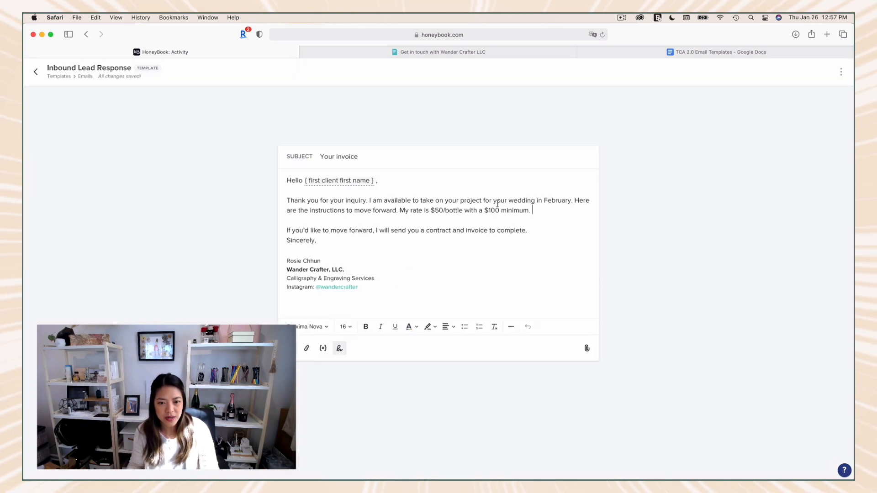
left_click(35, 72)
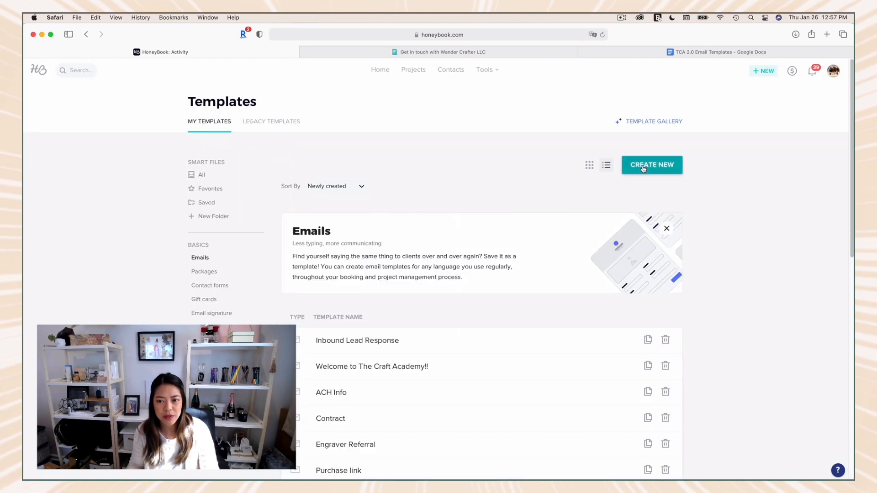
Step: Start a new email template and try inserting the client name smart field in its body
left_click(643, 170)
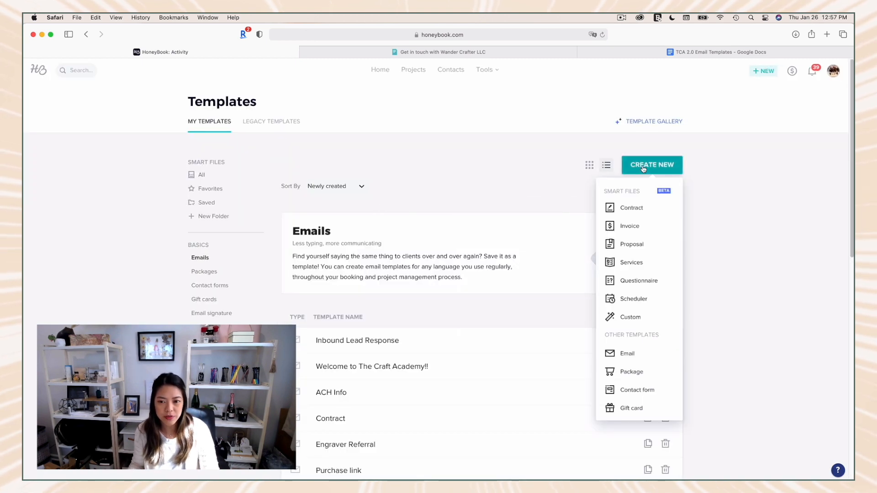
left_click(632, 355)
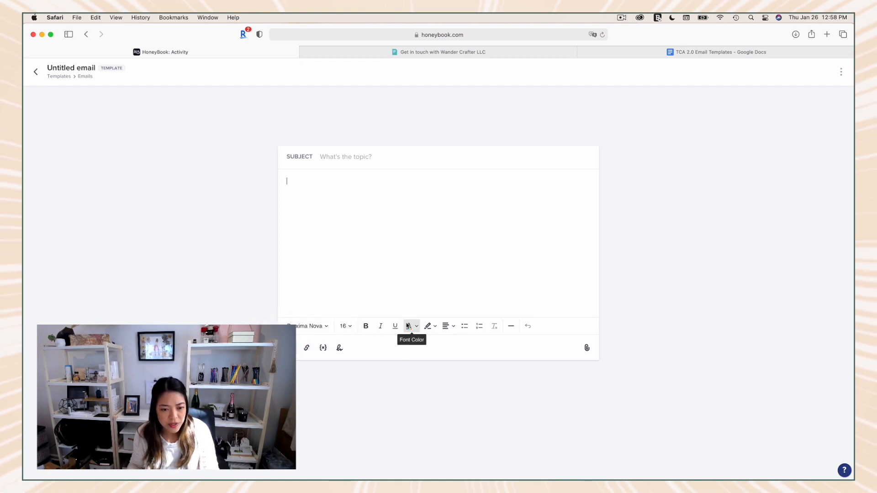
left_click(324, 348)
key("super+z")
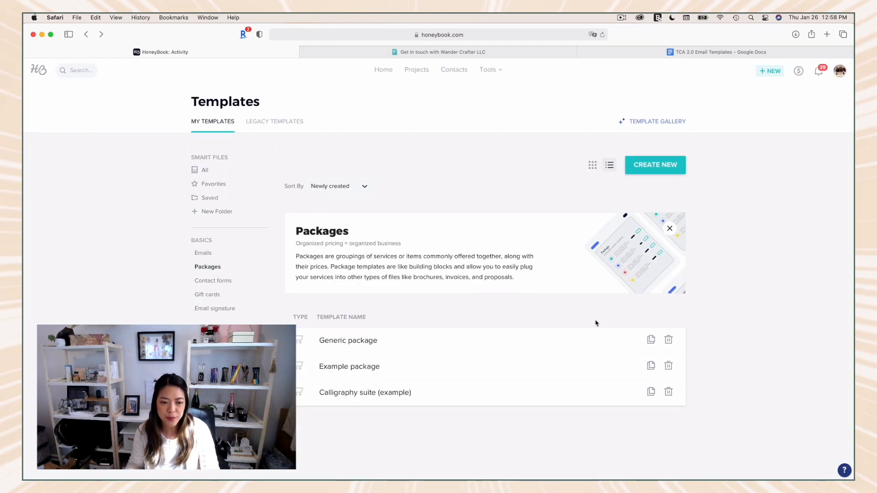
Step: Look at the package templates and examine the items in the Calligraphy suite (example) package
left_click(361, 344)
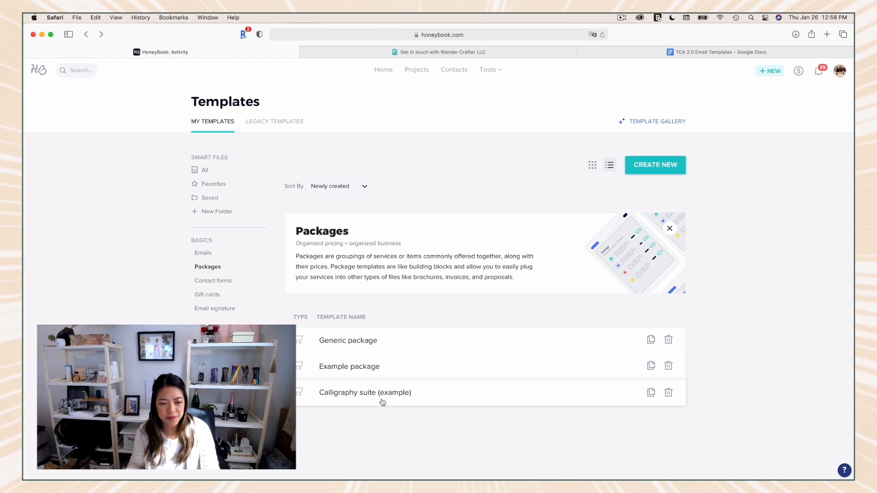
left_click(405, 400)
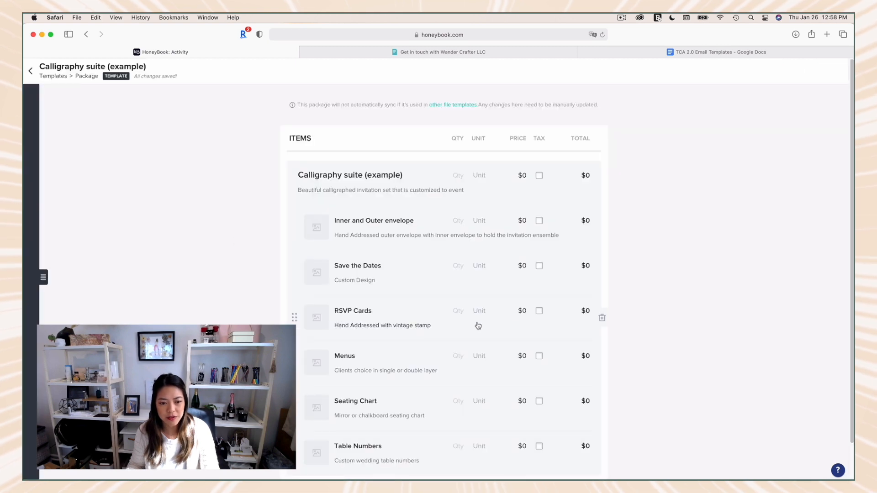
scroll(478, 325, "down", 2)
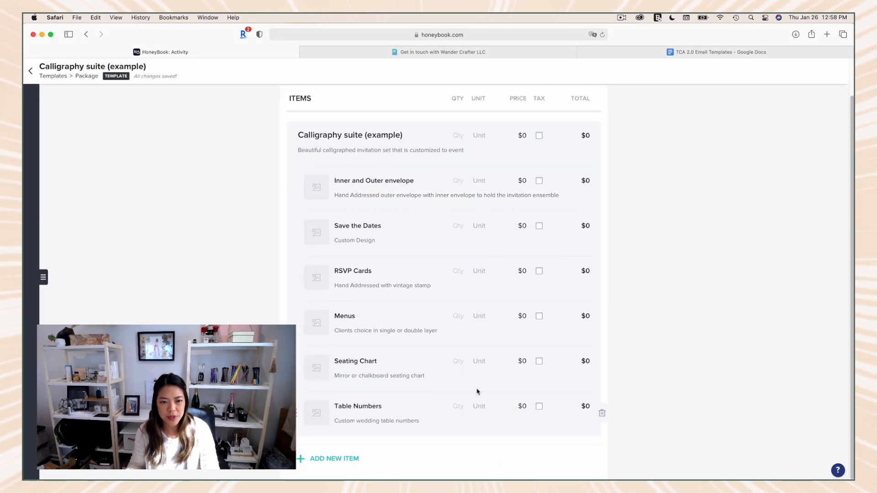
Step: Turn tax on for the package's Seating Chart item, turn it back off, and return to the package templates
left_click(540, 362)
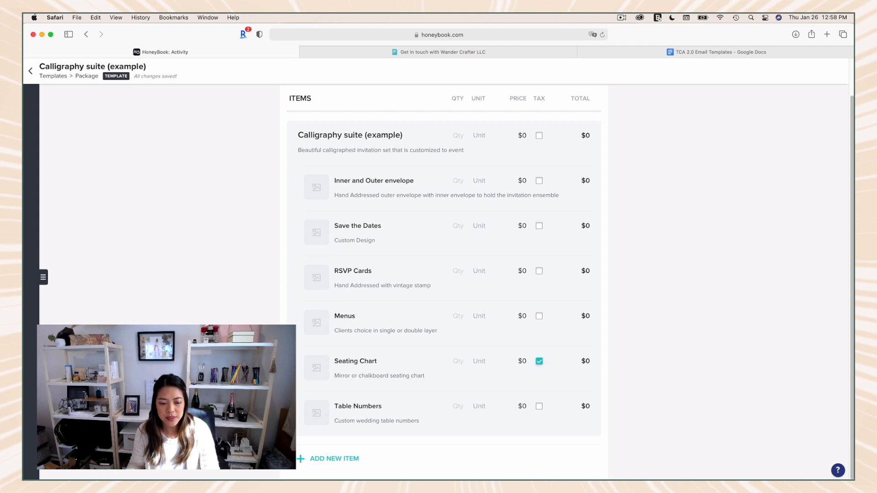
left_click(540, 363)
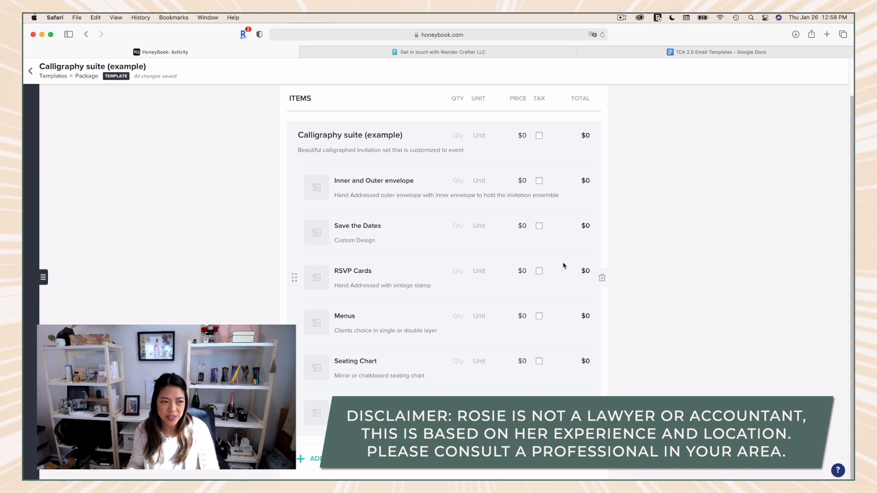
left_click(85, 35)
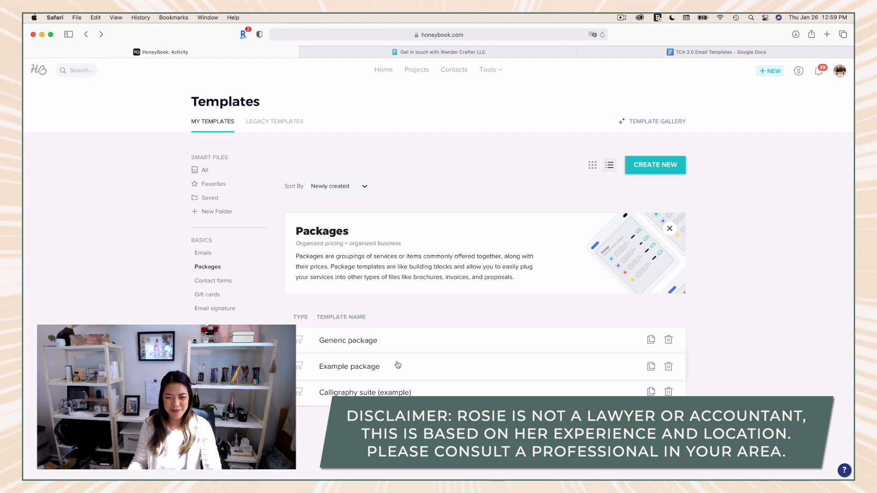
Step: View the fields of the Perfume Order contact form template and return to the contact forms list
left_click(231, 282)
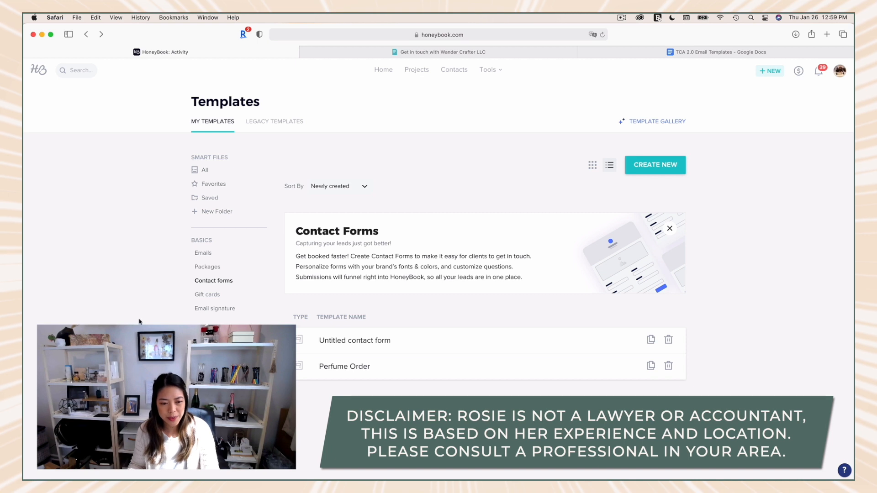
left_click(405, 366)
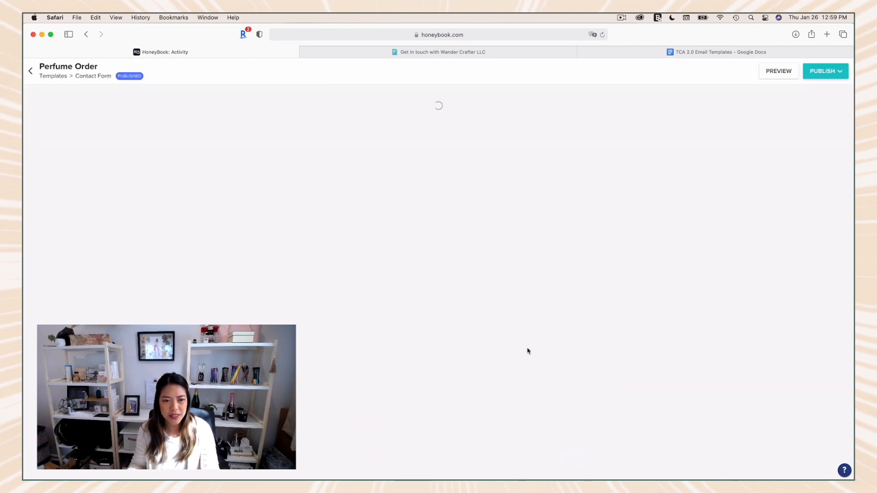
scroll(406, 233, "down", 3)
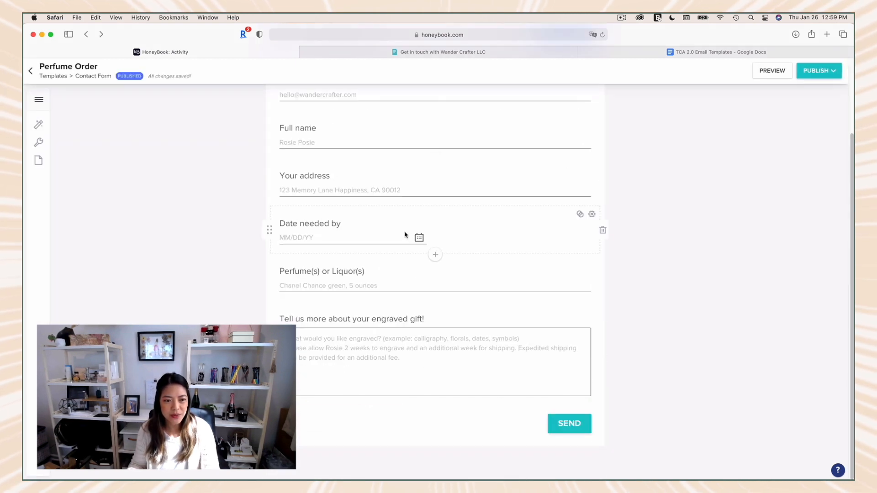
left_click(30, 71)
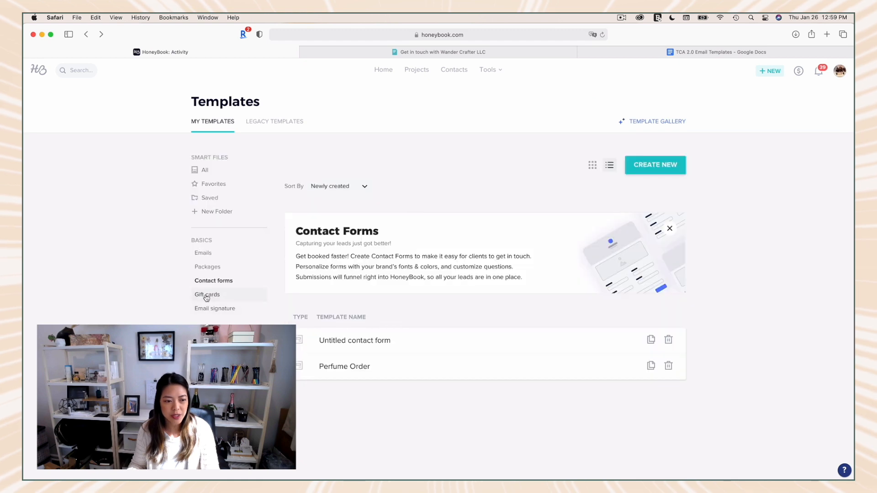
Step: Add a blank line between the sender's name and the company name in the Default Signature email signature
left_click(207, 296)
left_click(219, 308)
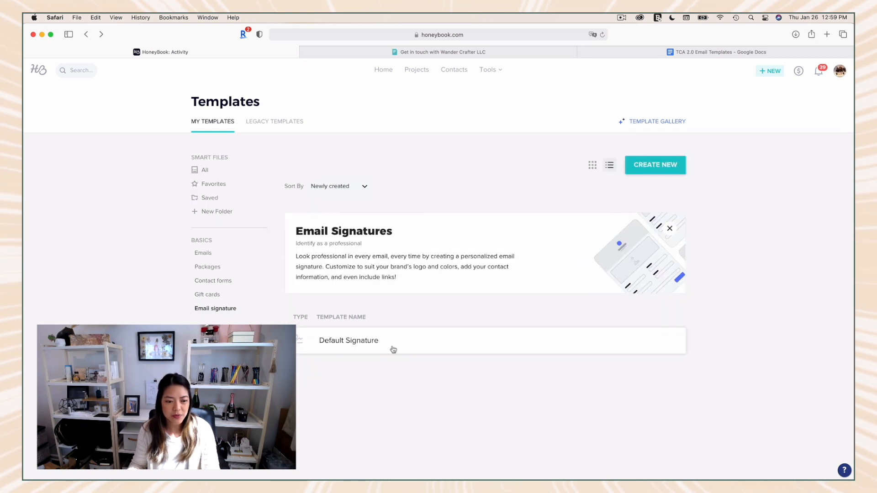
left_click(368, 343)
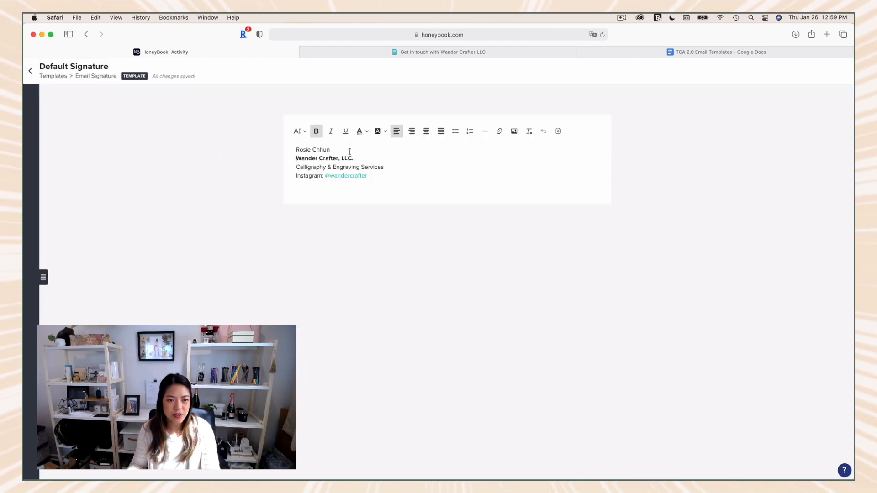
left_click(350, 152)
key("Return")
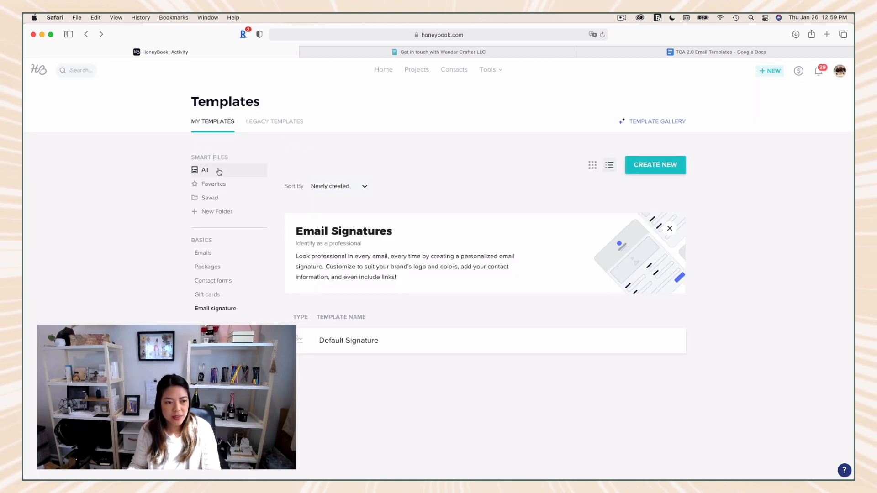
Step: Look through the legacy invoice, contract, proposal, questionnaire and brochure templates and return to My Templates
left_click(219, 171)
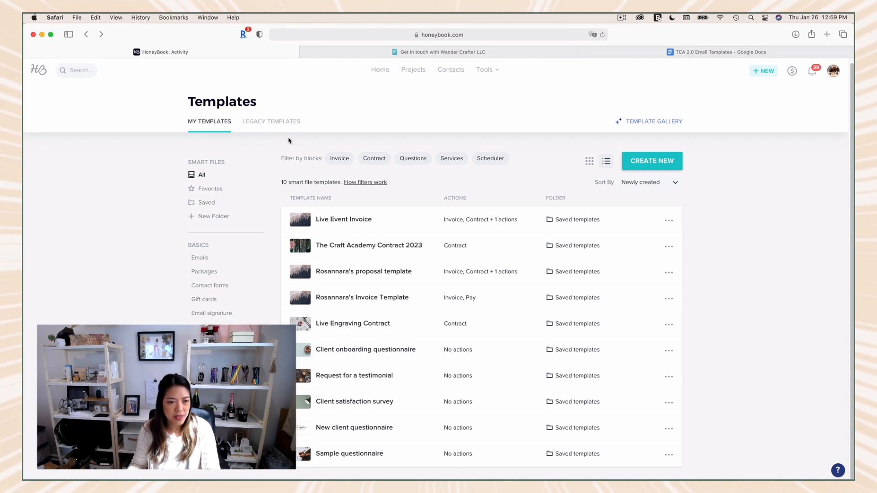
left_click(284, 122)
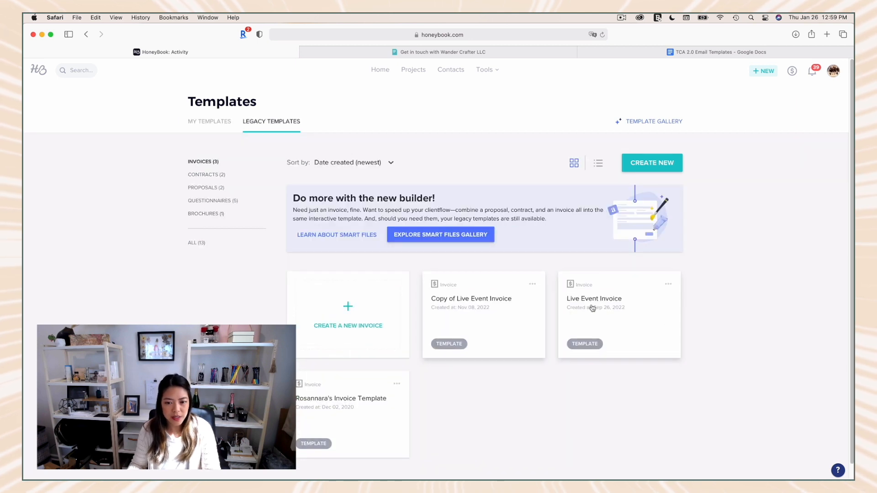
left_click(207, 176)
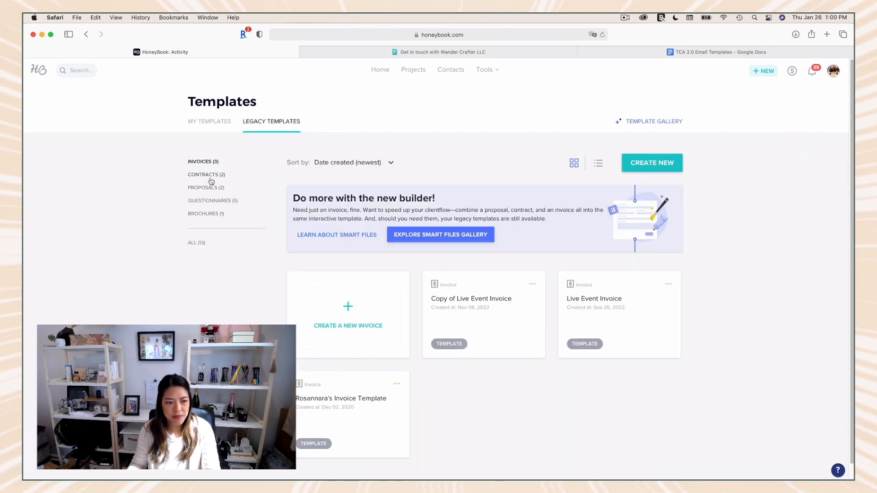
left_click(209, 189)
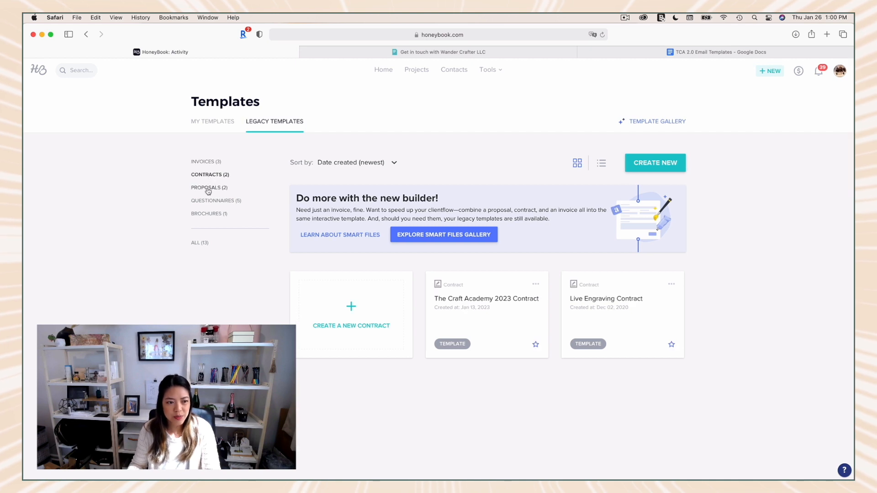
left_click(221, 203)
left_click(218, 214)
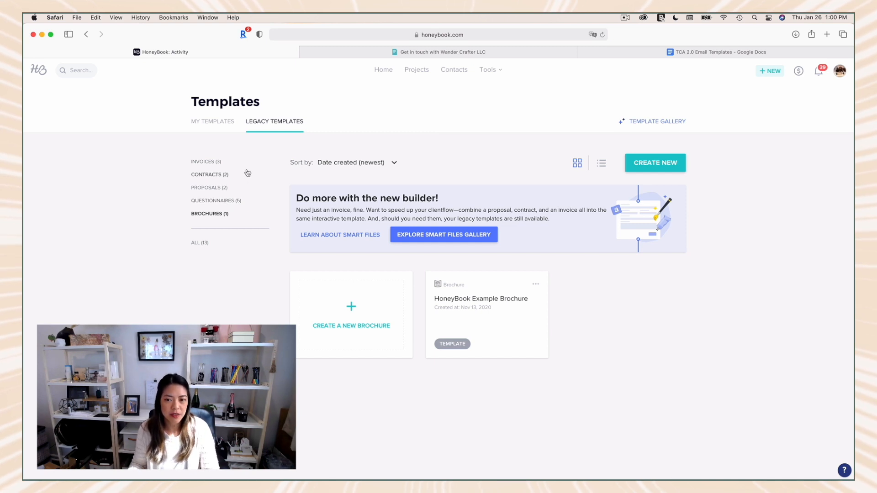
left_click(215, 128)
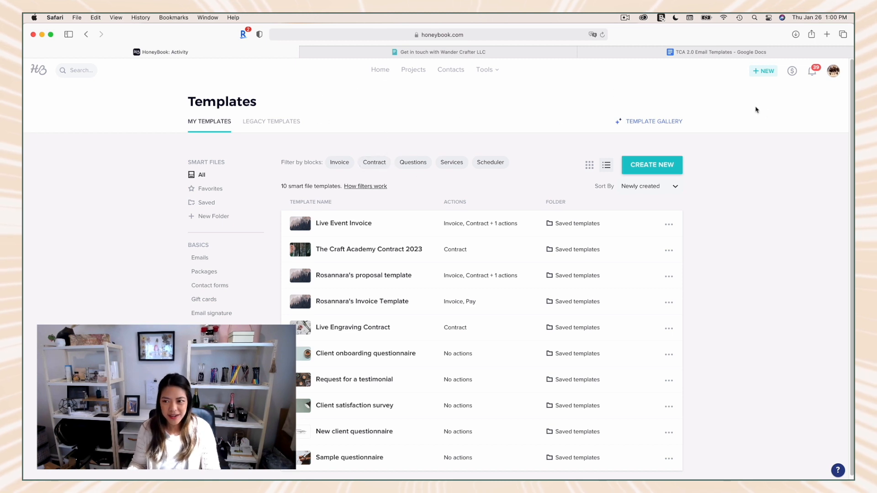
Step: View the unread notifications about contracts and inquiries and close them
left_click(813, 72)
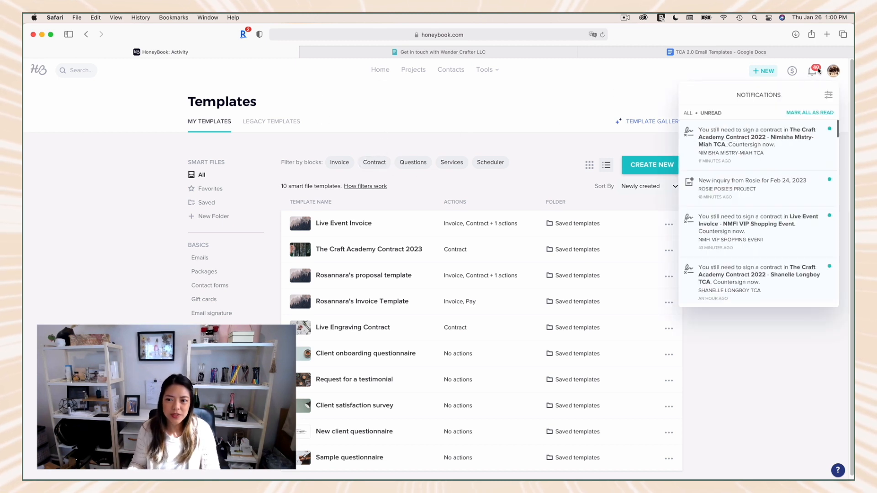
left_click(818, 72)
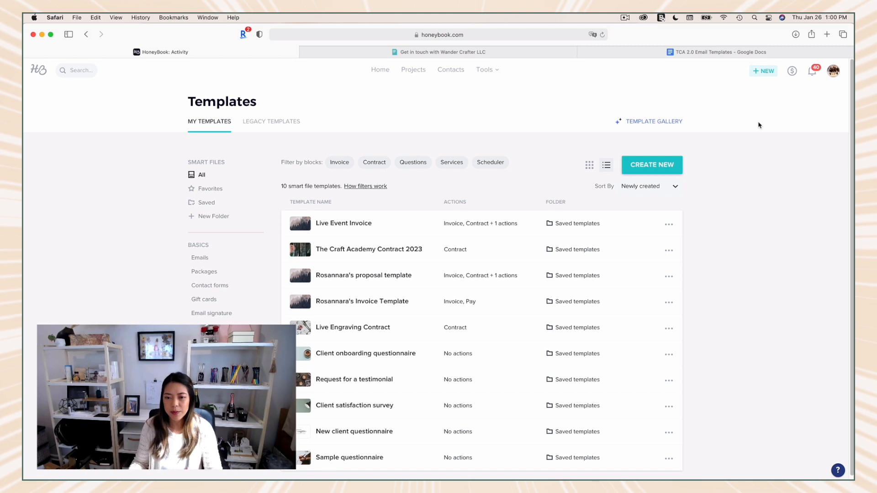
left_click(812, 72)
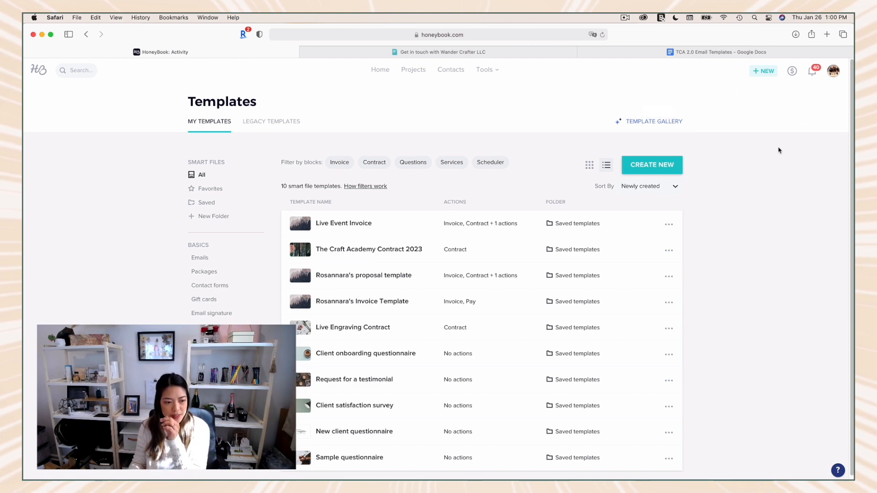
Step: View the referral offer for sharing HoneyBook, highlight the earnings per friend who joins, and close the offer
left_click(792, 71)
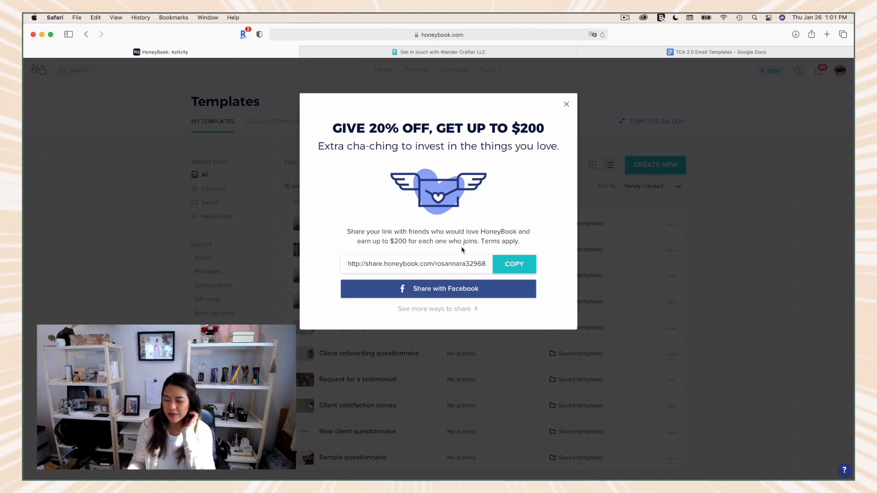
left_click_drag(477, 241, 357, 240)
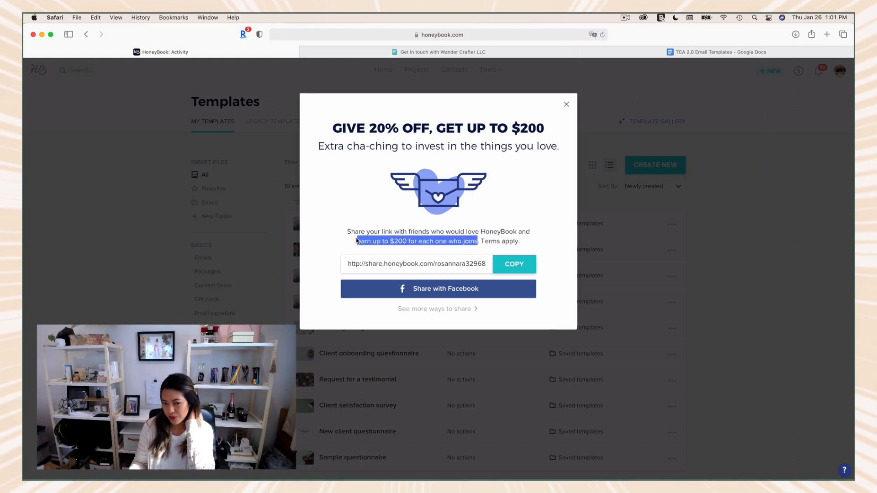
left_click(567, 105)
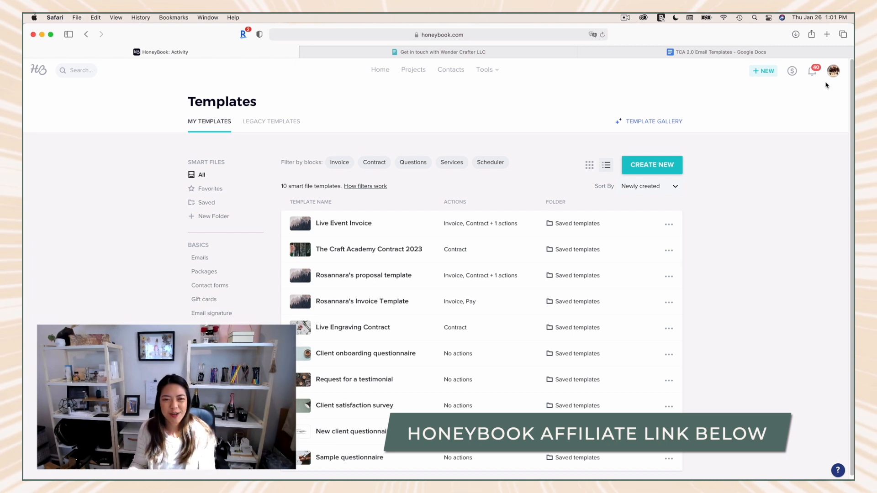
Step: Look at the profile's account and company options and go to the Home dashboard
left_click(833, 71)
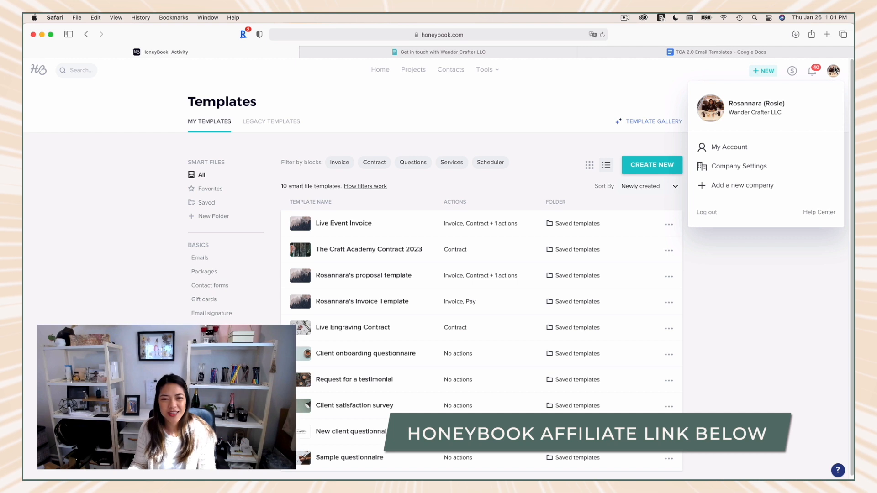
left_click(776, 268)
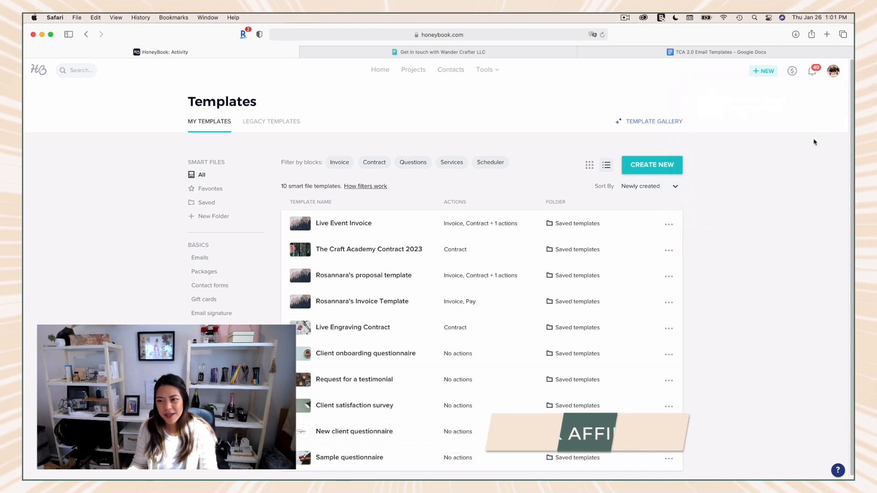
left_click(833, 72)
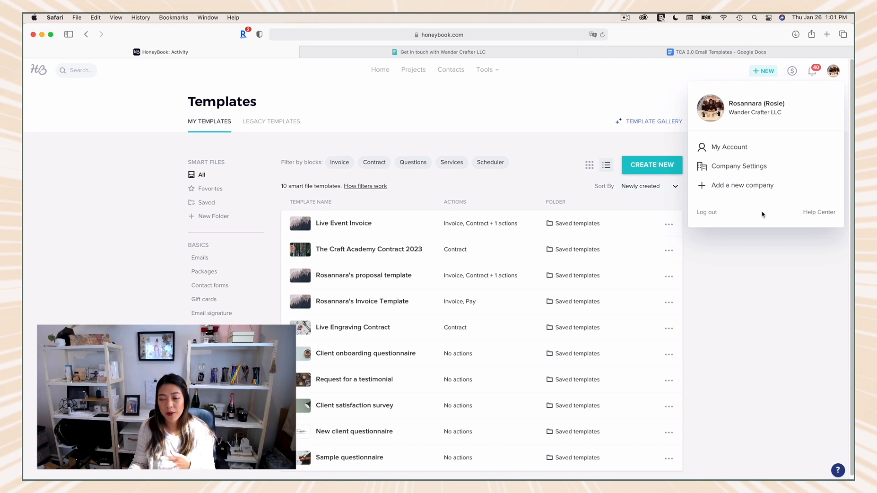
left_click(383, 72)
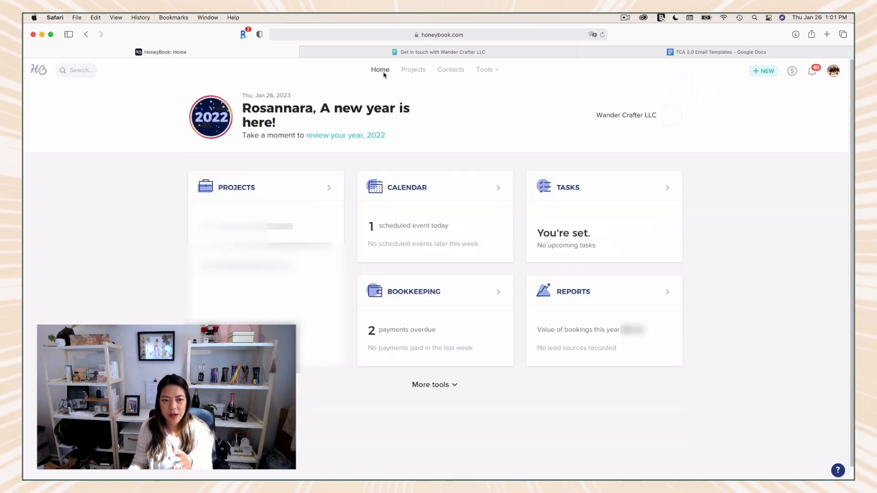